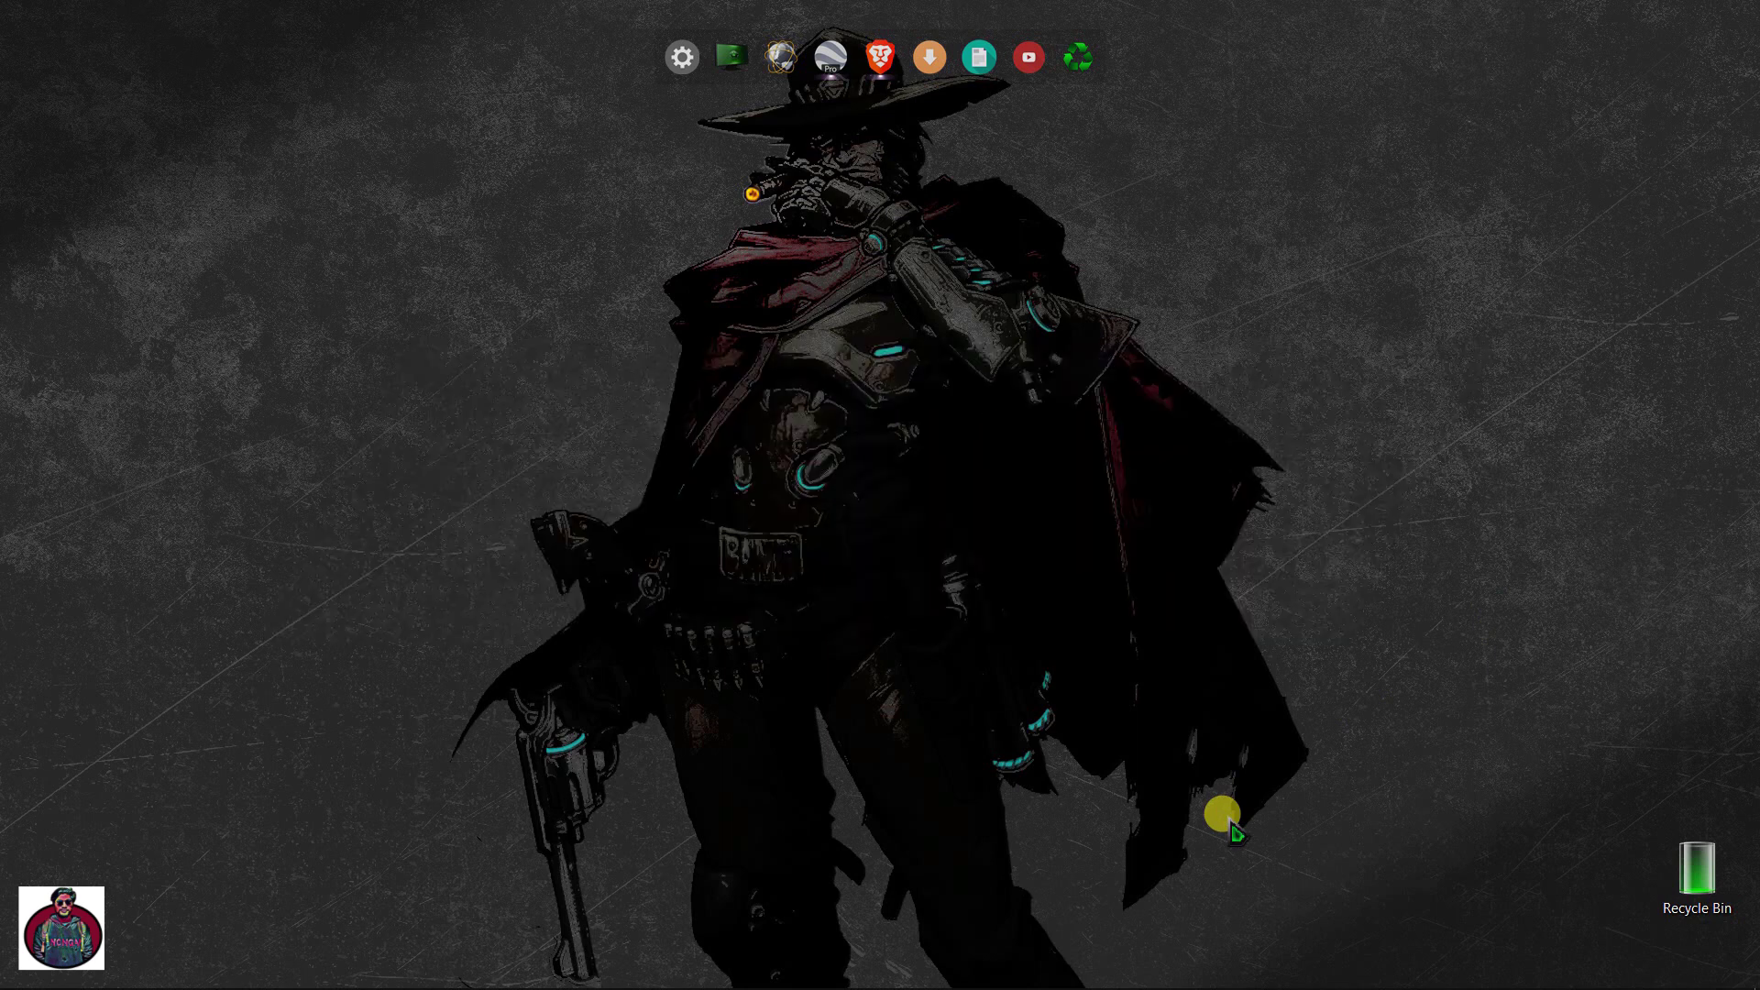
Launch Google Earth Pro from the taskbar and let the globe finish loading
mouse_move(917, 981)
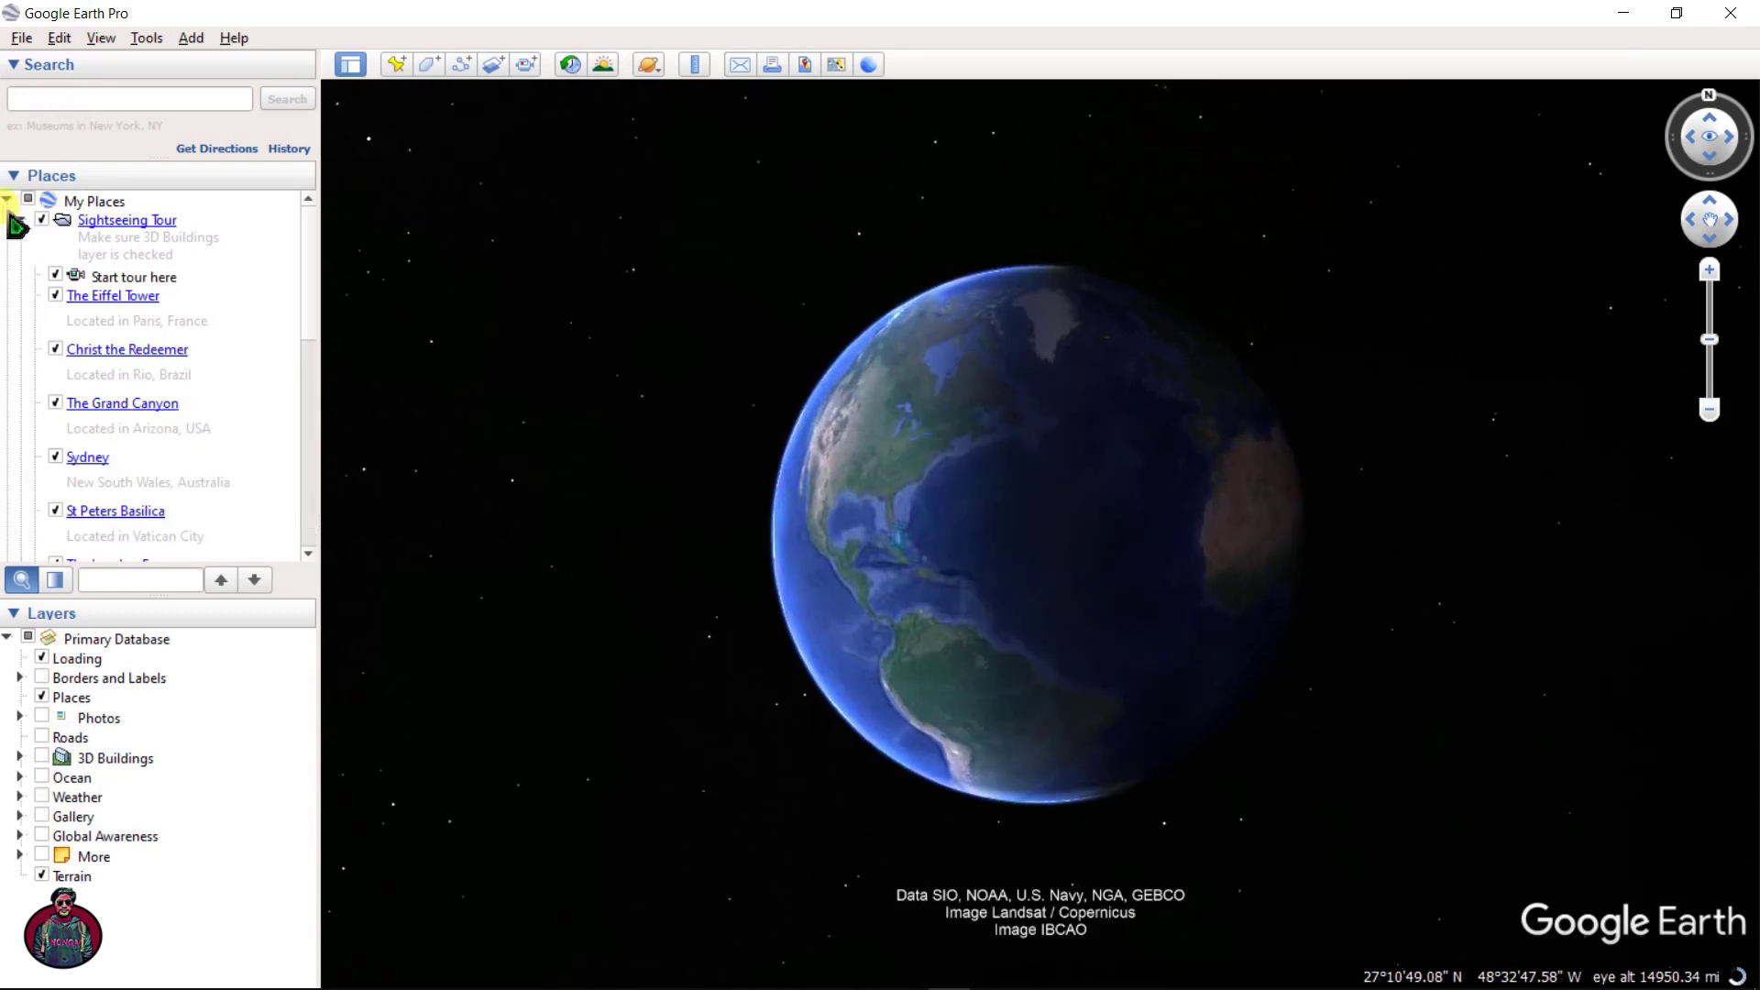
Collapse My Places and fly to Mohipur Ghat, Lakshmitary, Bangladesh
click(8, 199)
click(139, 101)
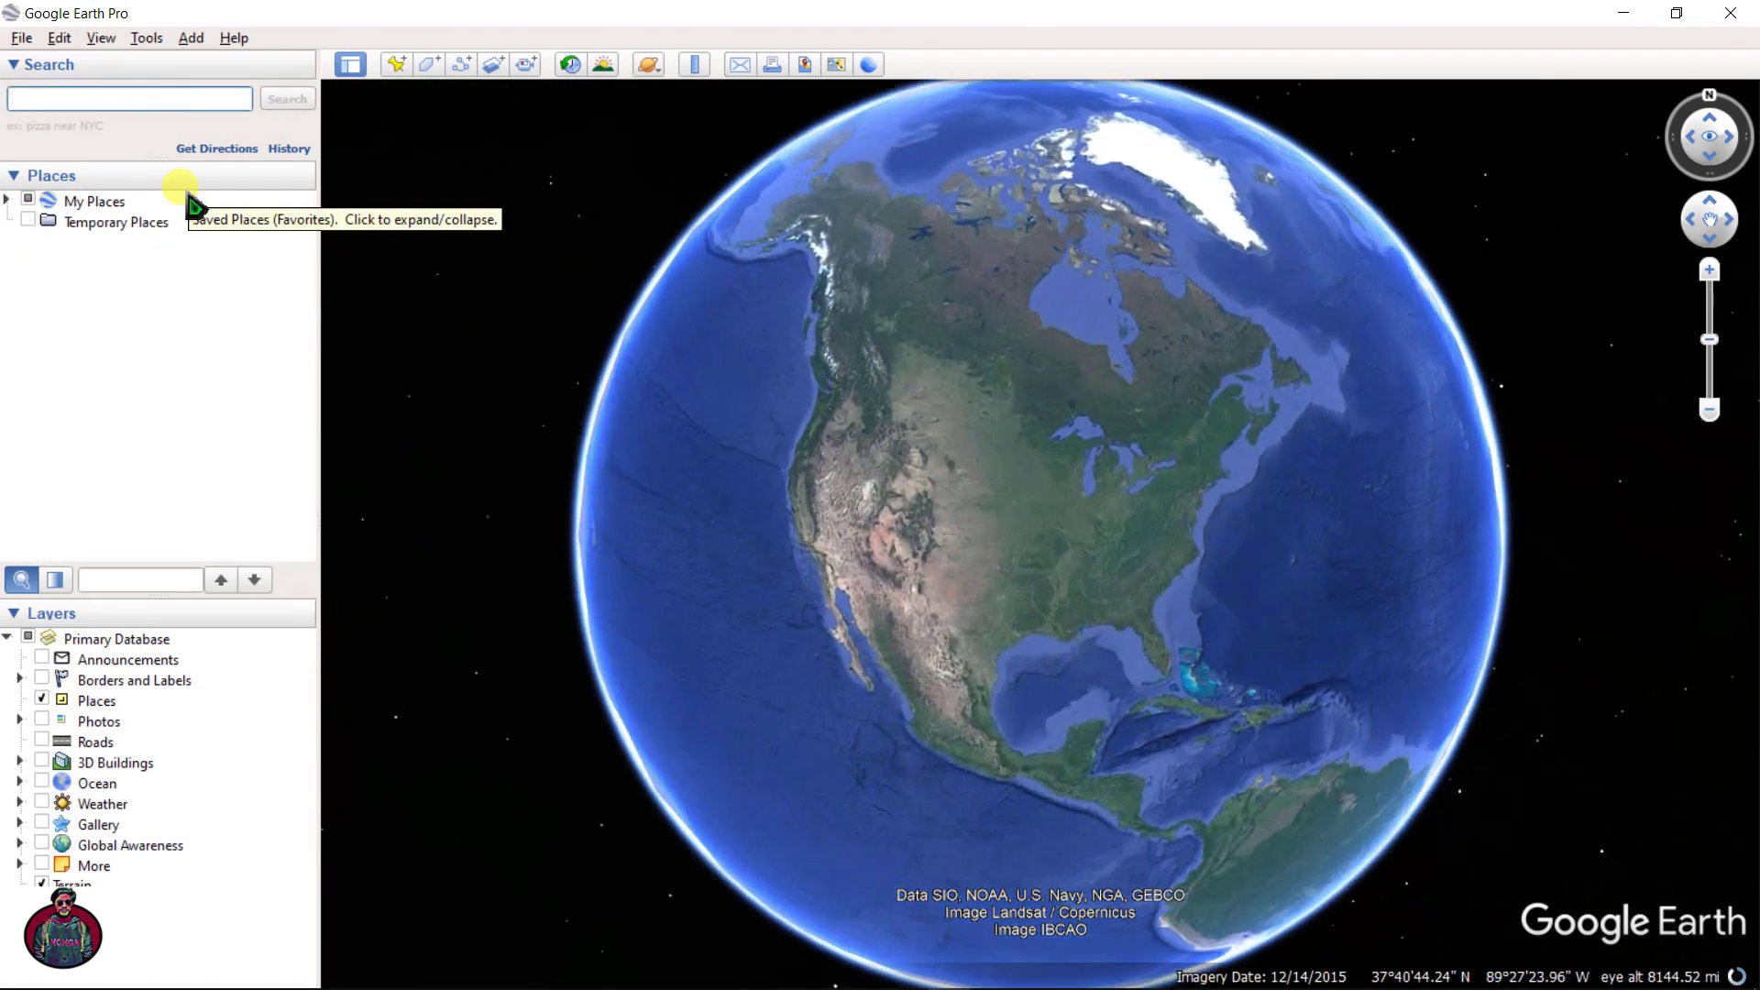
text(Mohipur)
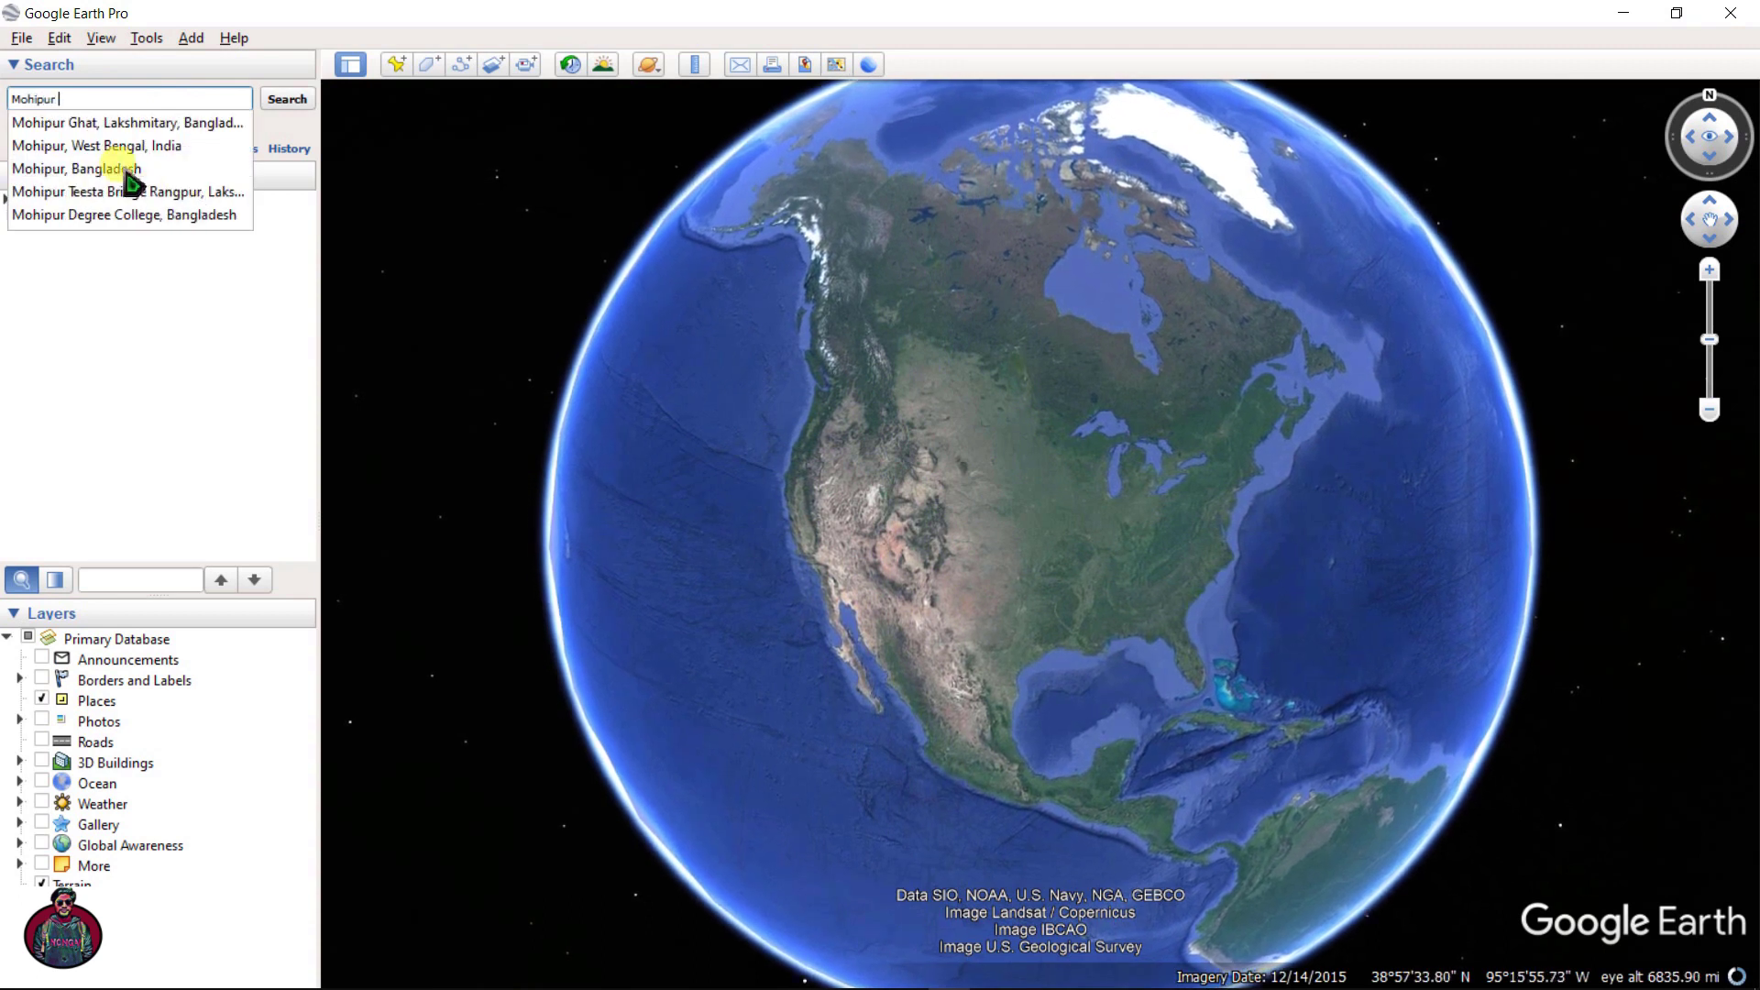
click(118, 123)
click(291, 101)
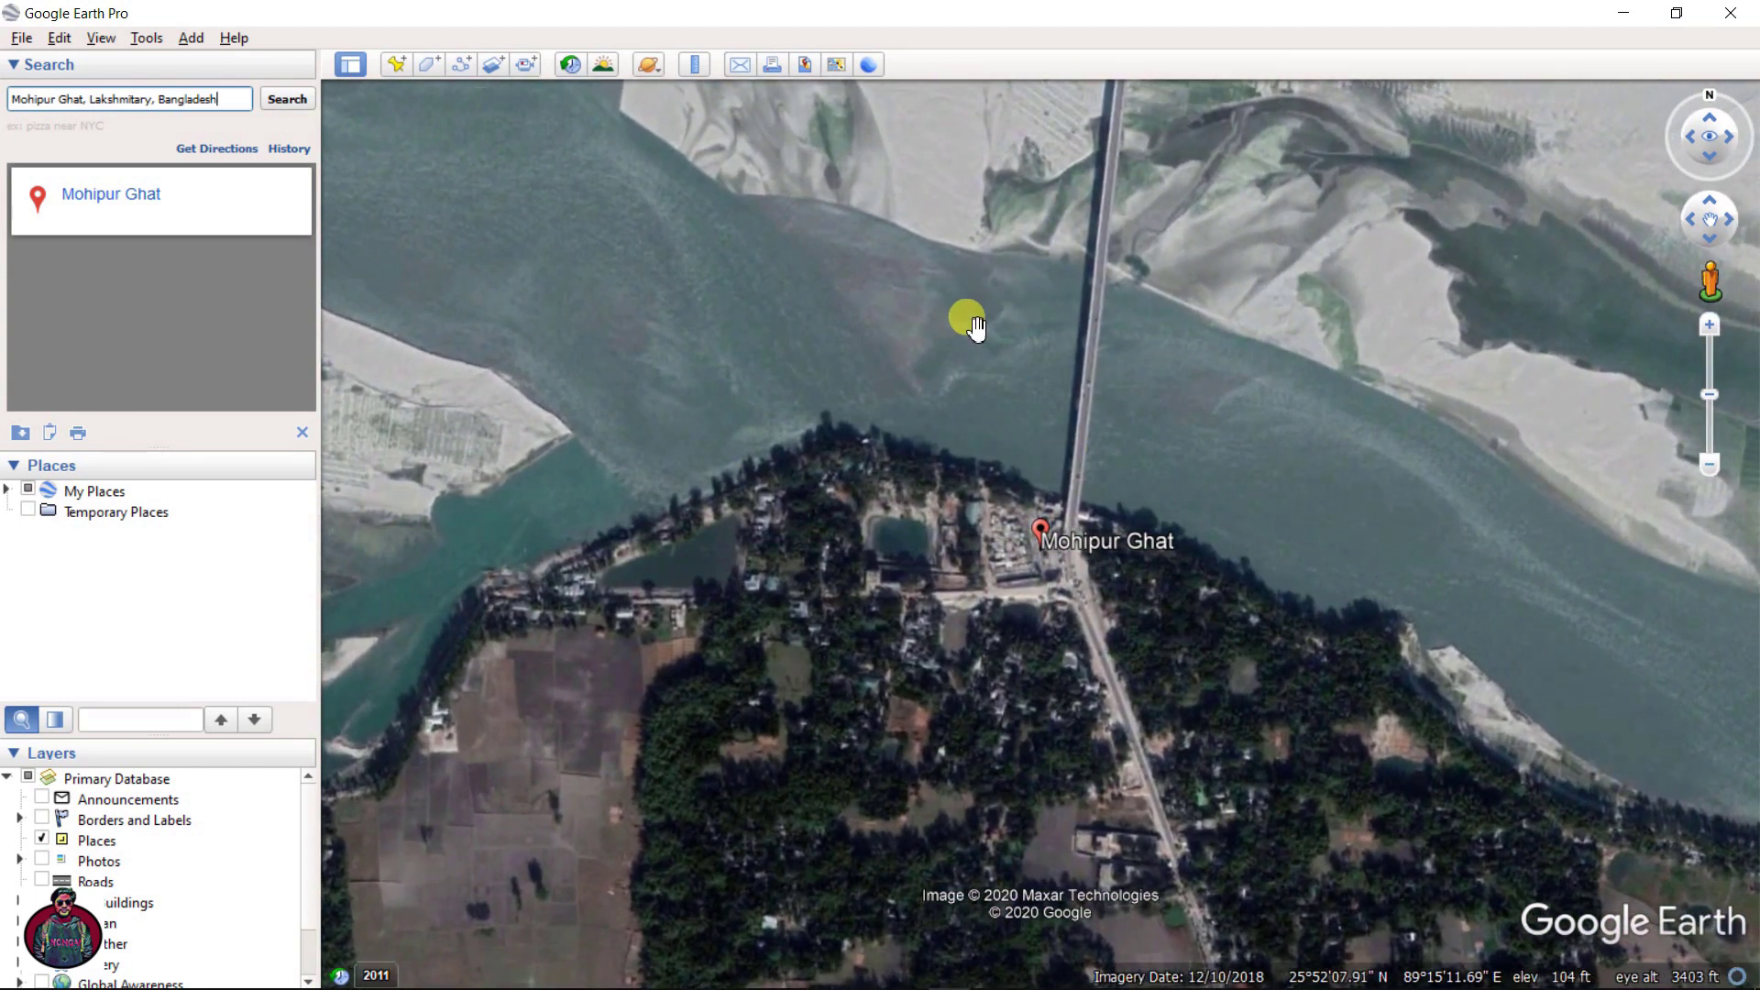
Frame the river and bridge at Mohipur Ghat and clear the search placemark
drag(977, 332, 987, 548)
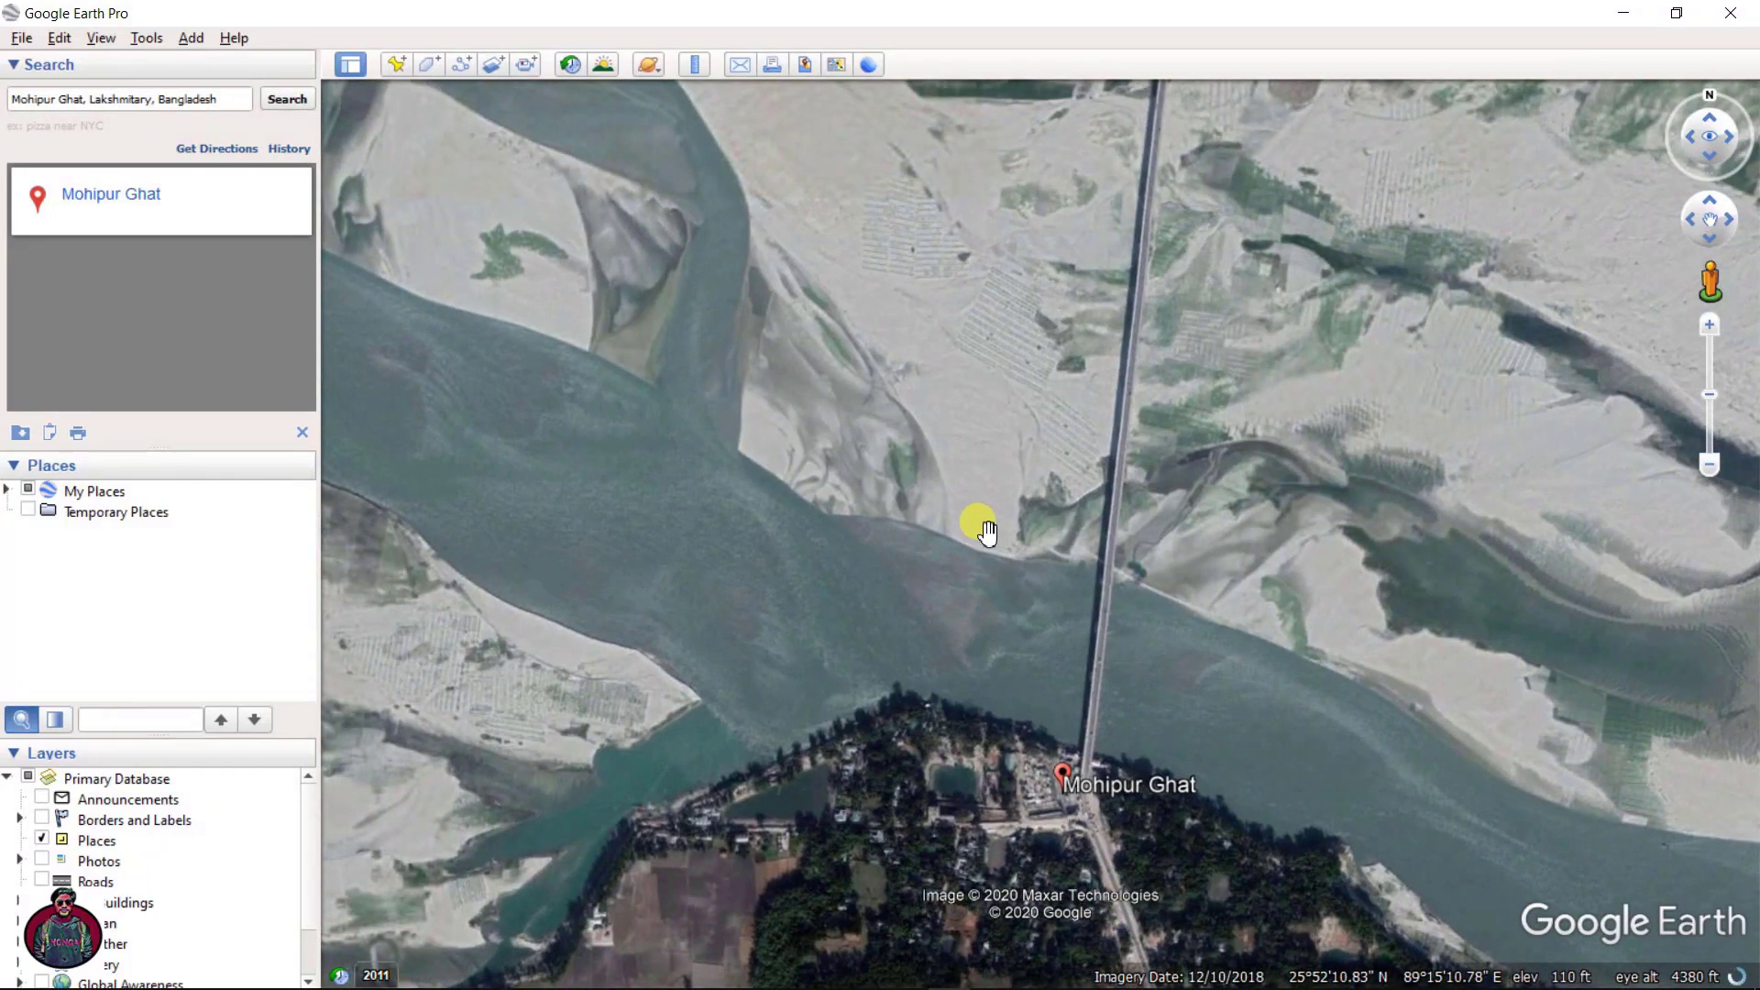
scroll(987, 532, down, 3)
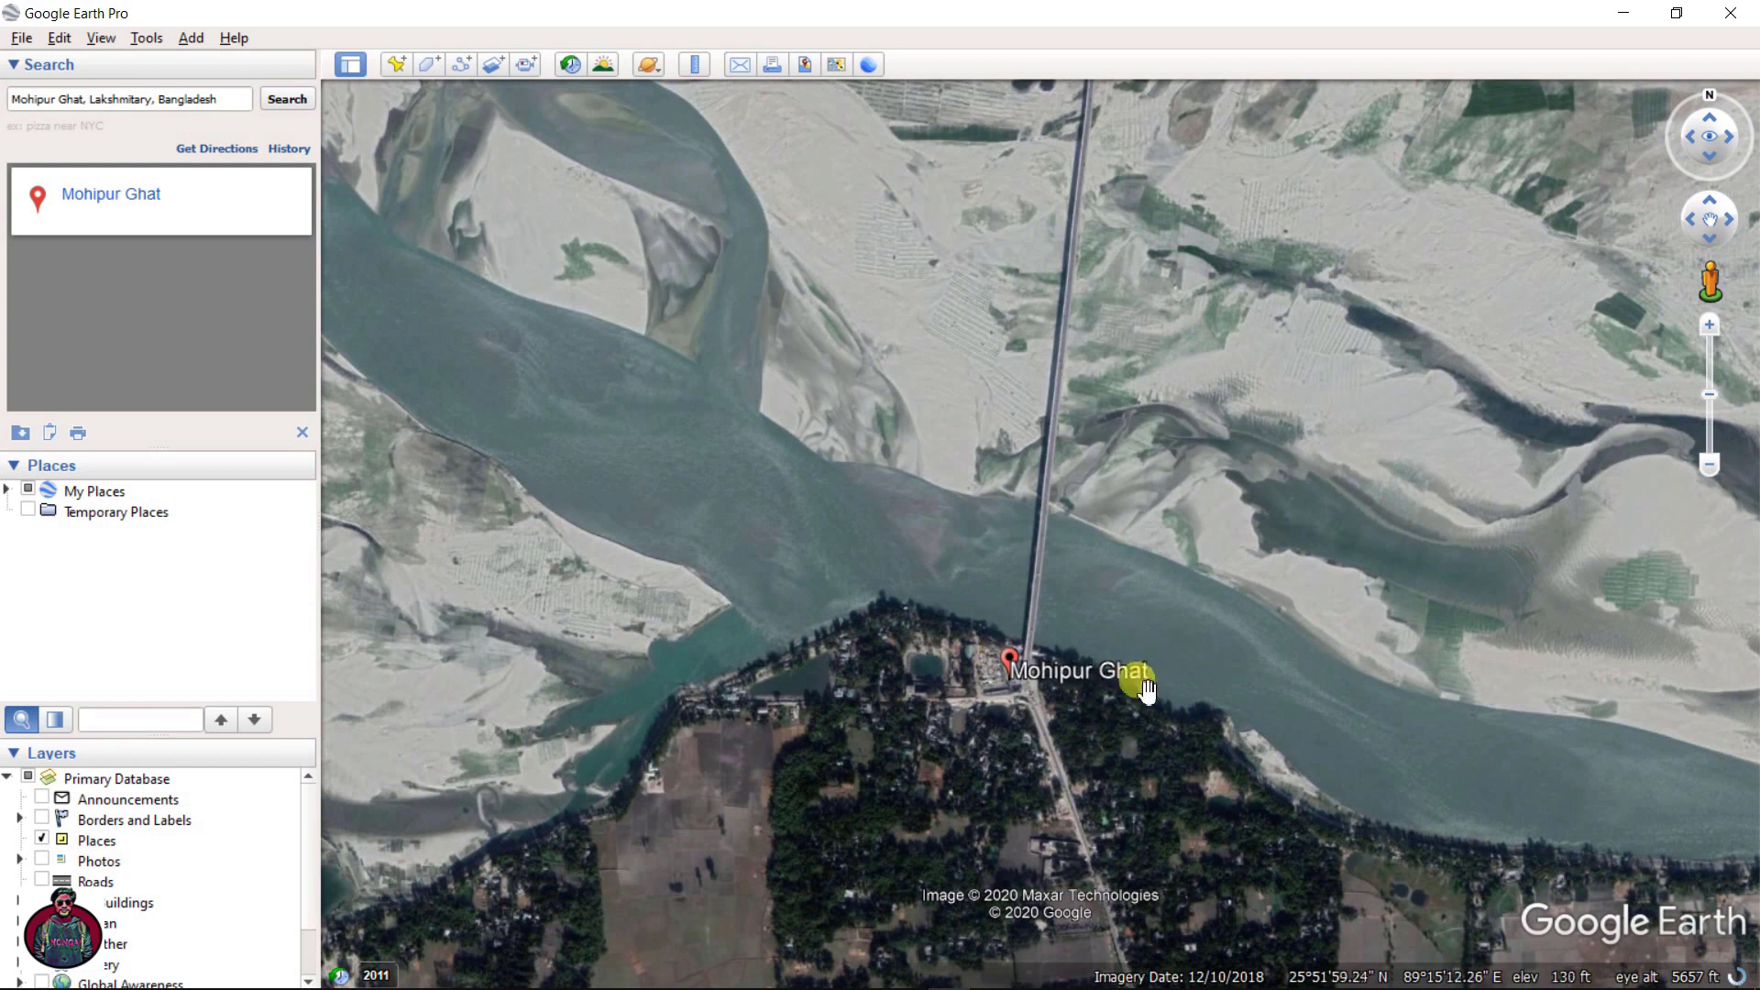
click(302, 433)
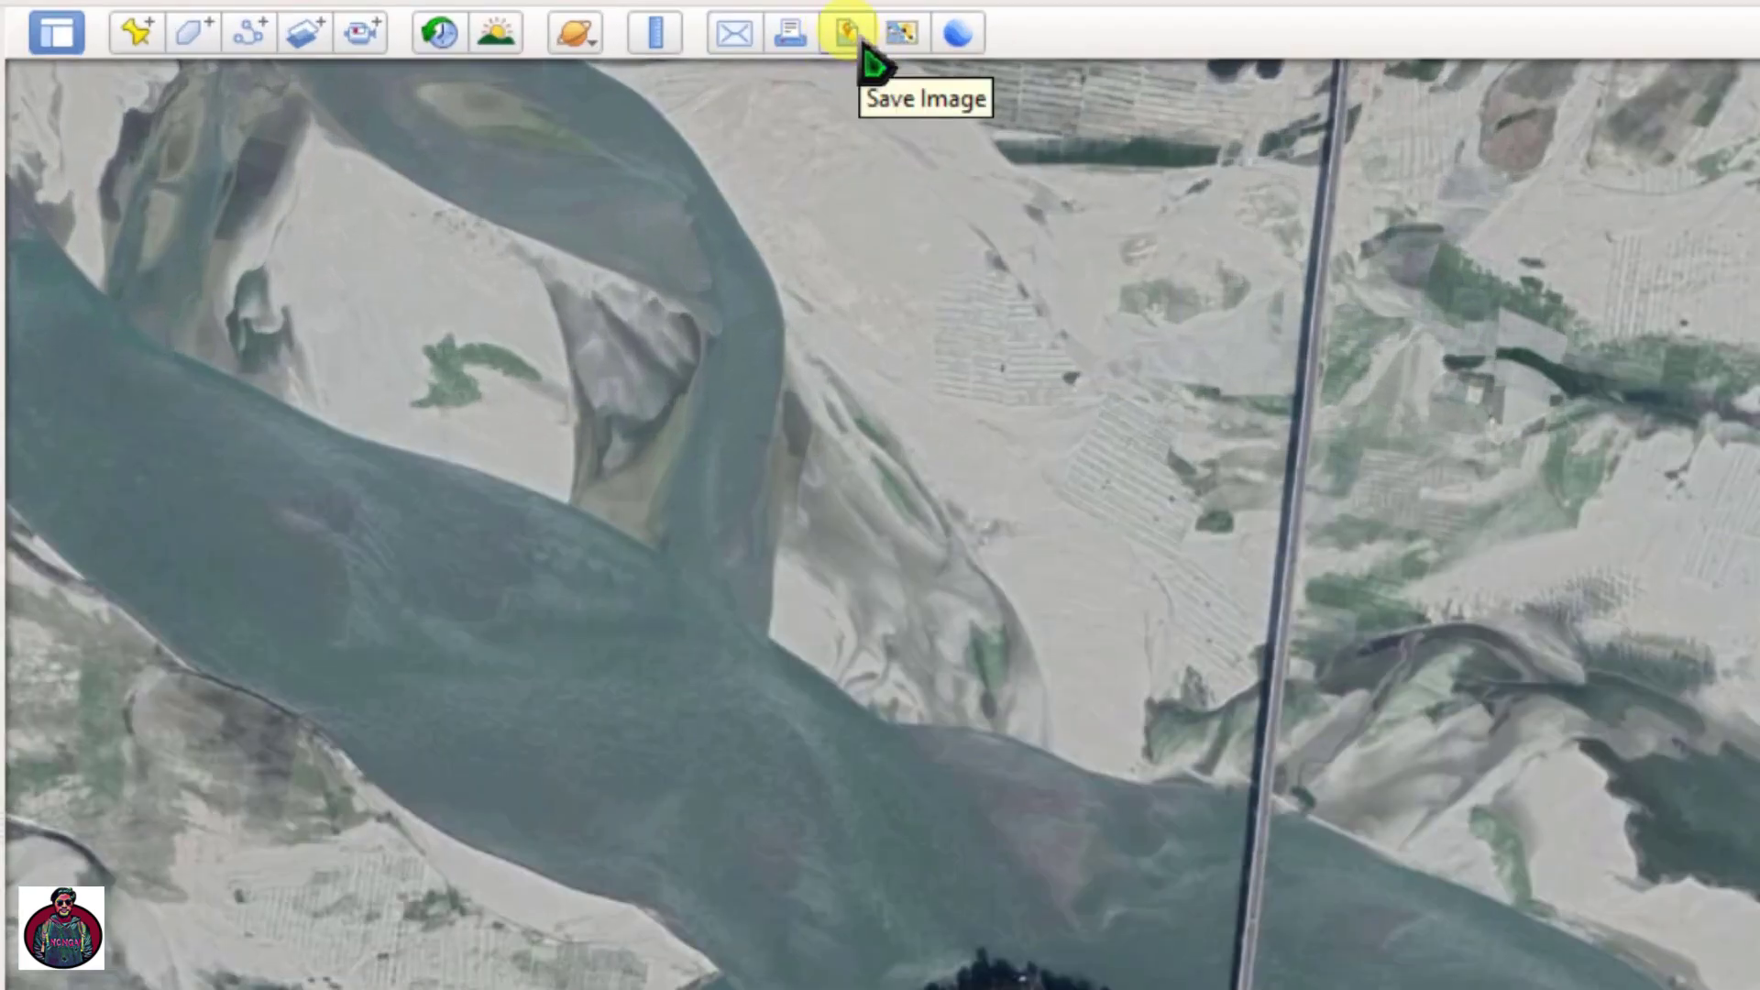
Start a Save Image export and reduce the map element scaling in Map Options
click(863, 51)
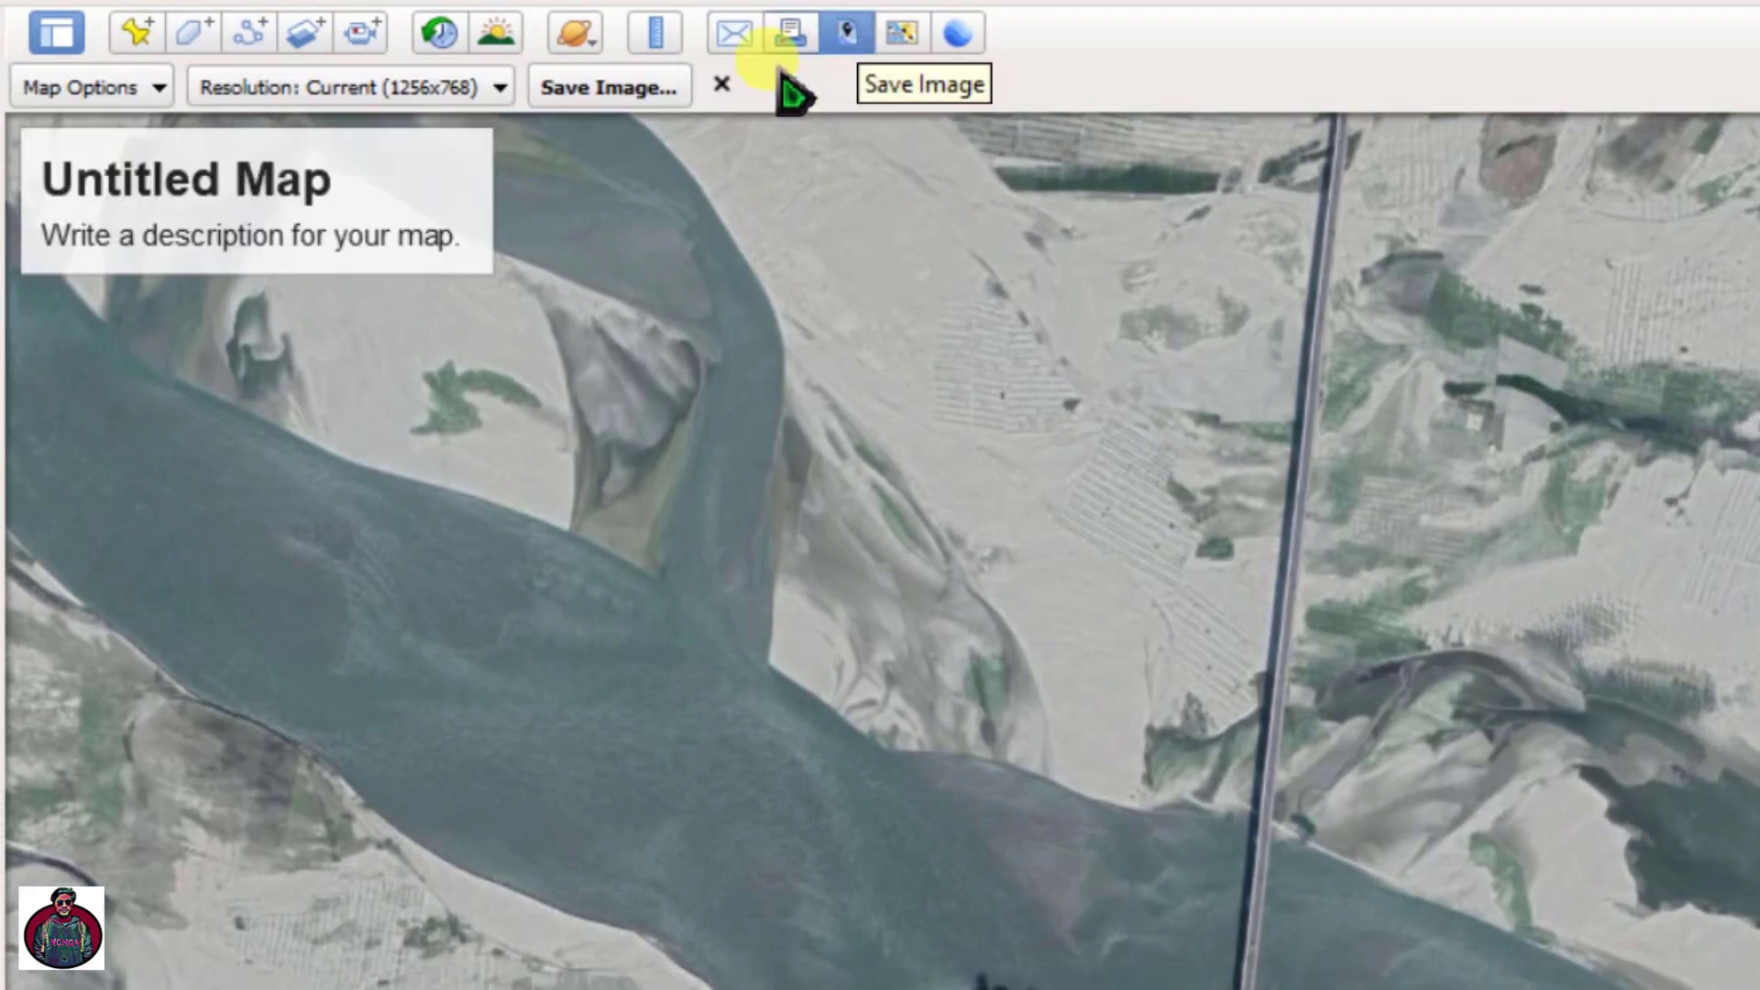
click(140, 99)
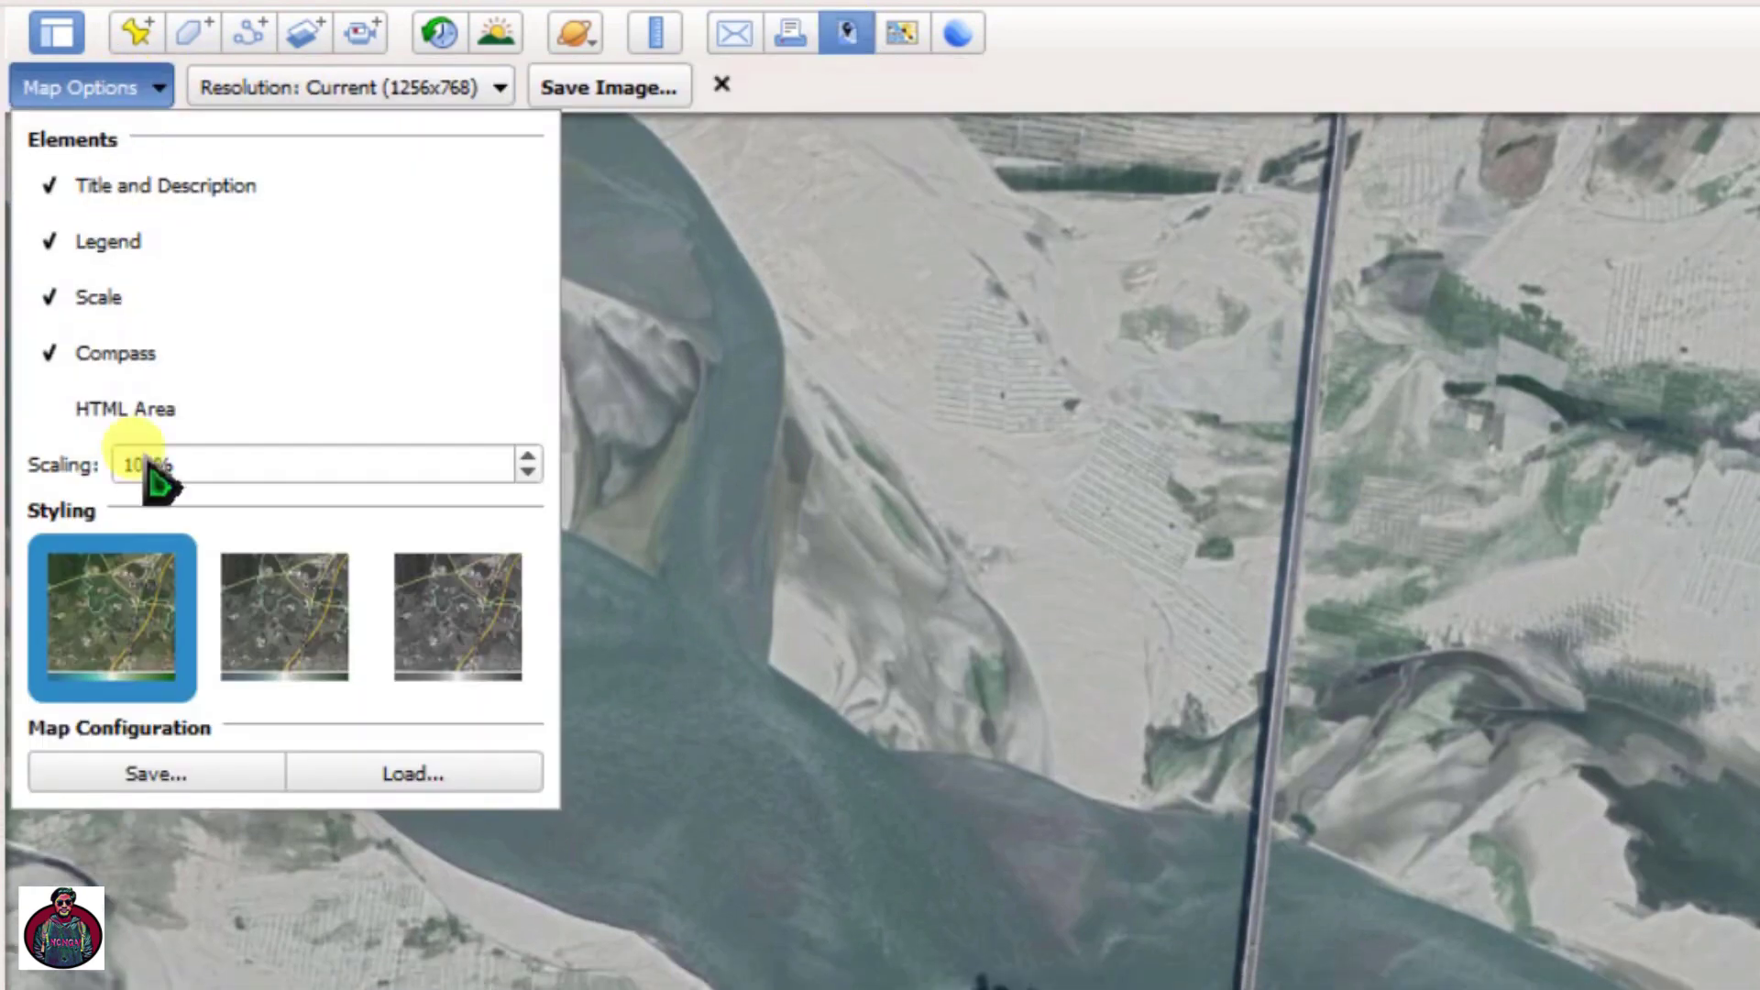
click(528, 456)
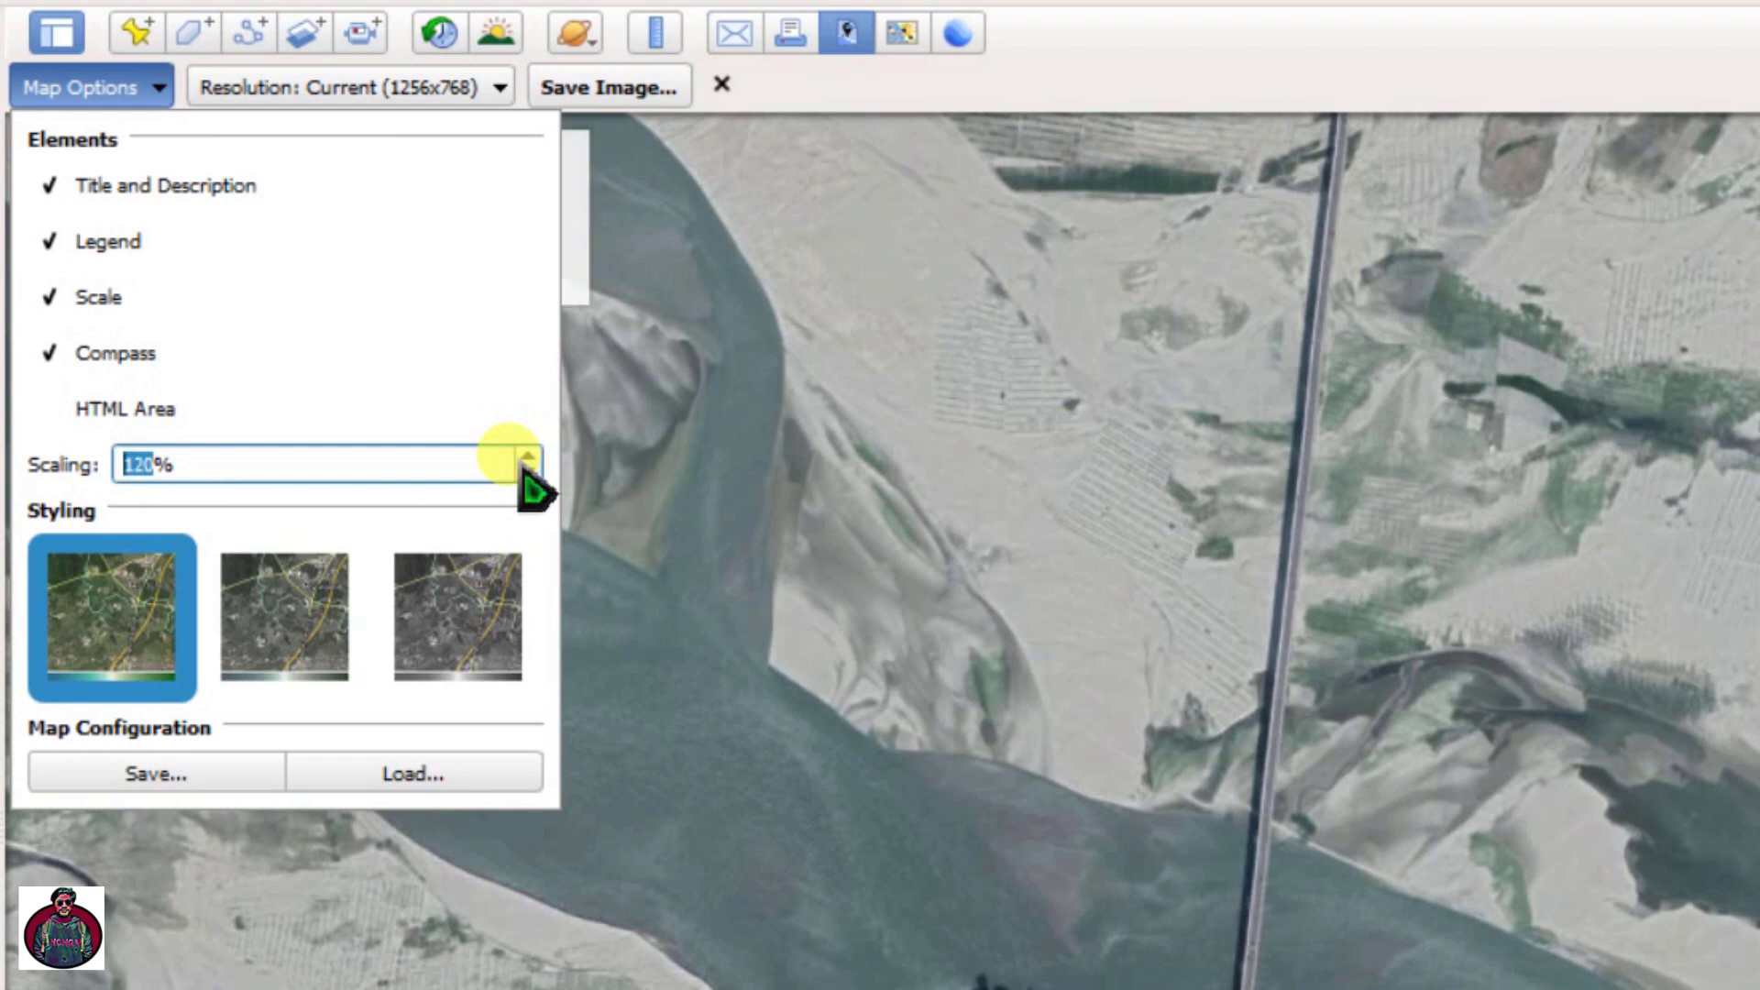
click(528, 472)
click(528, 472)
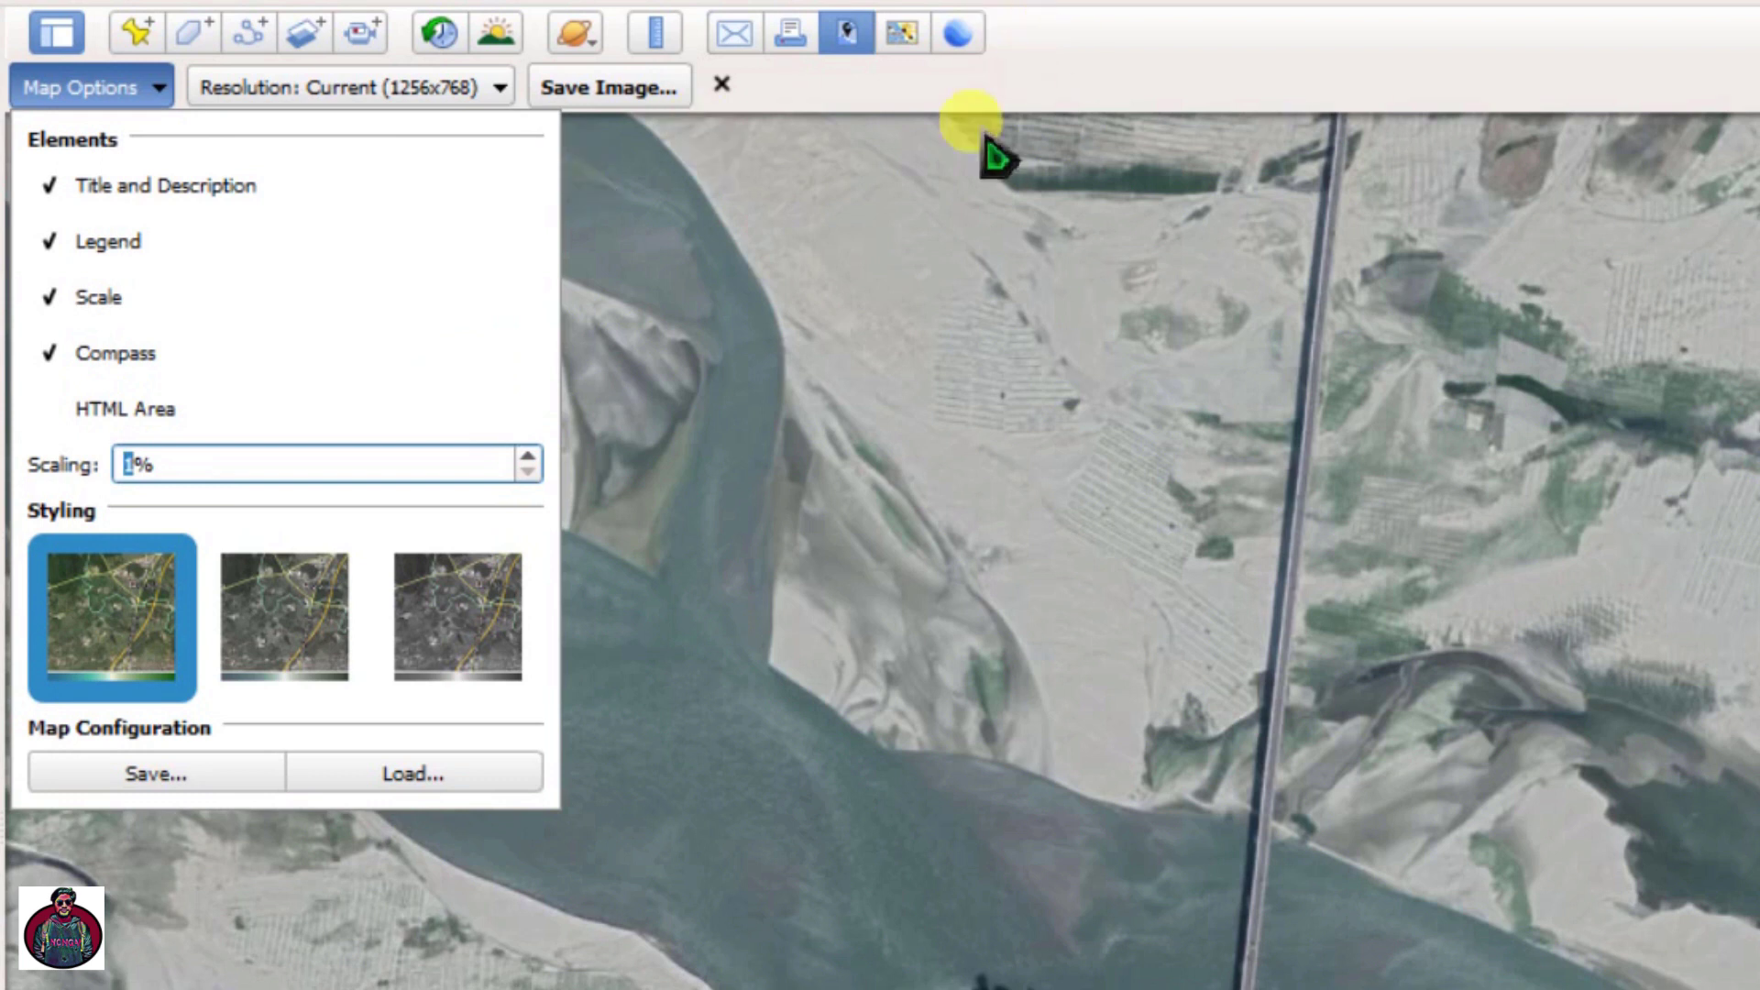
key(Escape)
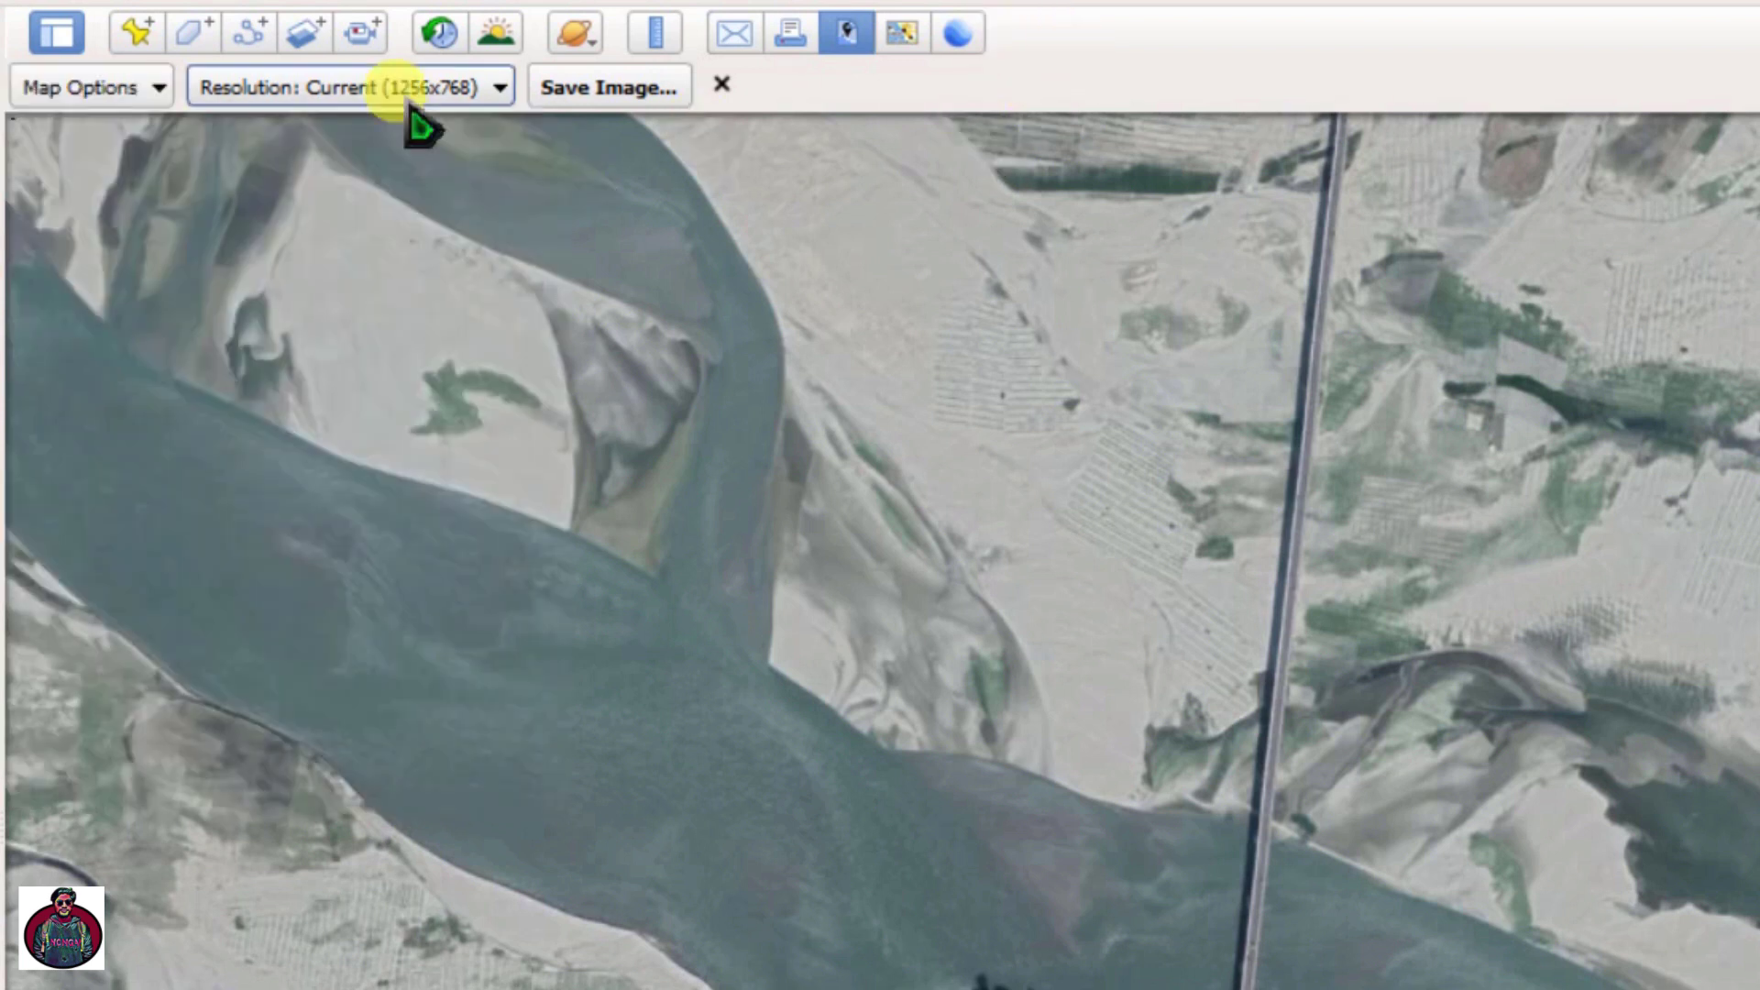
Set the output resolution to Maximum (4800x2935) and save the image as a file
click(457, 99)
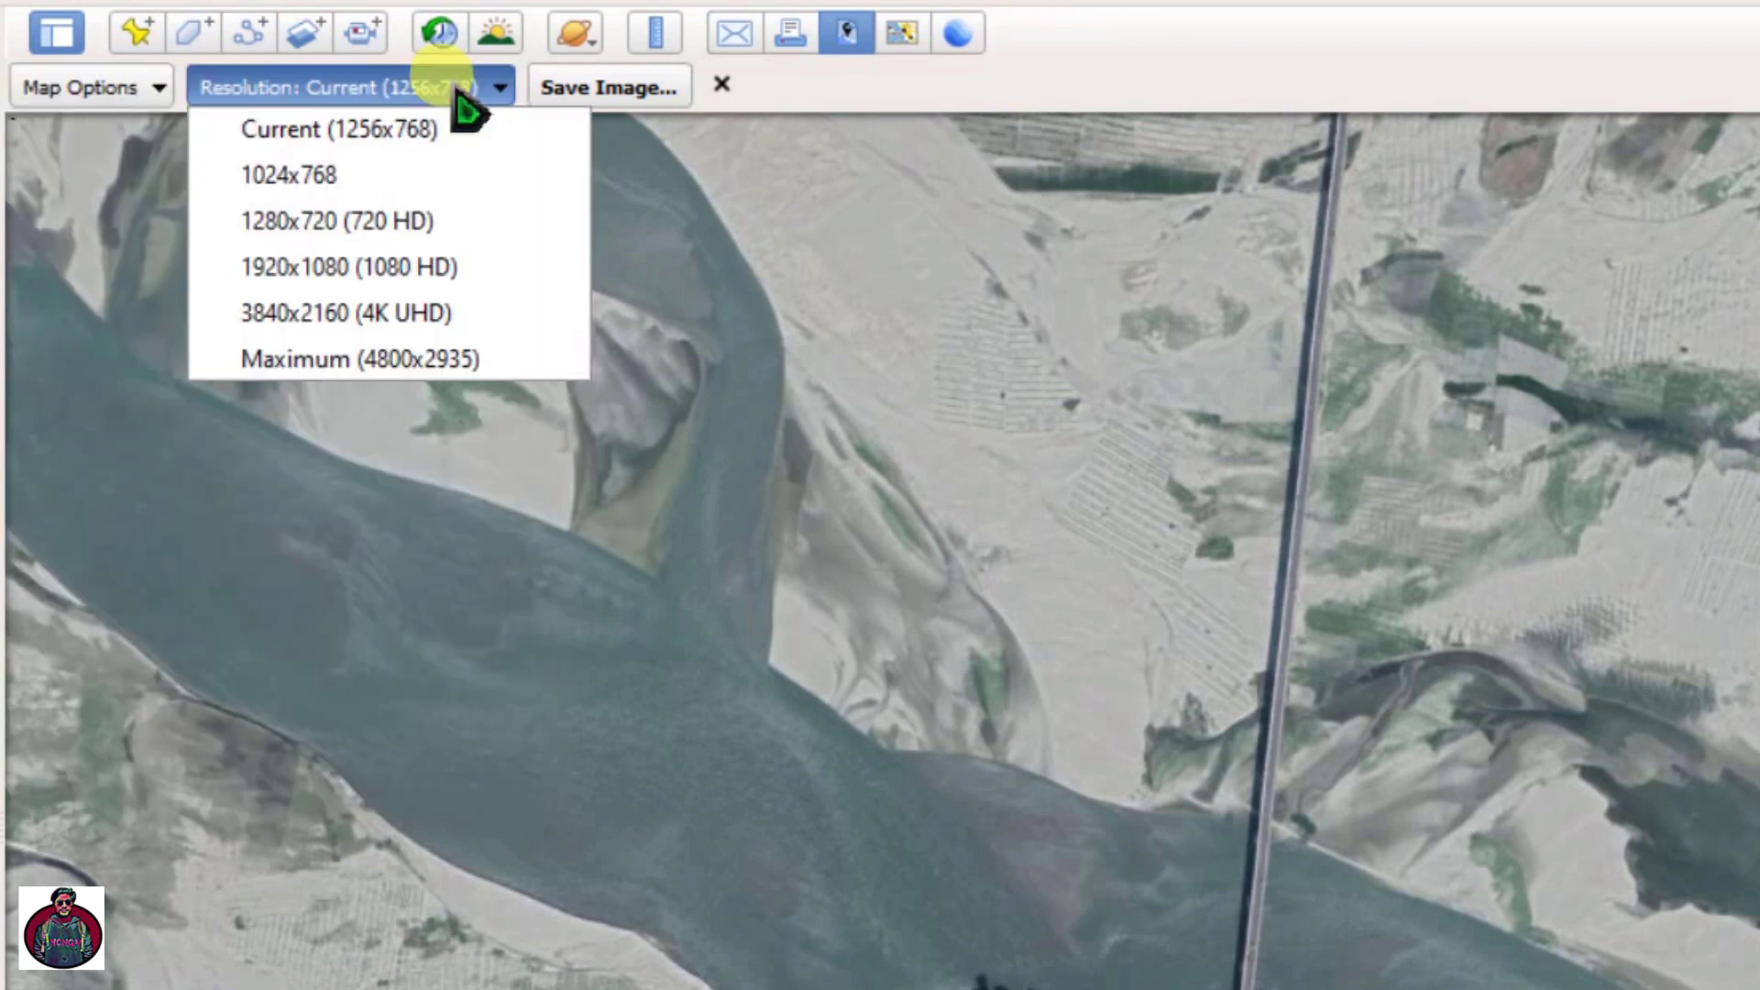
click(378, 362)
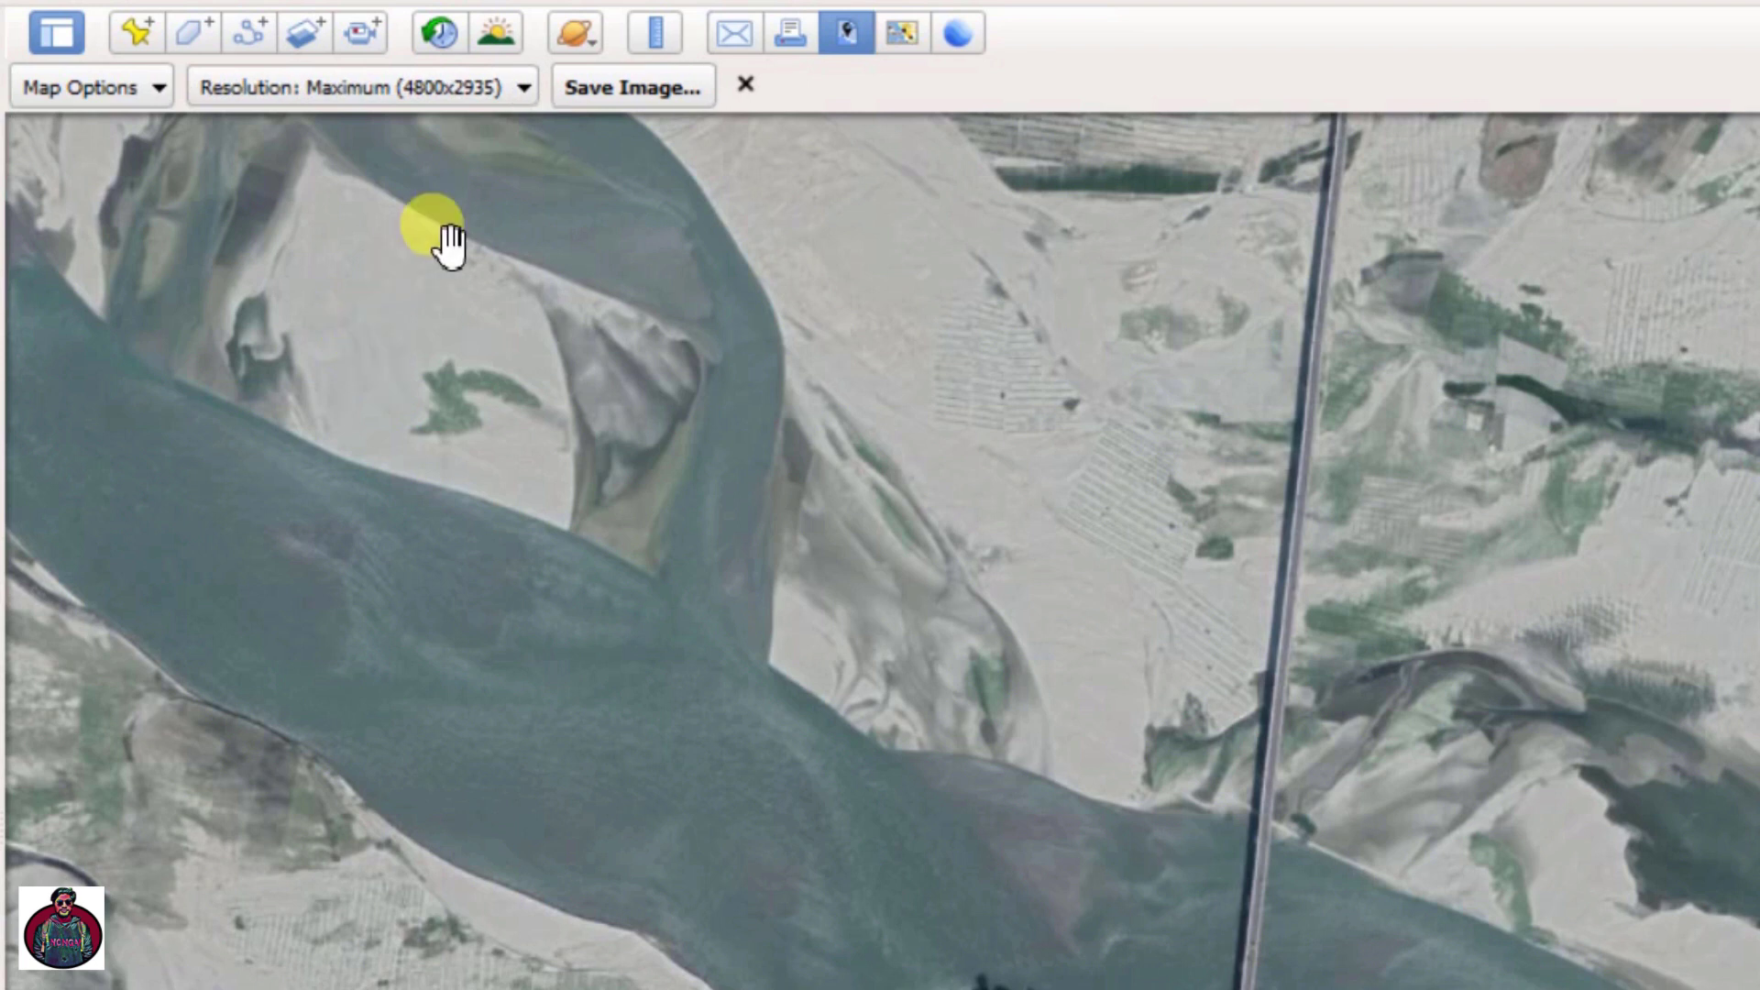
click(628, 92)
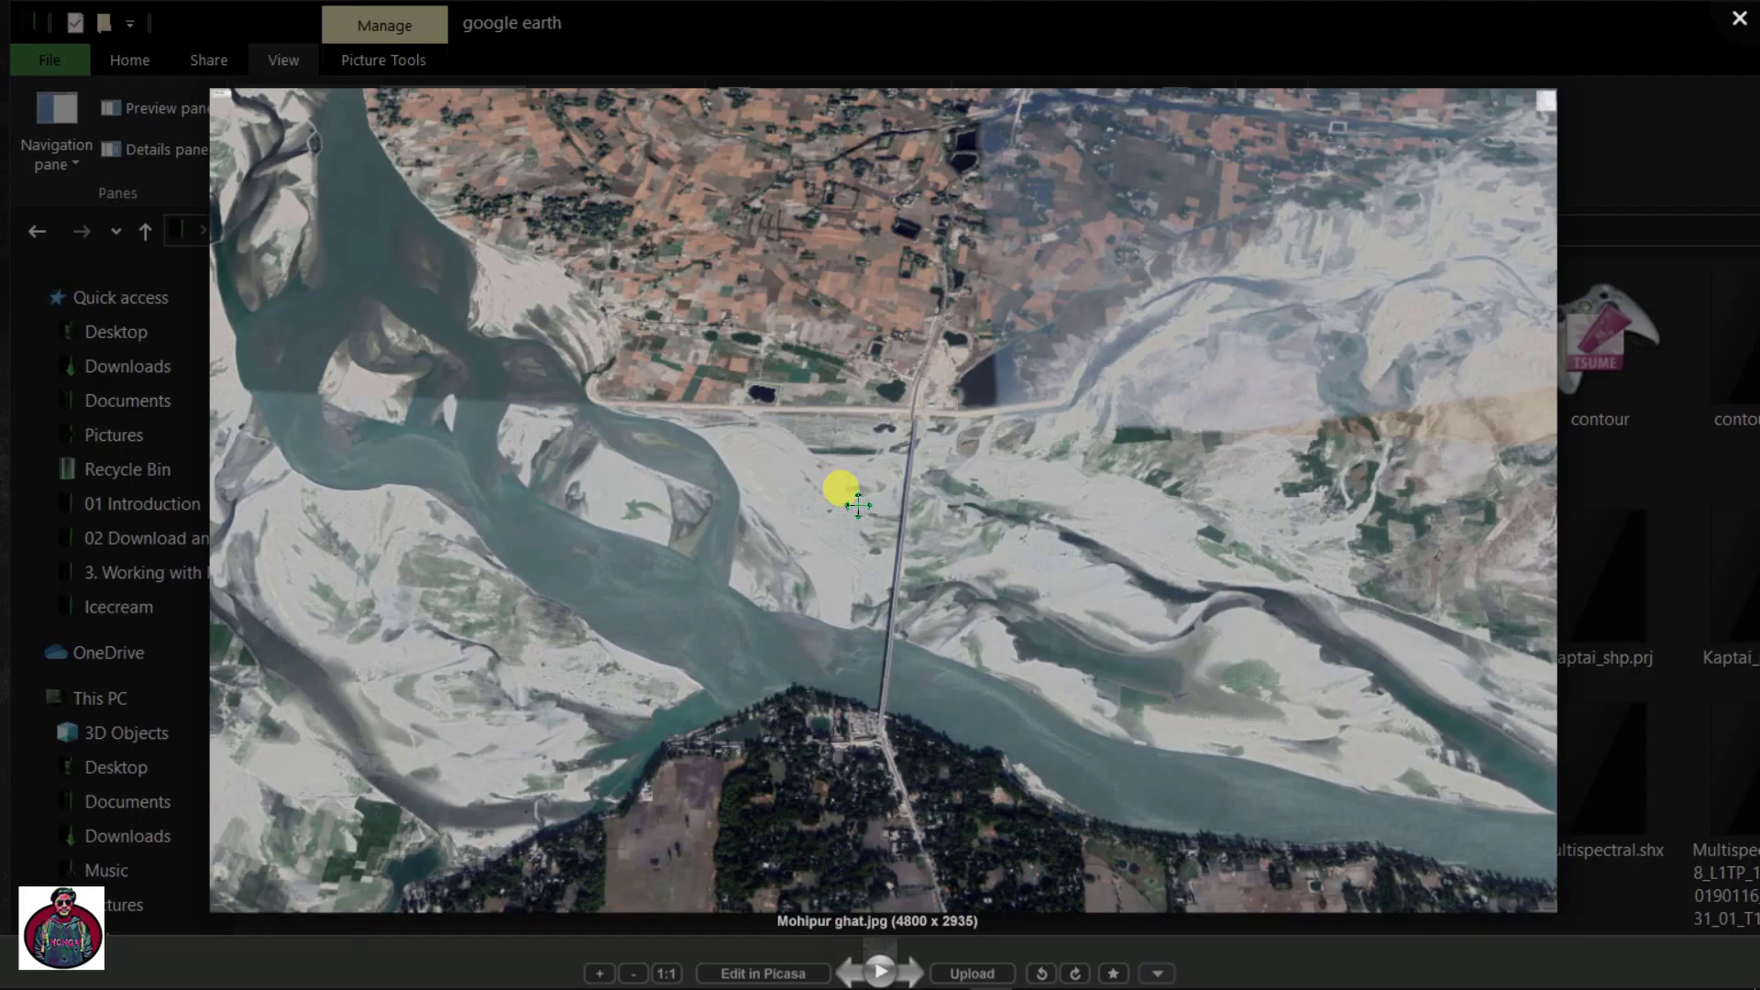
Zoom into Mohipur ghat.jpg's fields and pond, then close the viewer and its folder
scroll(807, 550, down, 2)
scroll(812, 553, up, 1)
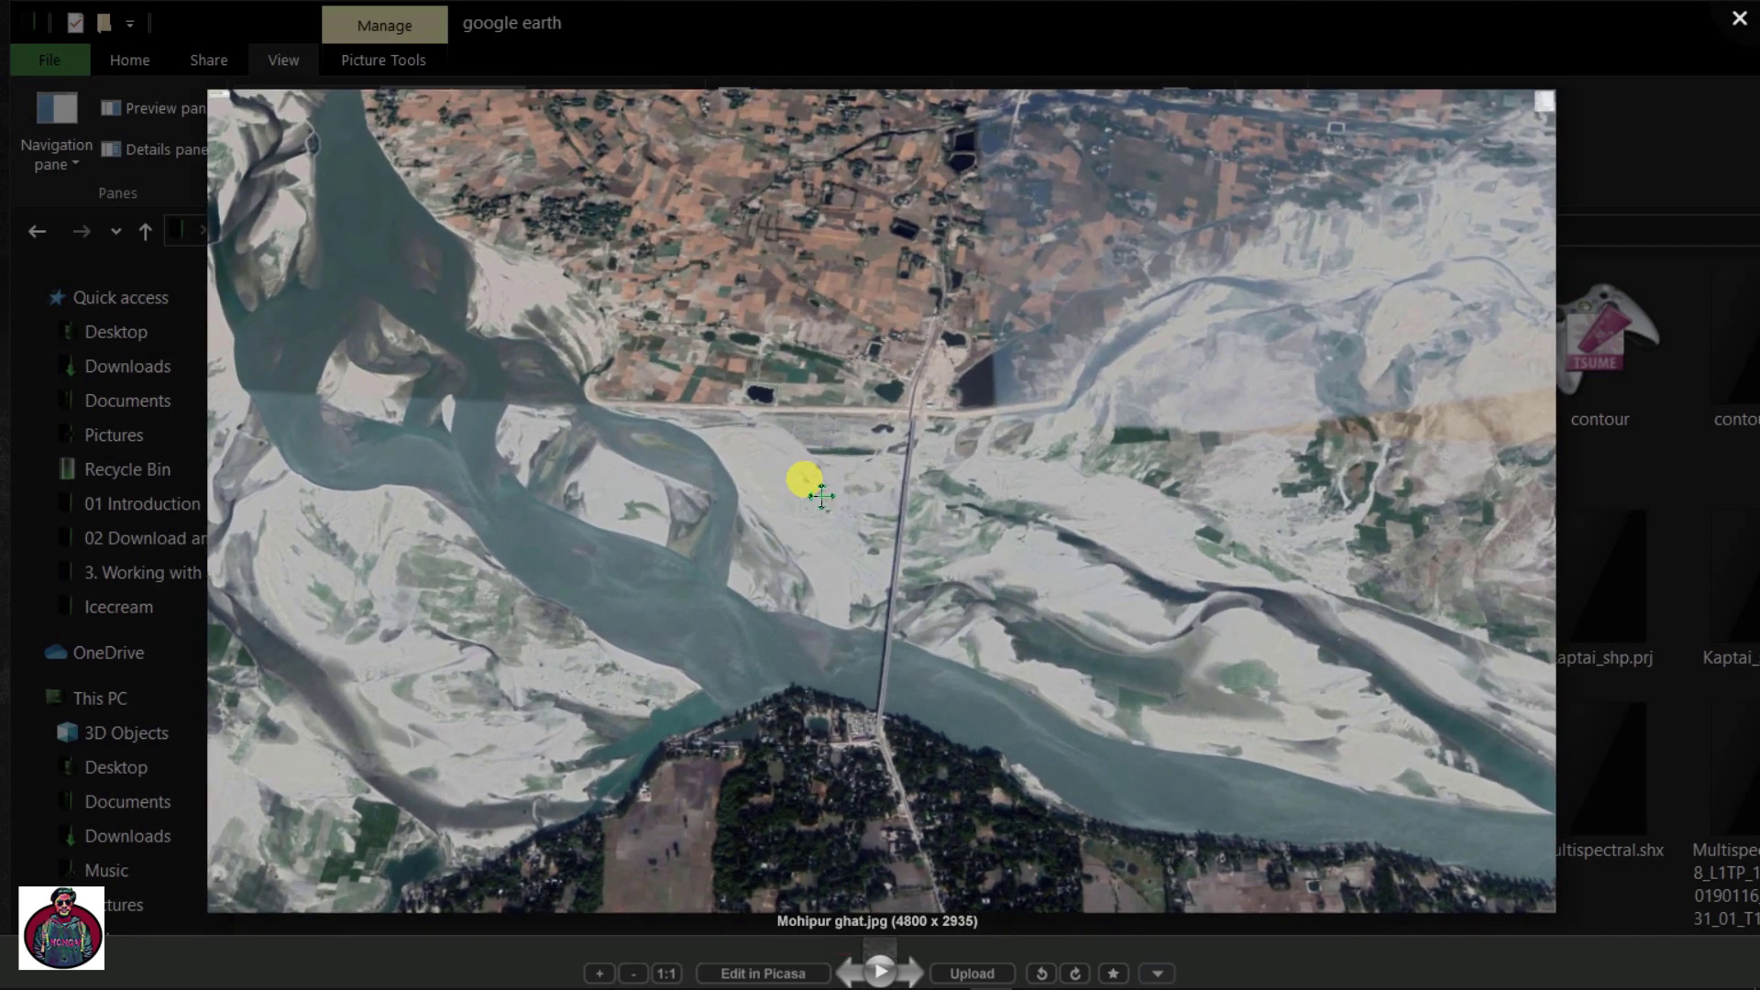
scroll(821, 496, up, 5)
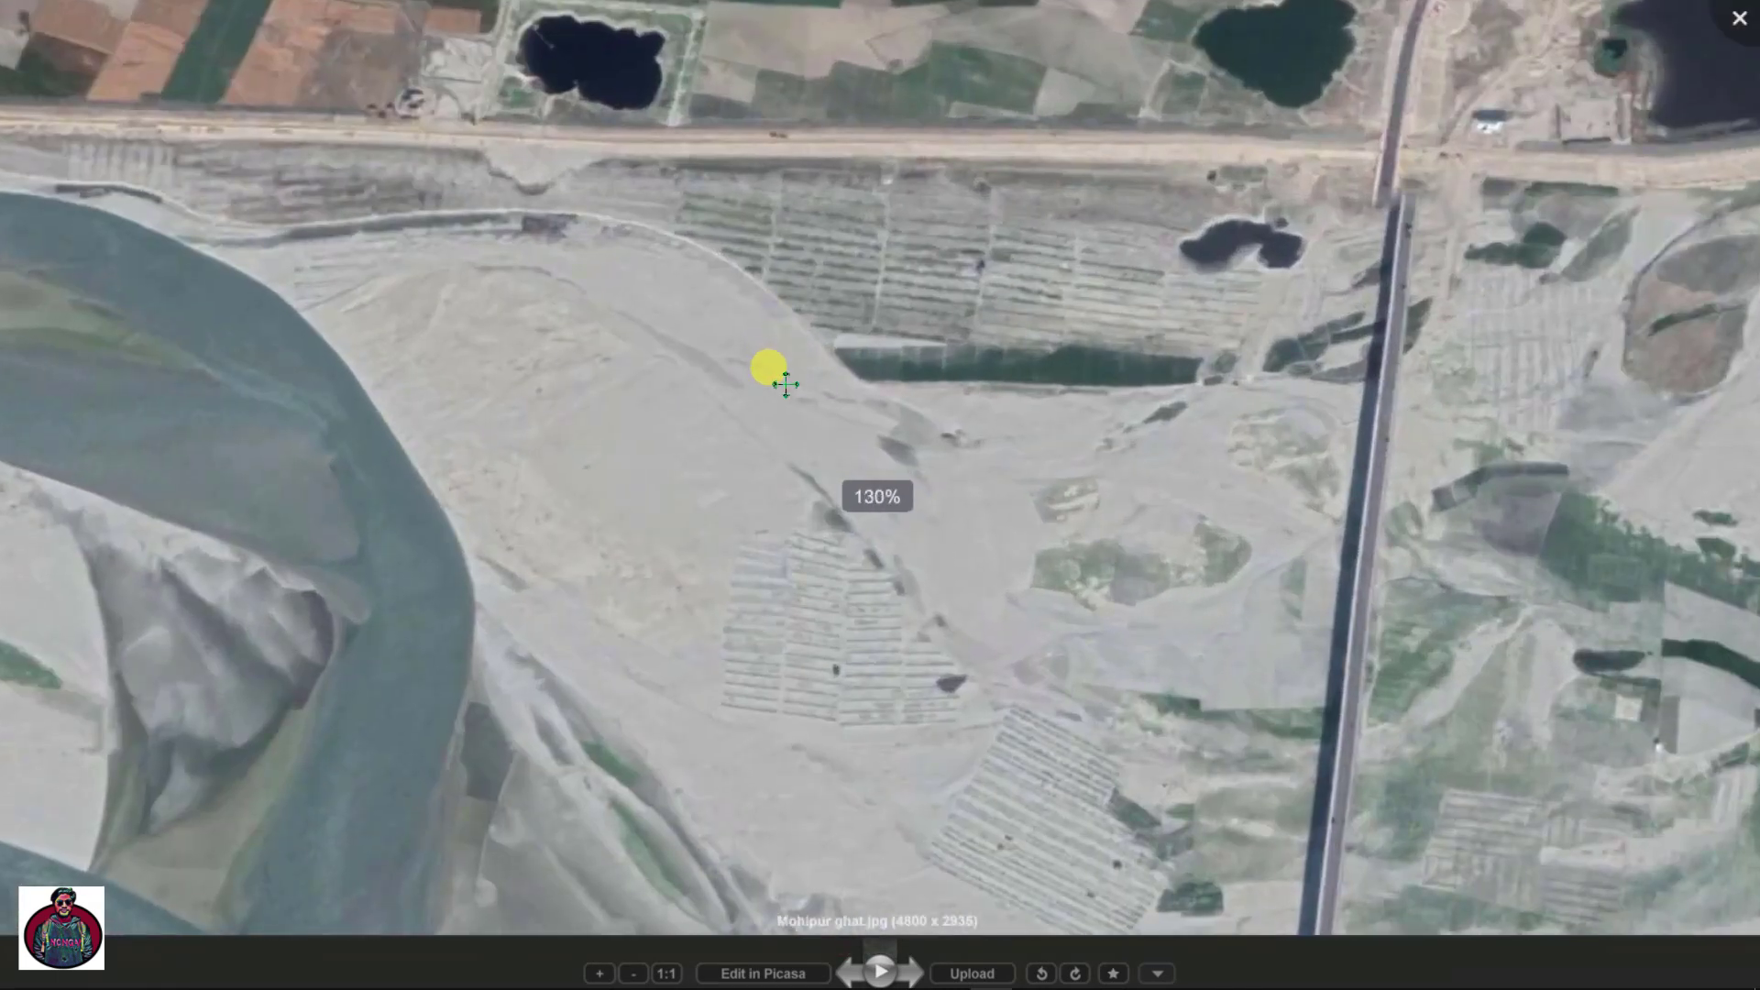
scroll(779, 376, up, 3)
drag(806, 263, 694, 464)
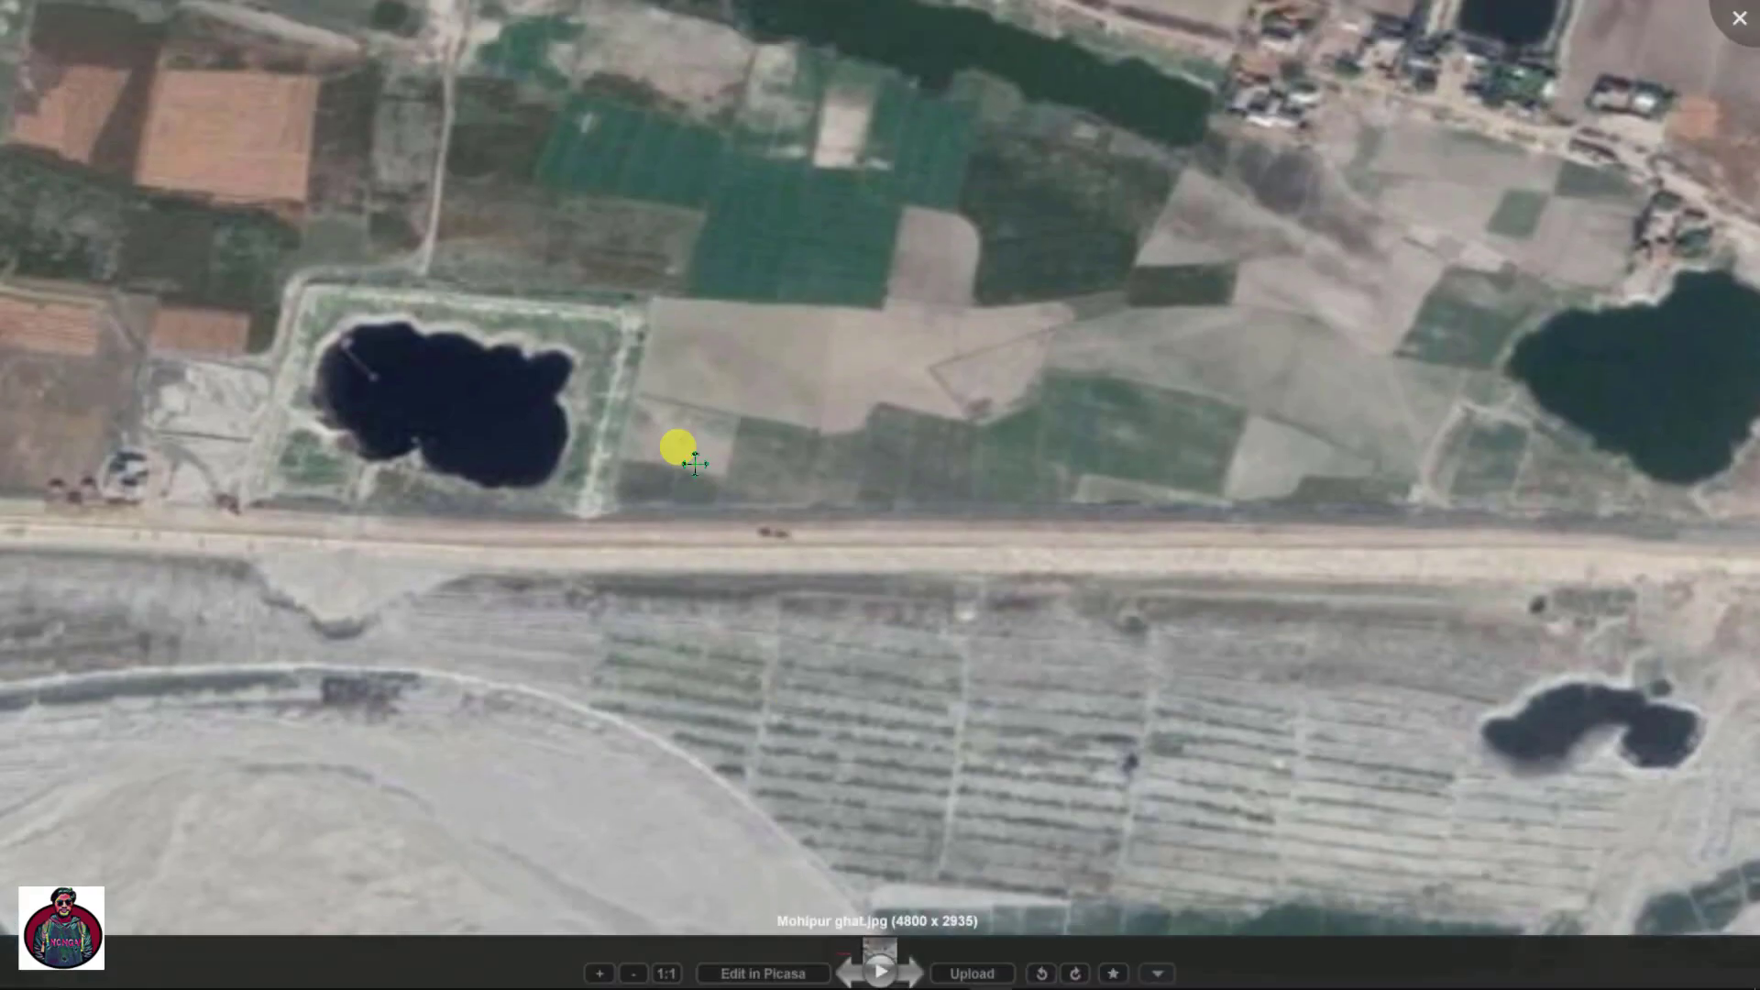
key(Escape)
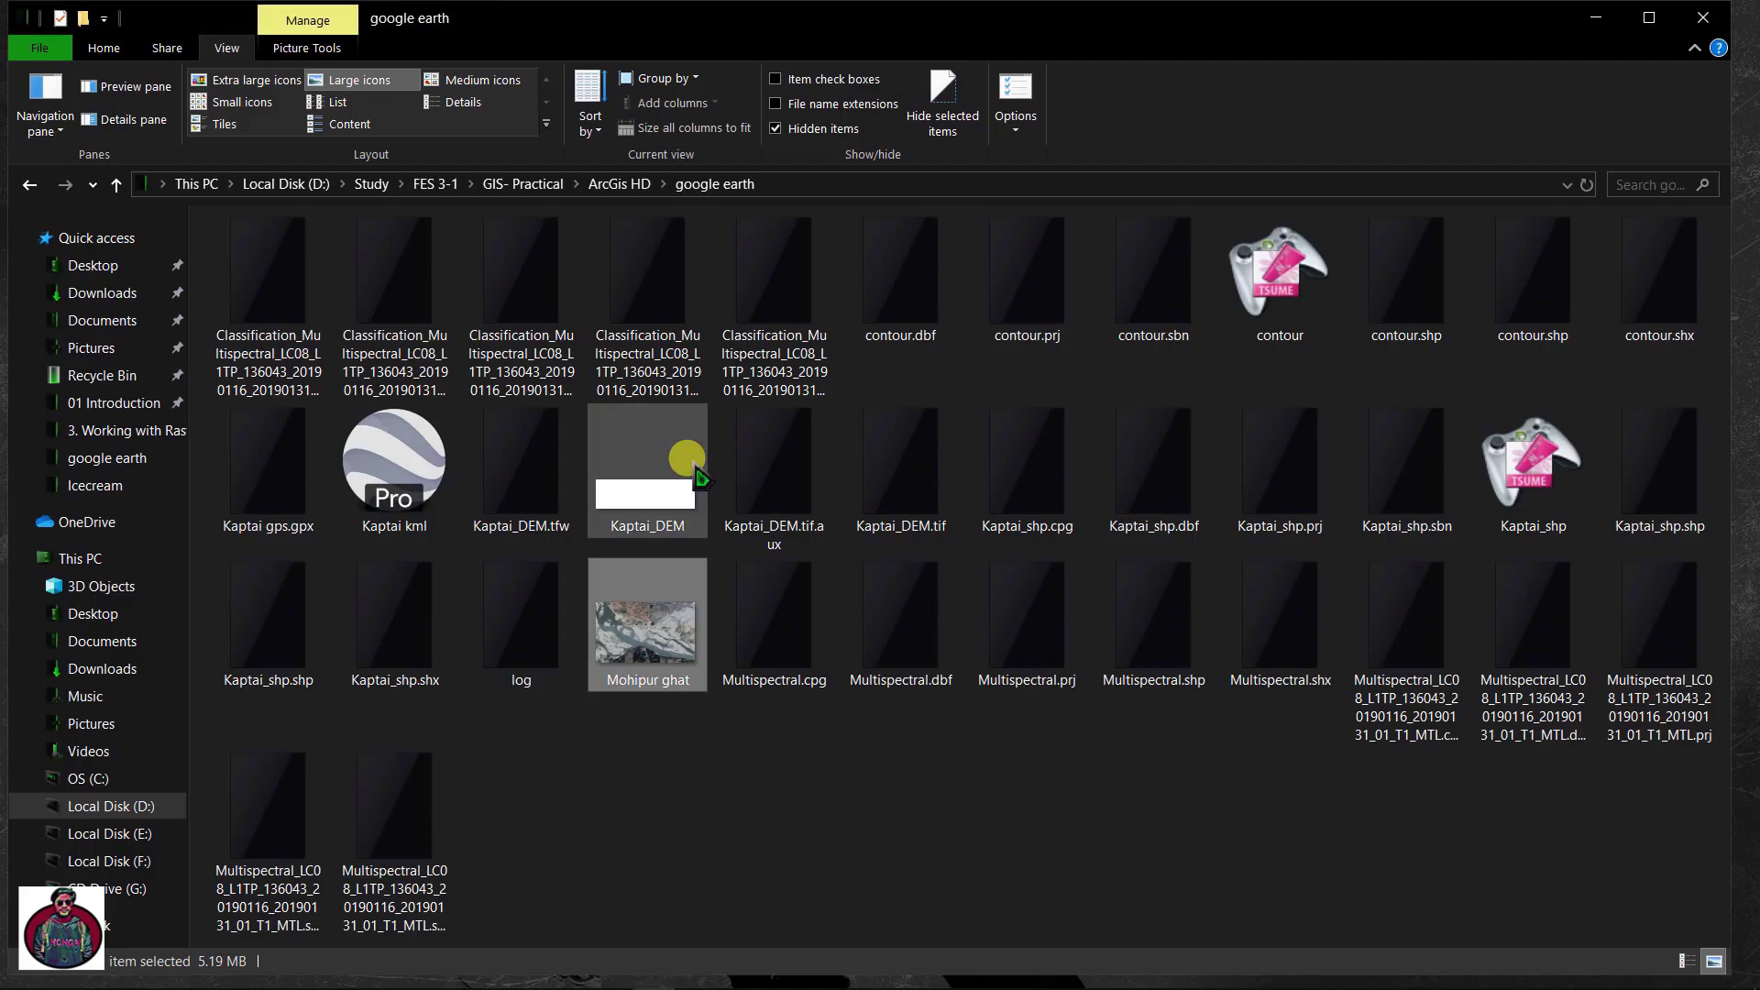
key(super+d)
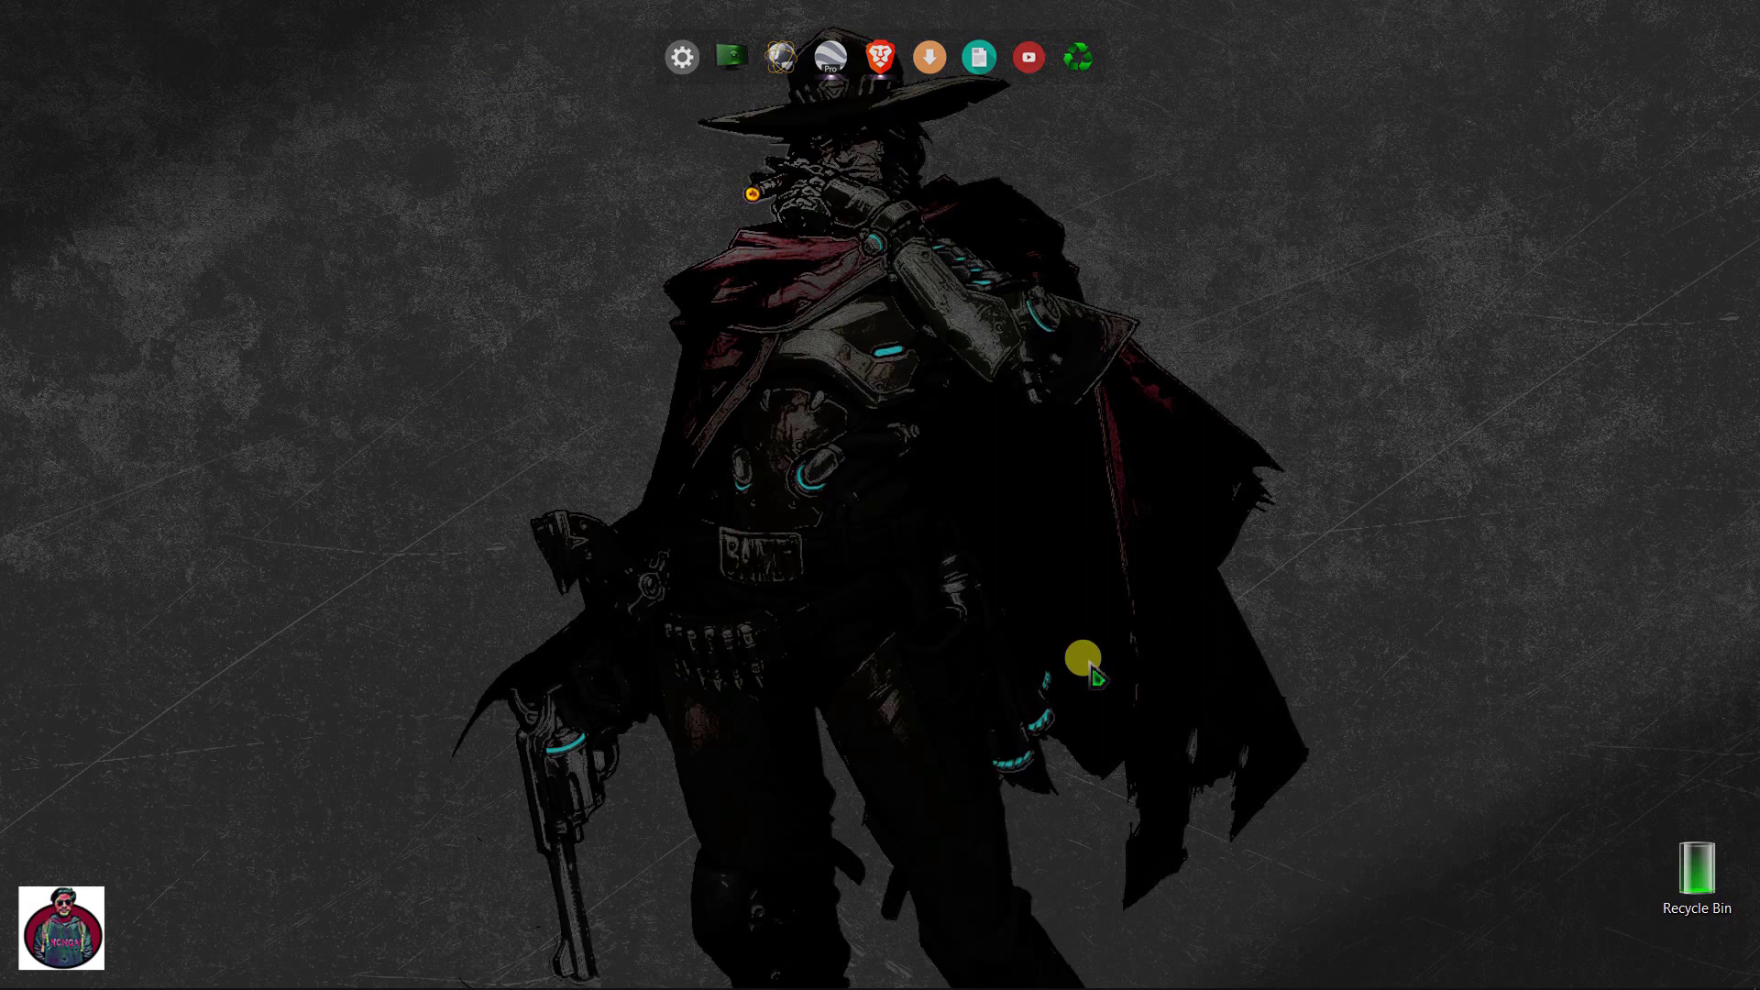
Download US_Army_maps_v_17.kmz from the Brave search results and set it to open when finished
click(806, 970)
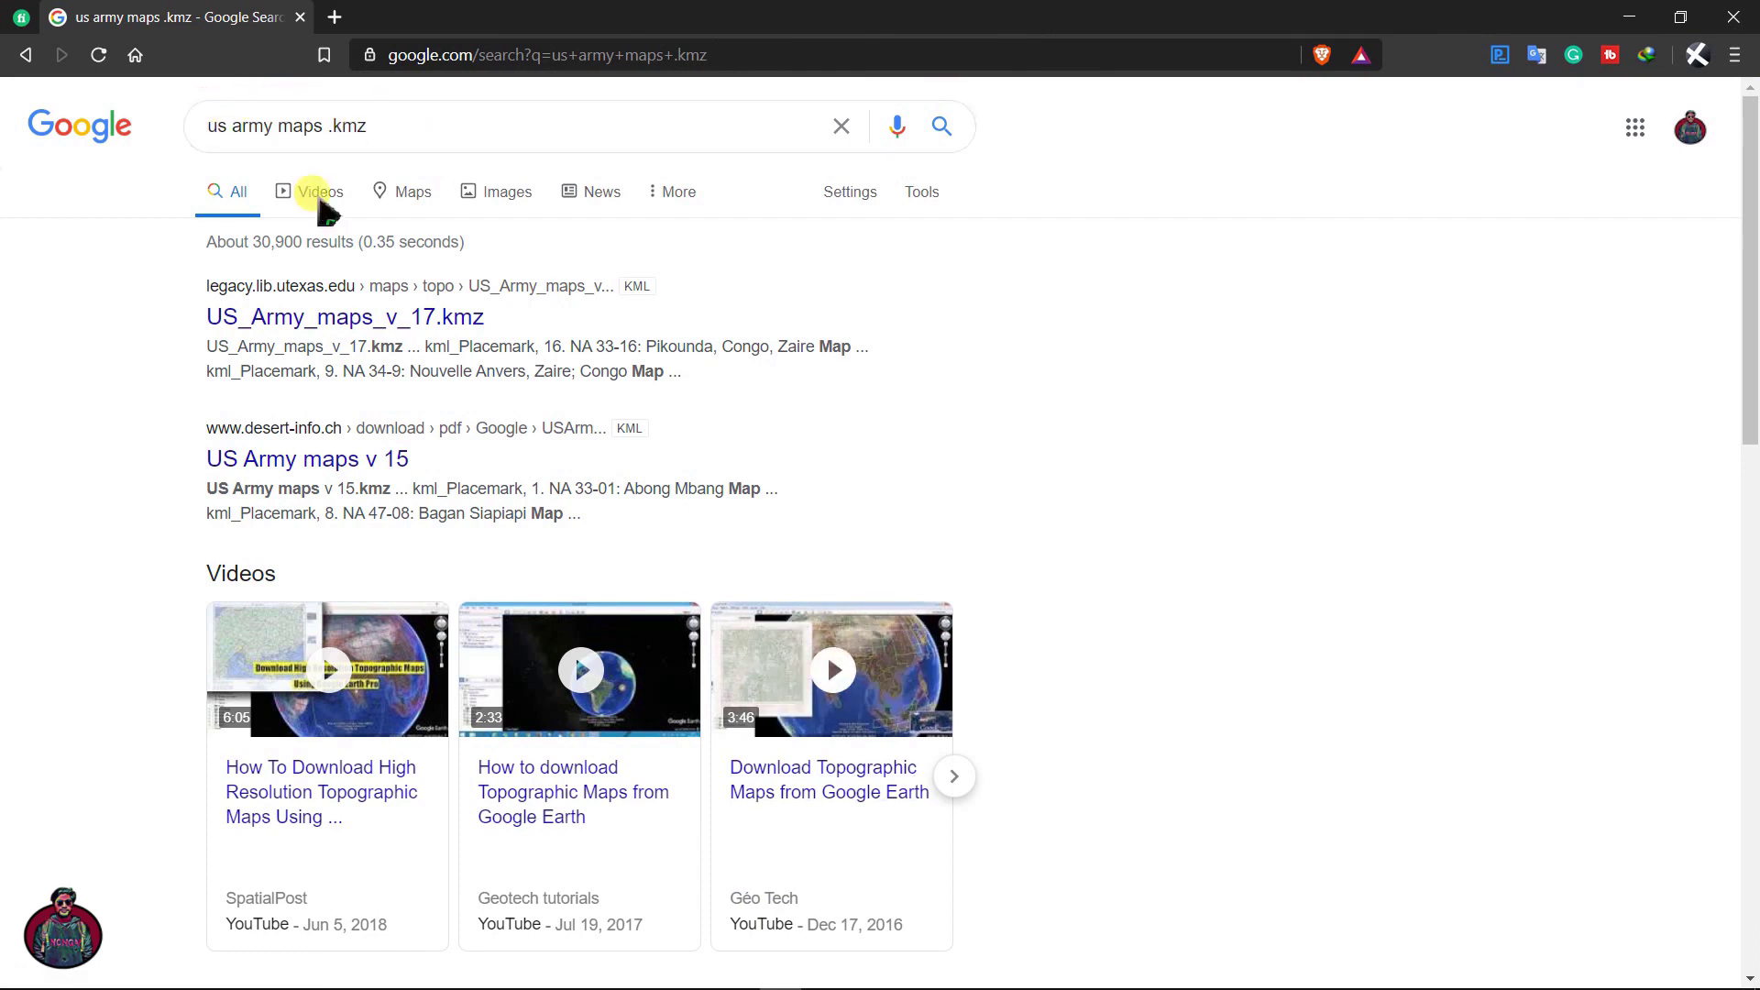
scroll(734, 403, down, 1)
scroll(696, 440, up, 1)
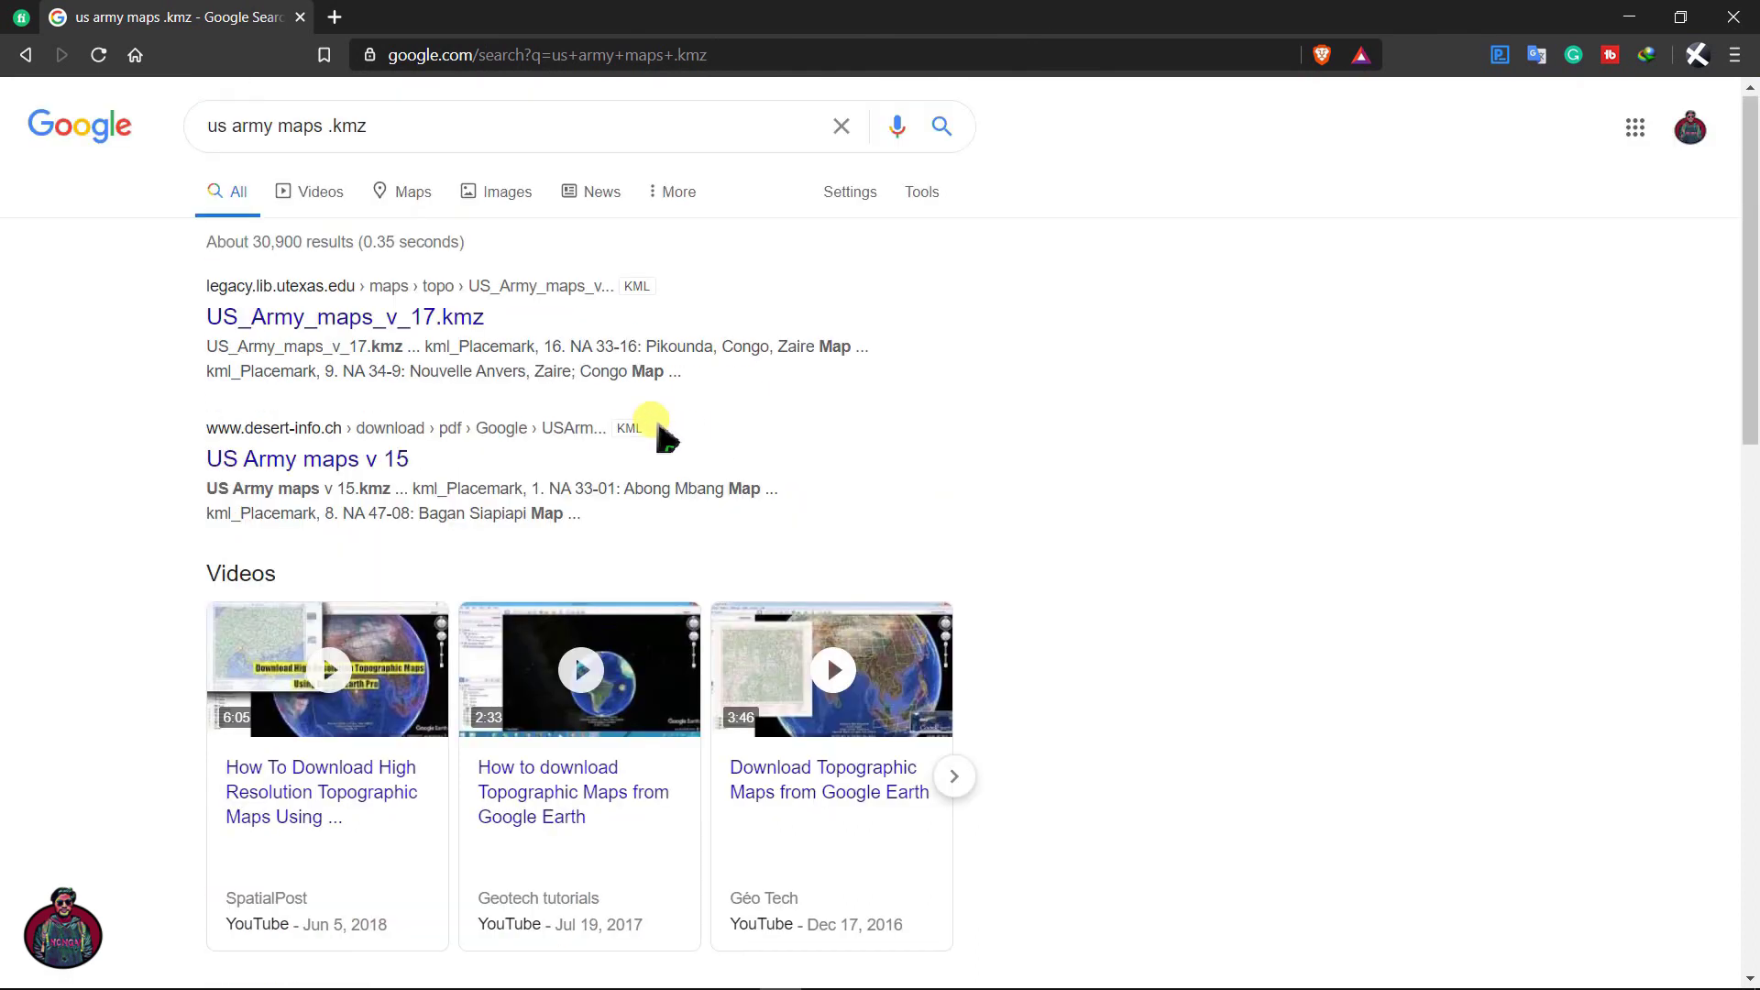
click(318, 325)
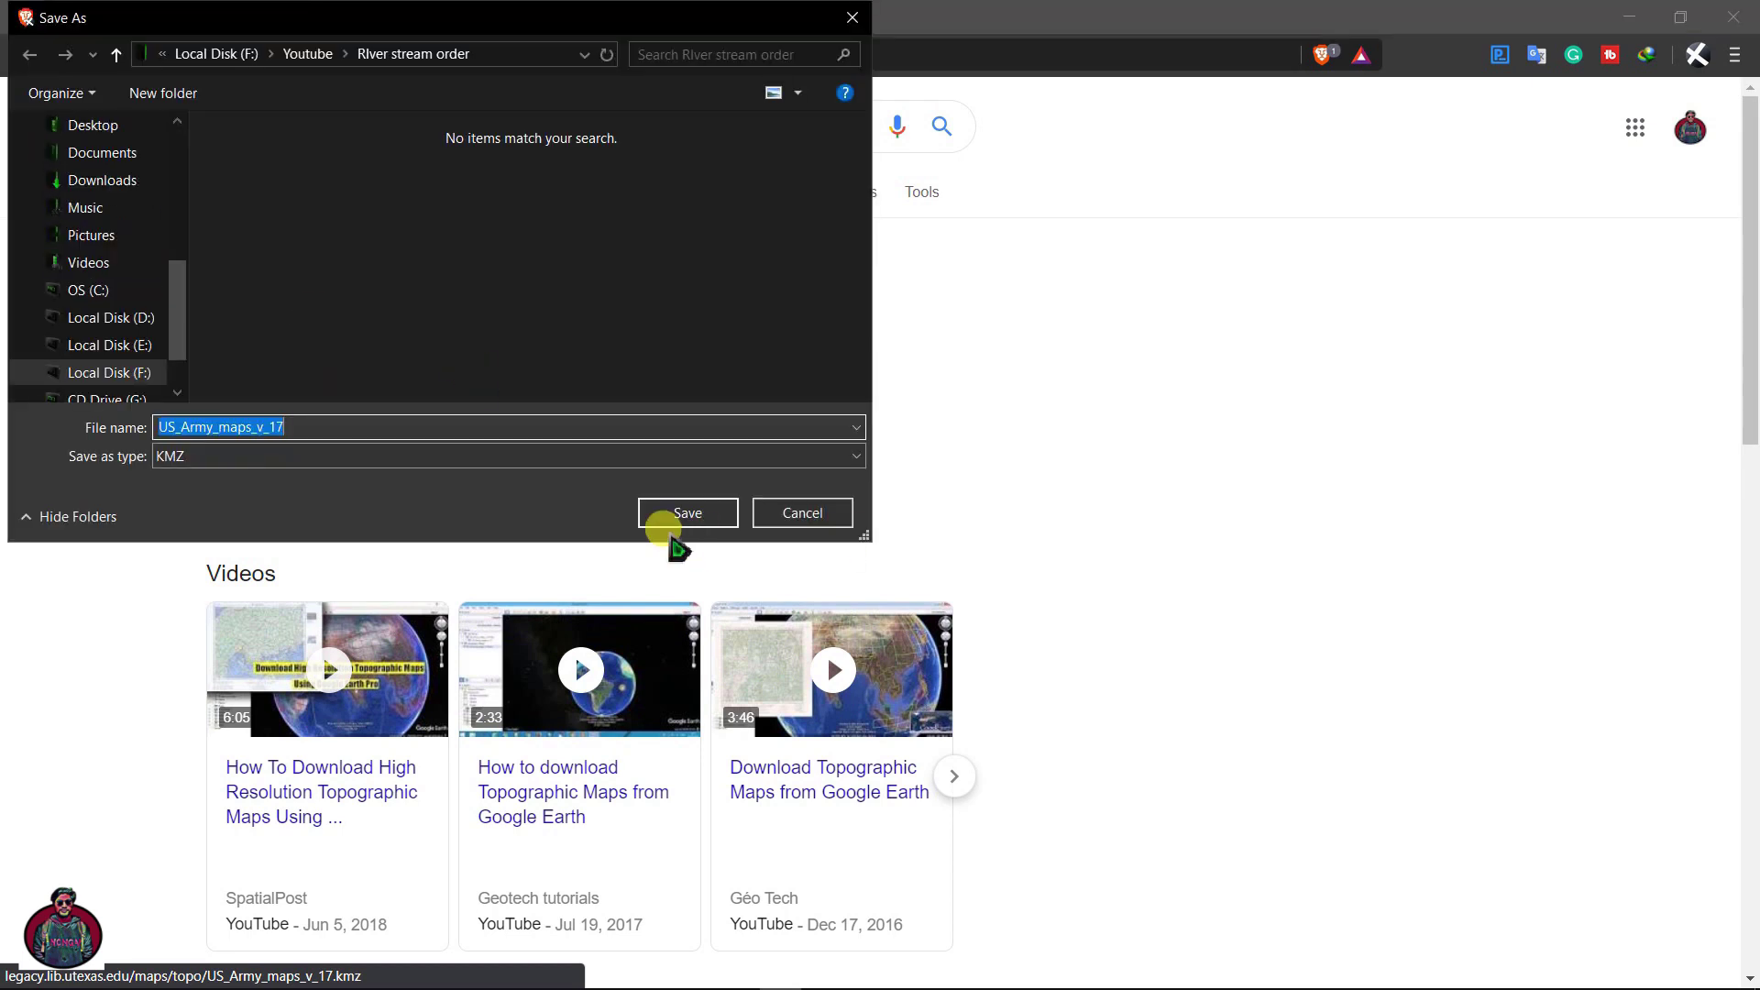
click(686, 514)
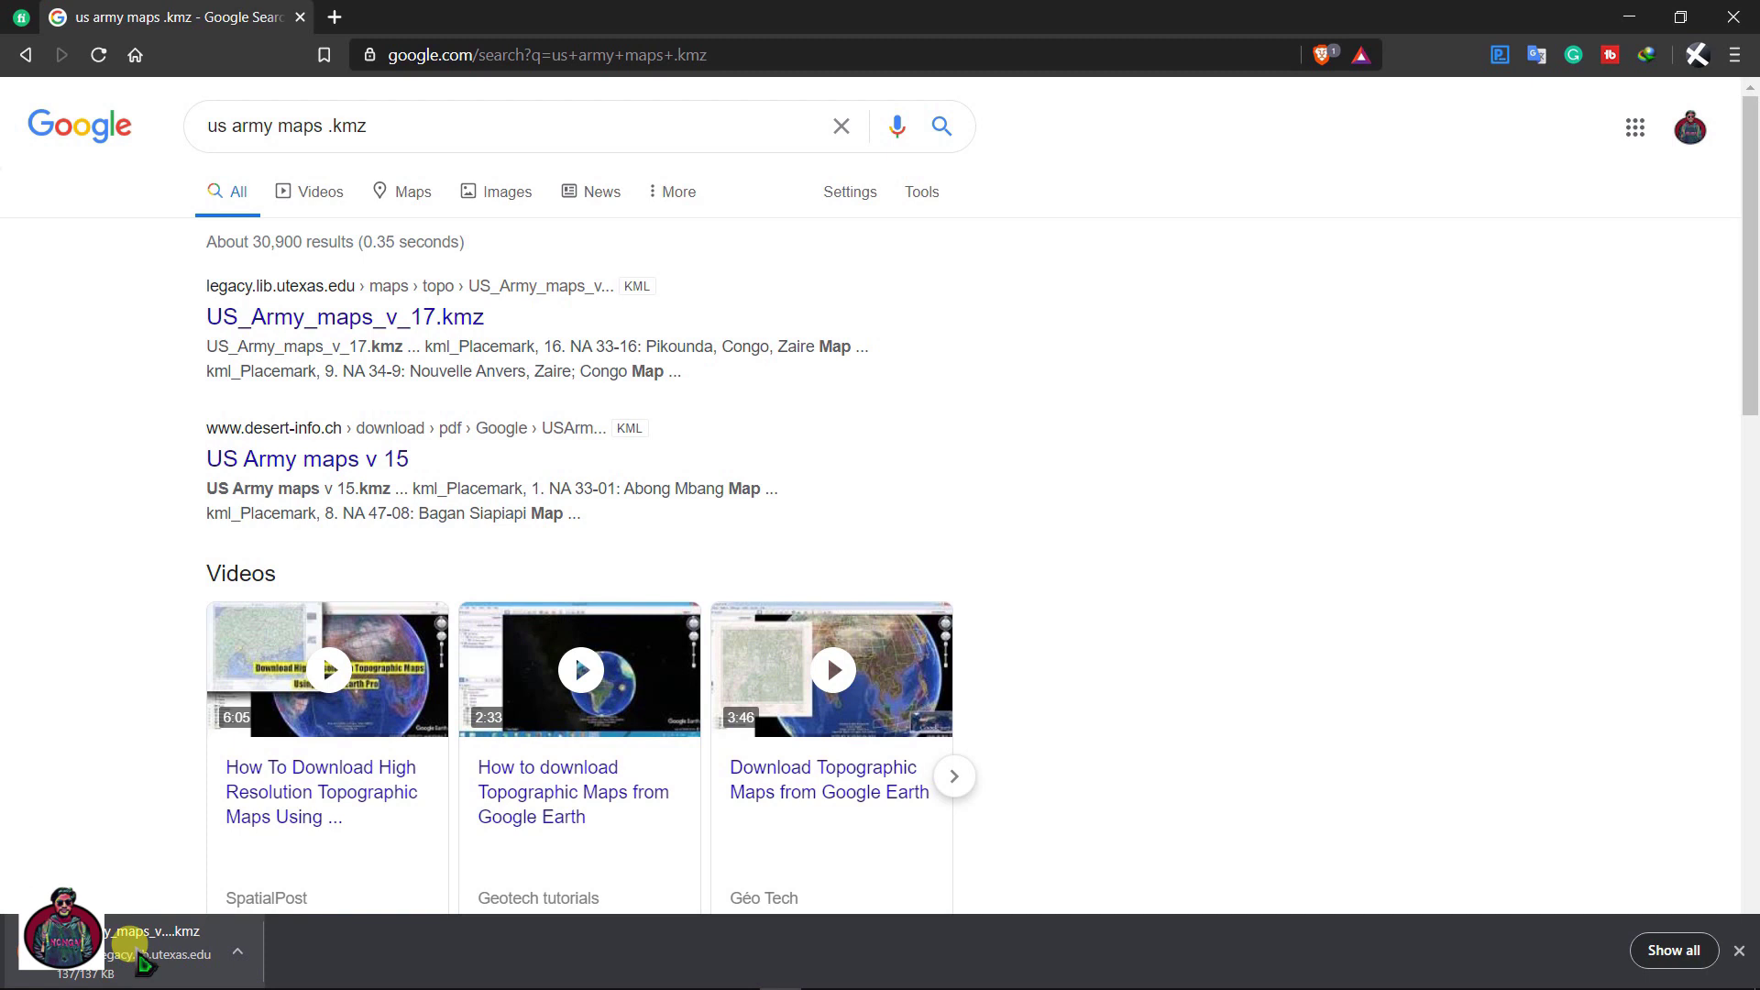
right_click(143, 961)
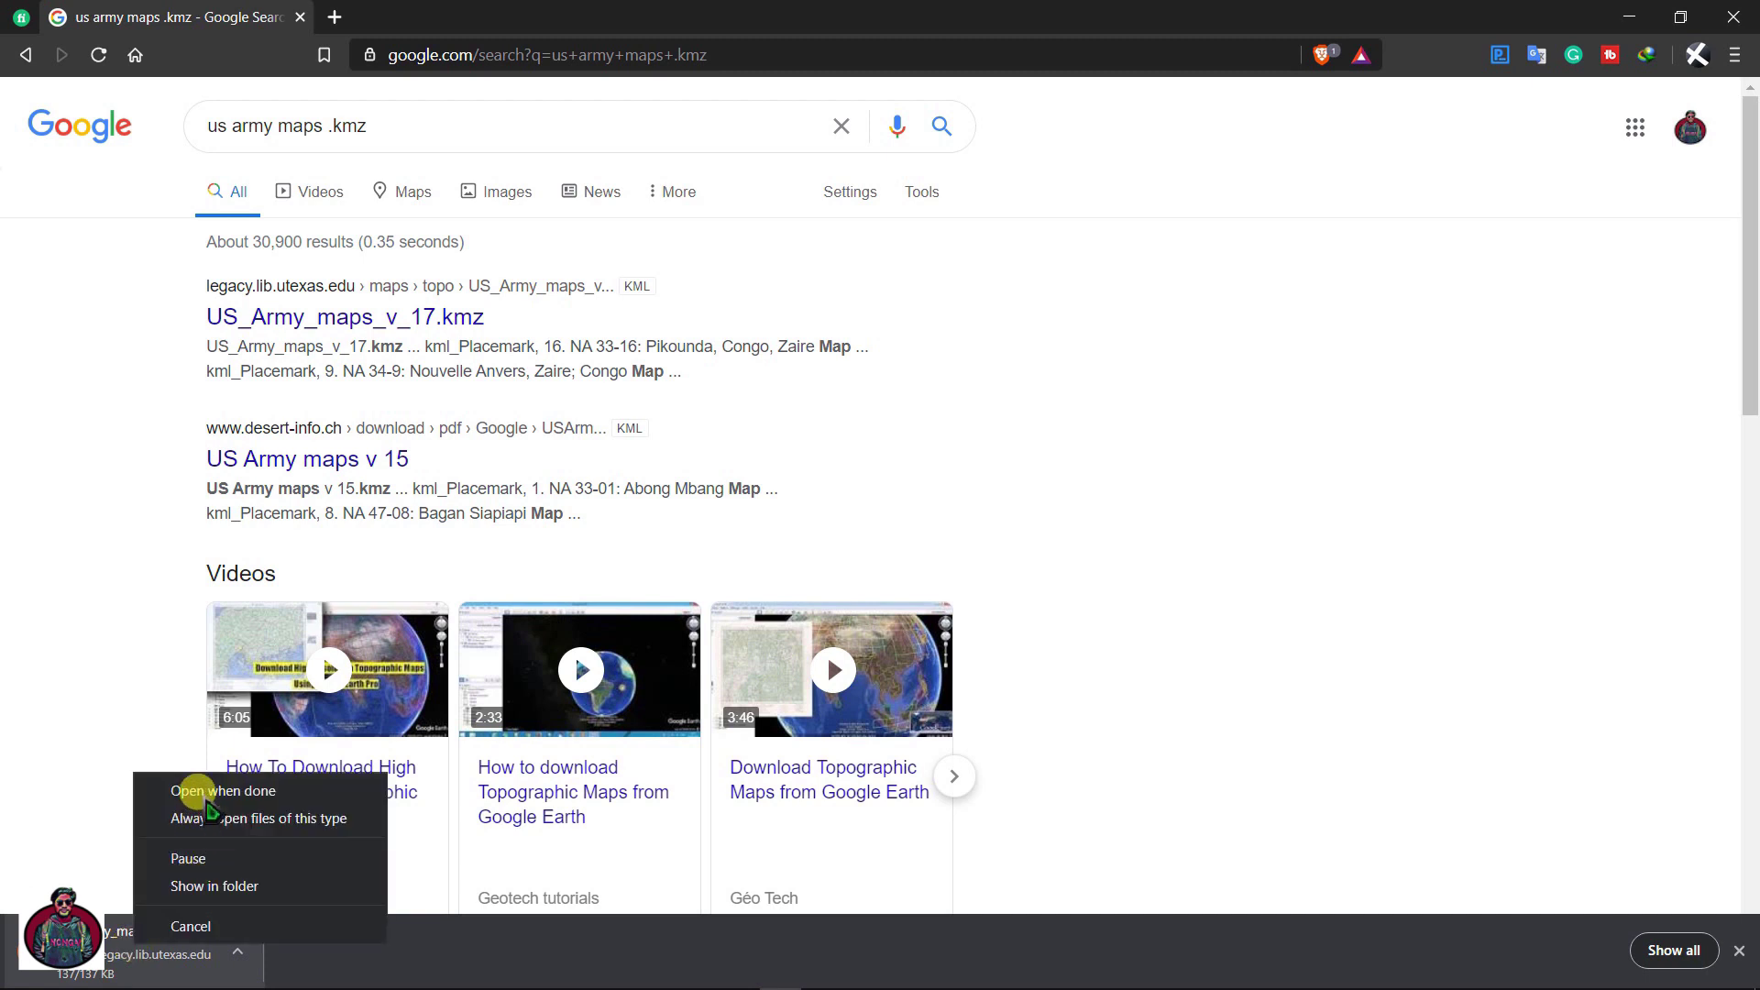
click(207, 798)
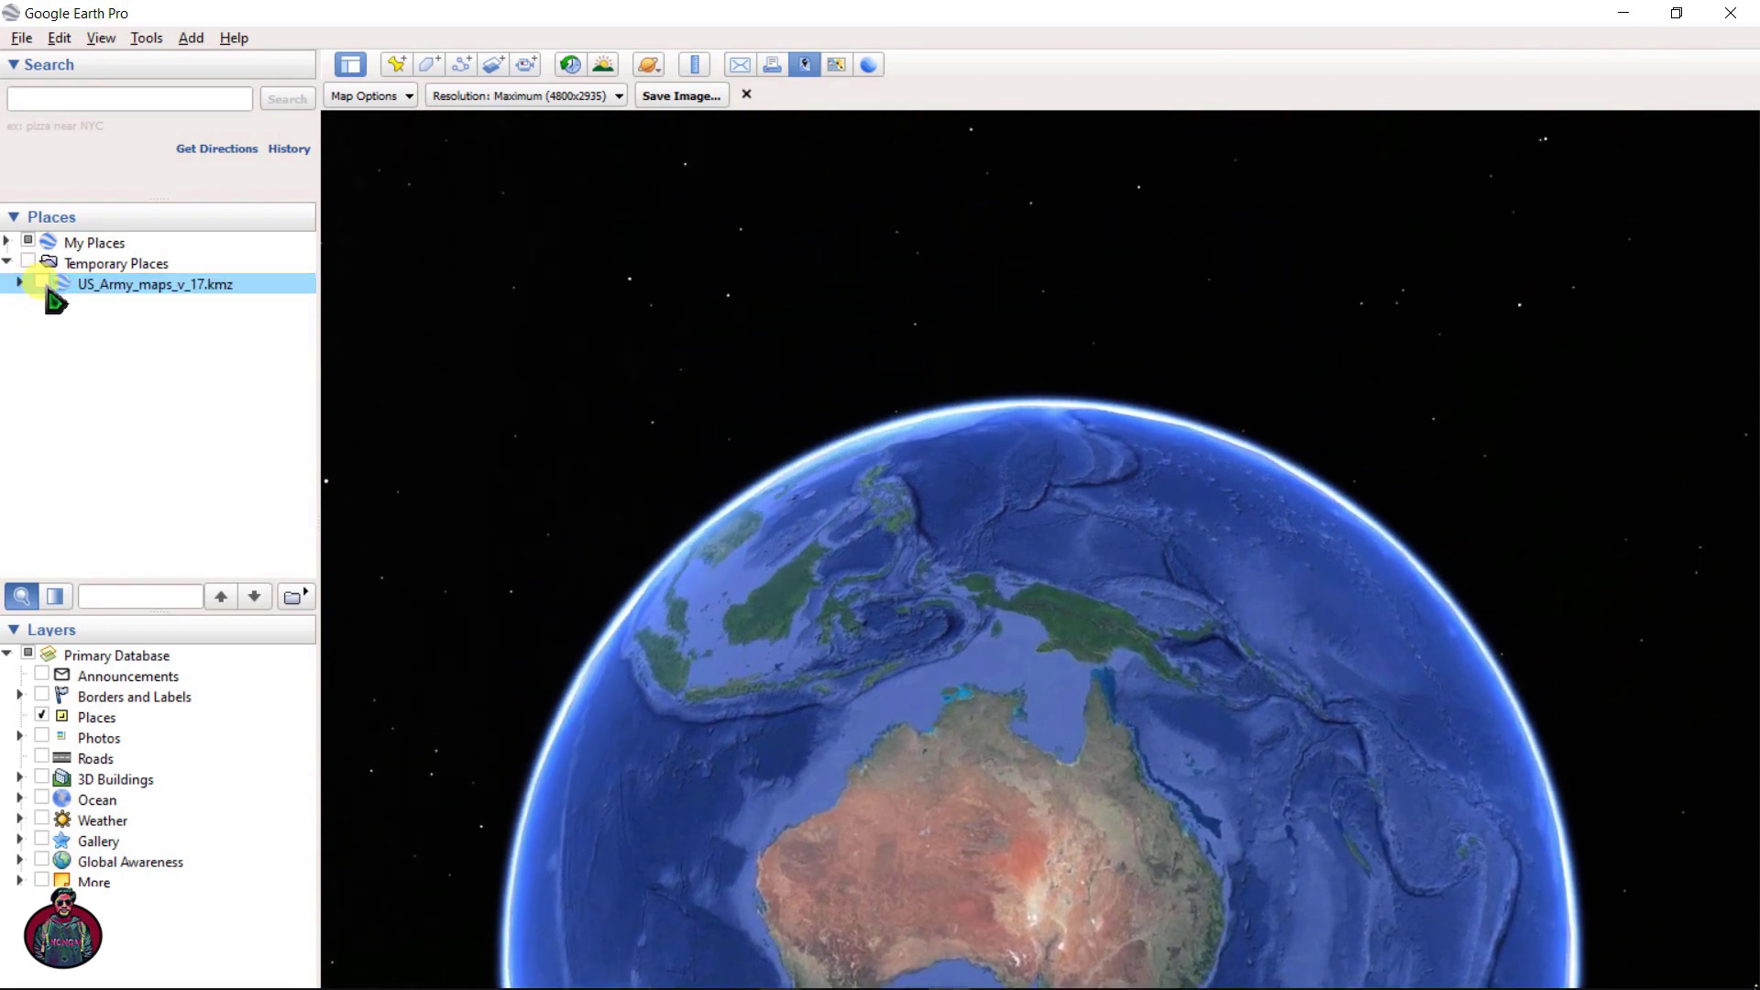
Turn on the US_Army_maps_v_17.kmz sheet overlay and rotate the globe toward Asia
click(42, 282)
drag(798, 641, 1104, 774)
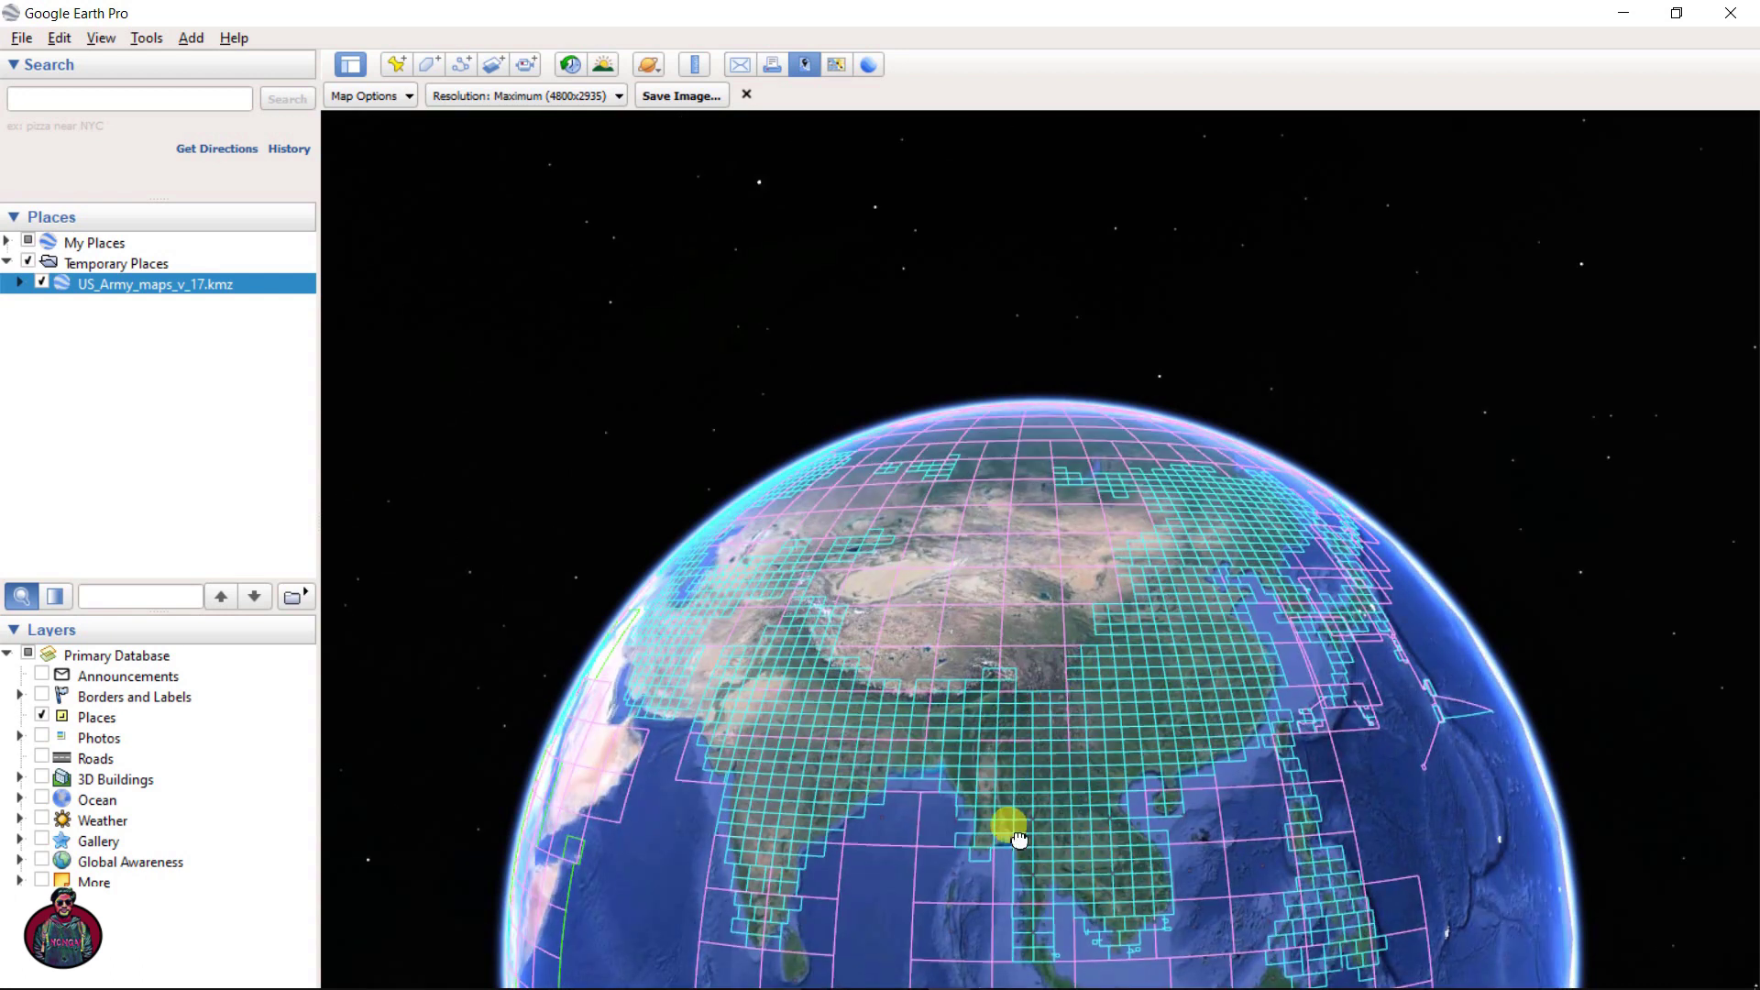
drag(1009, 829, 954, 707)
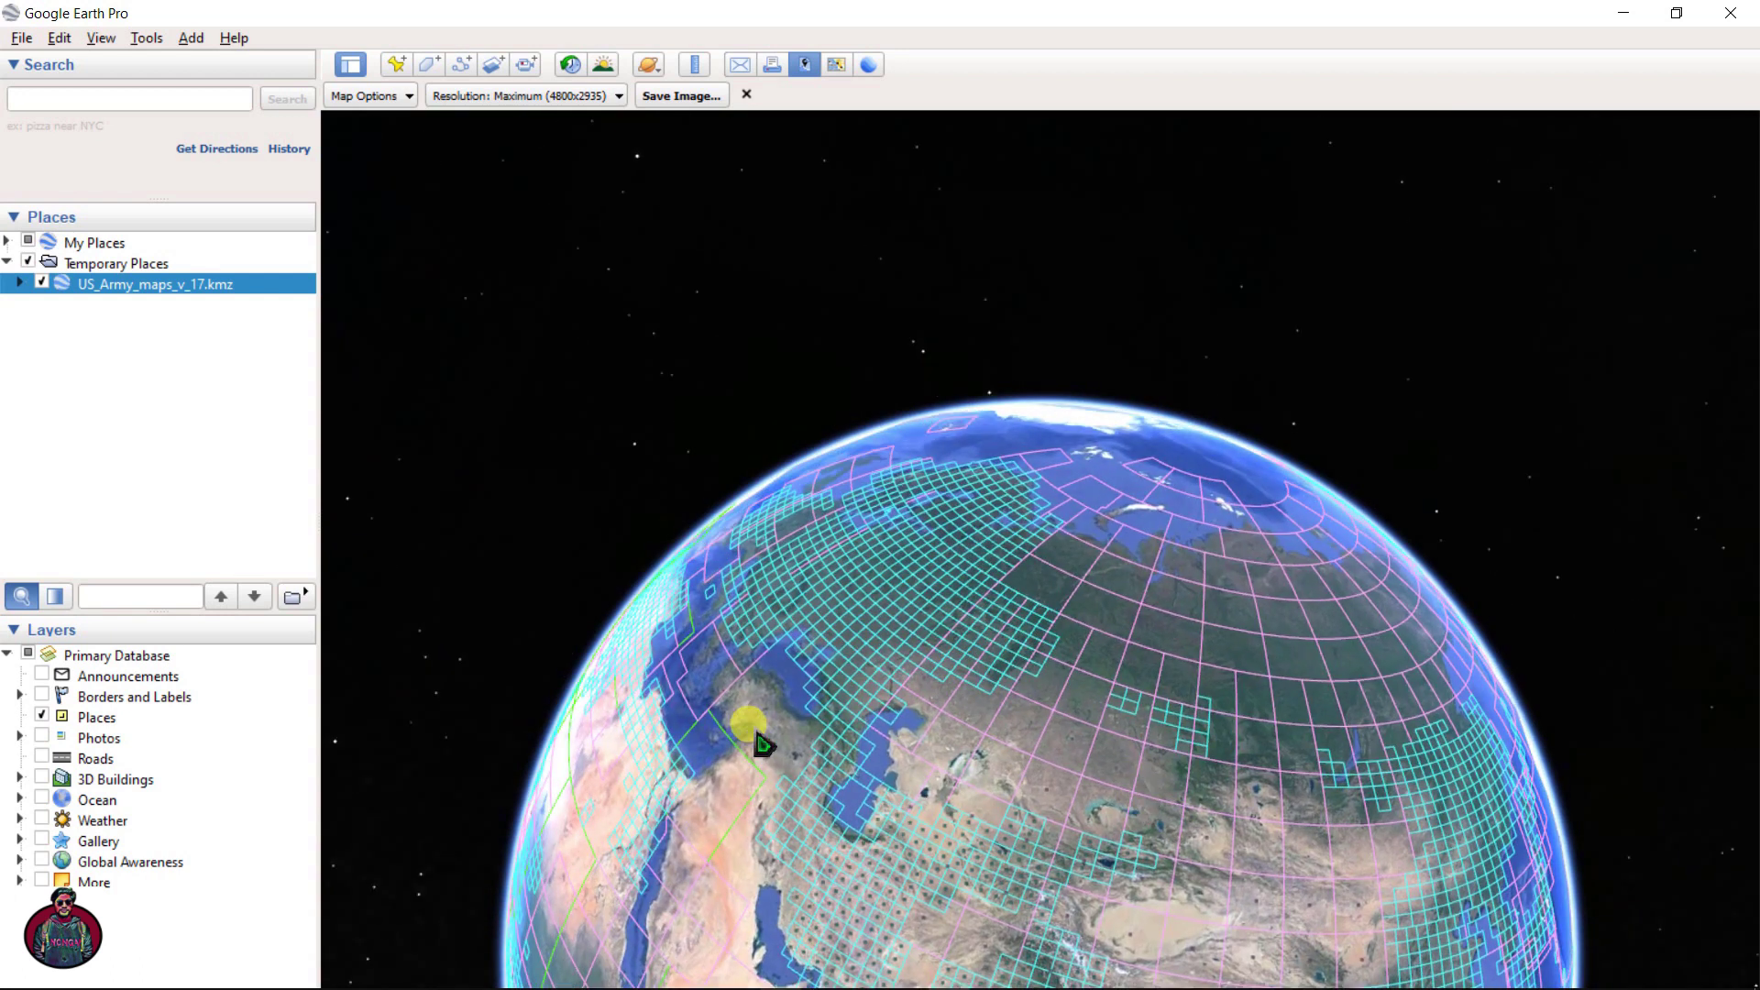
drag(803, 752, 1030, 676)
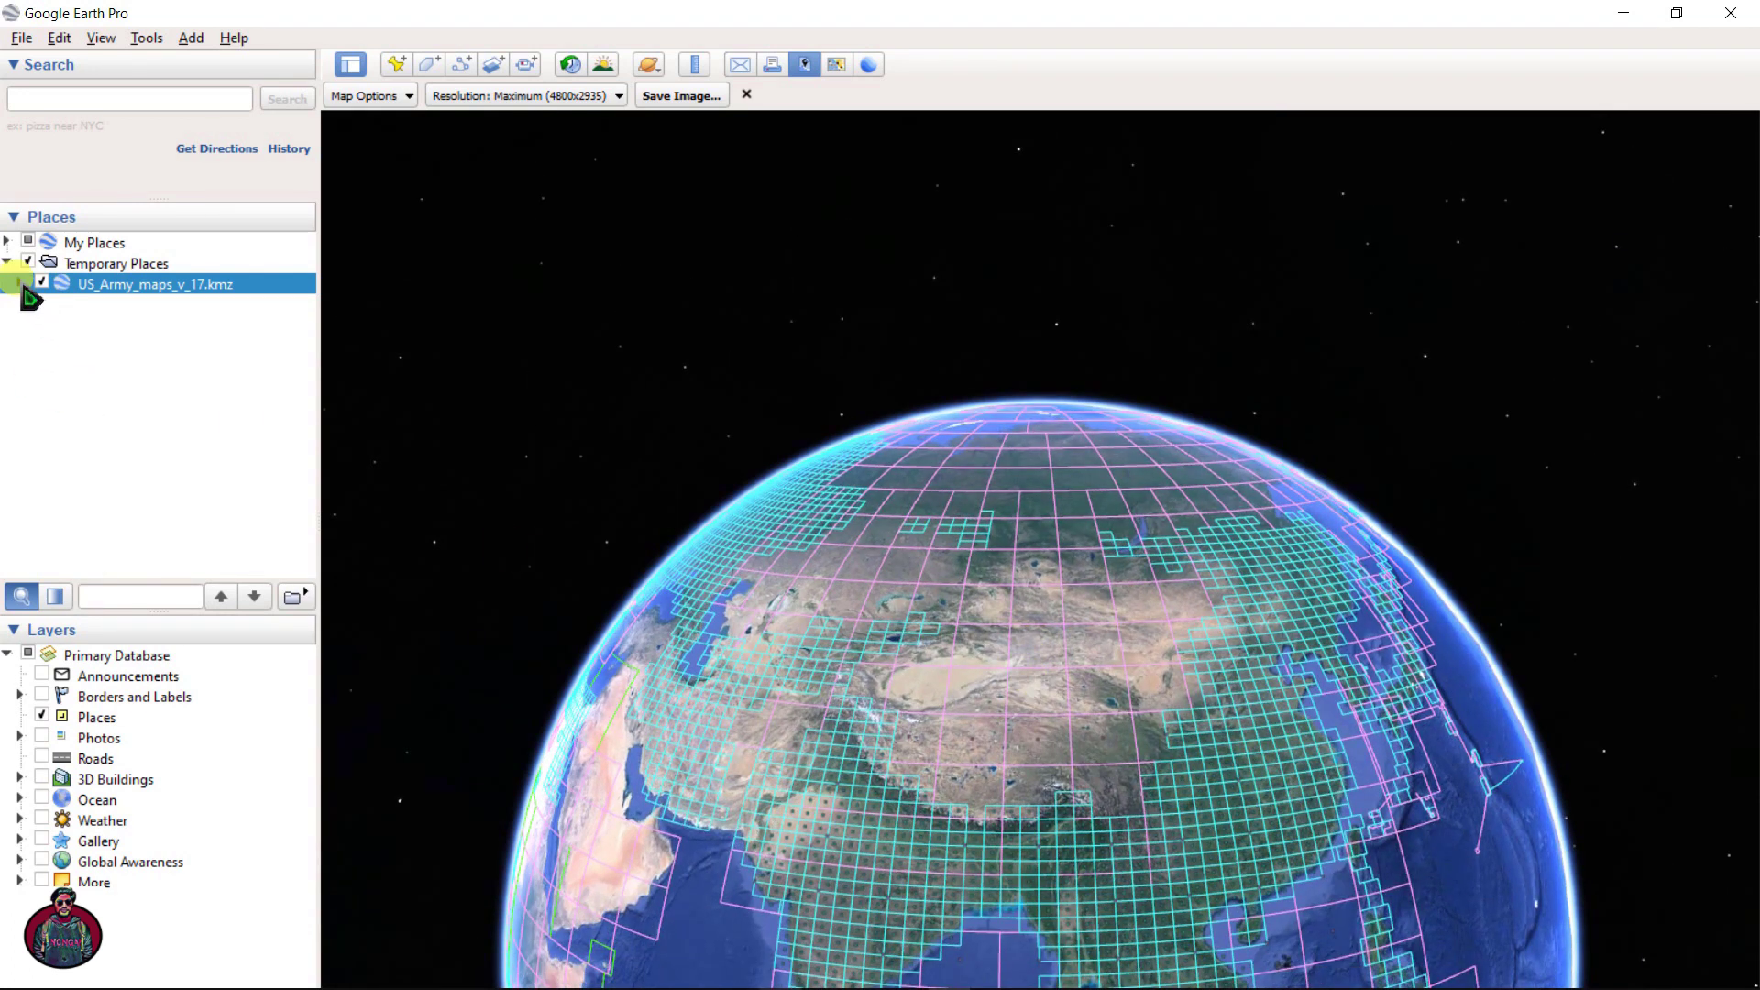
Expand the kmz and its folder, then open the 1:250,000 World folder's properties
click(20, 283)
click(34, 304)
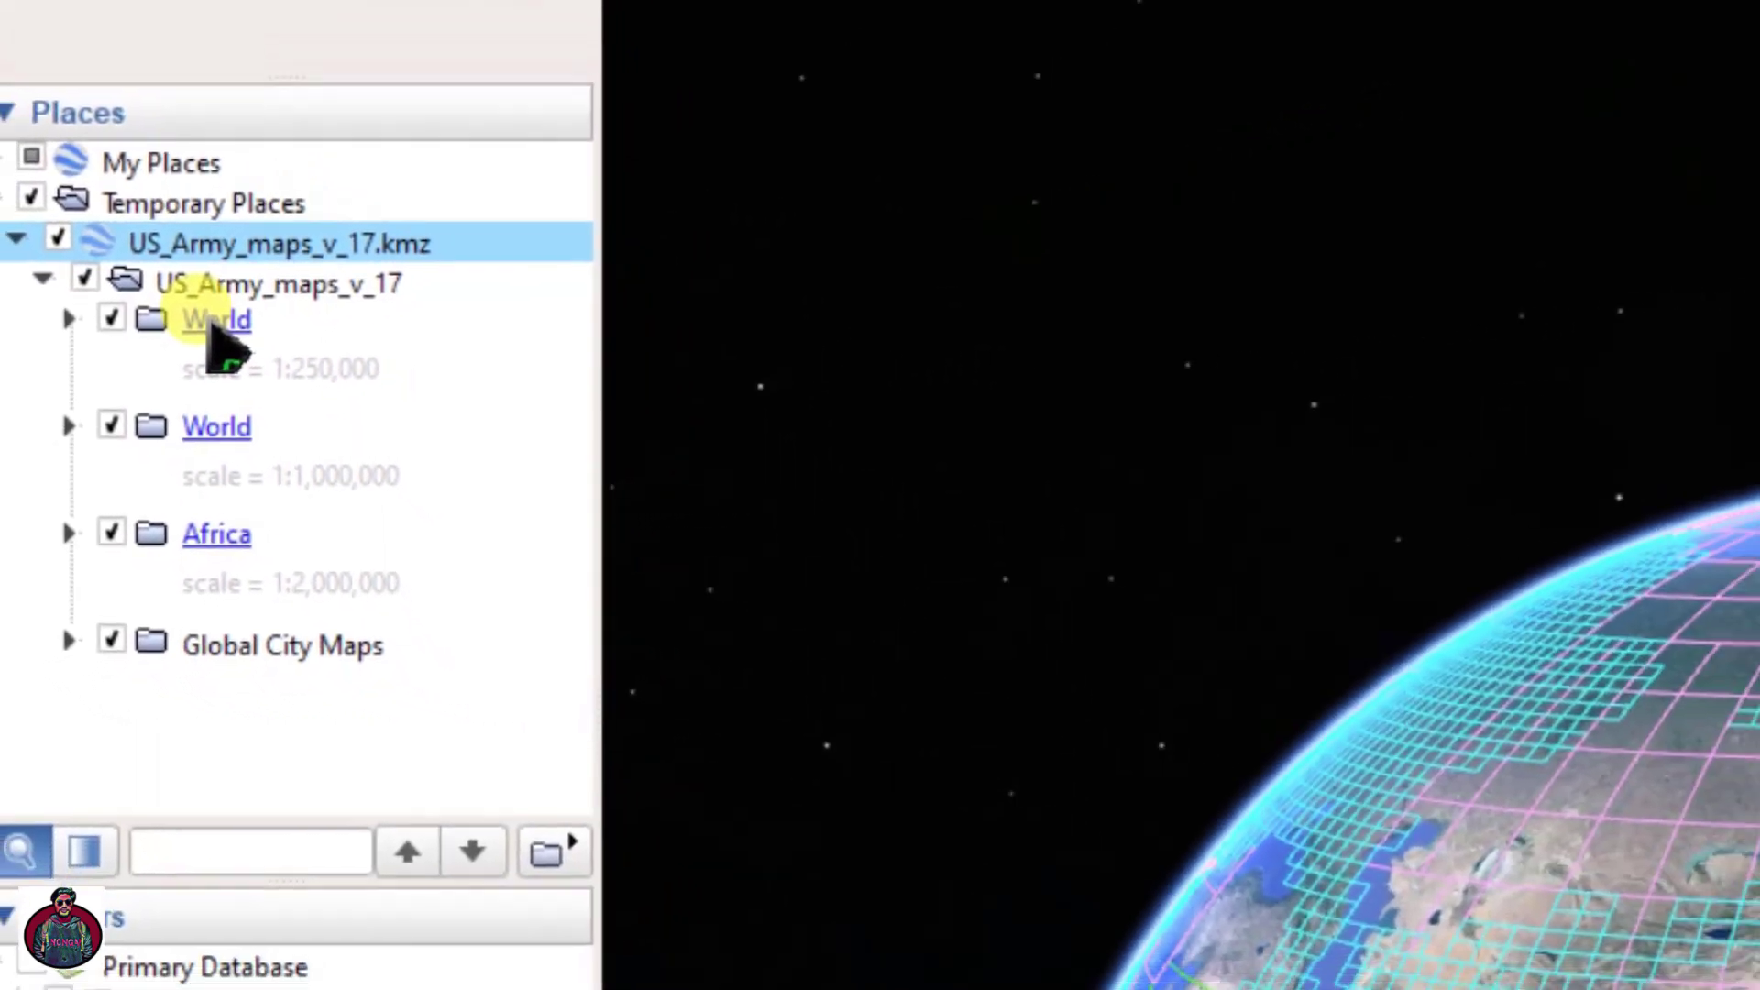
right_click(222, 336)
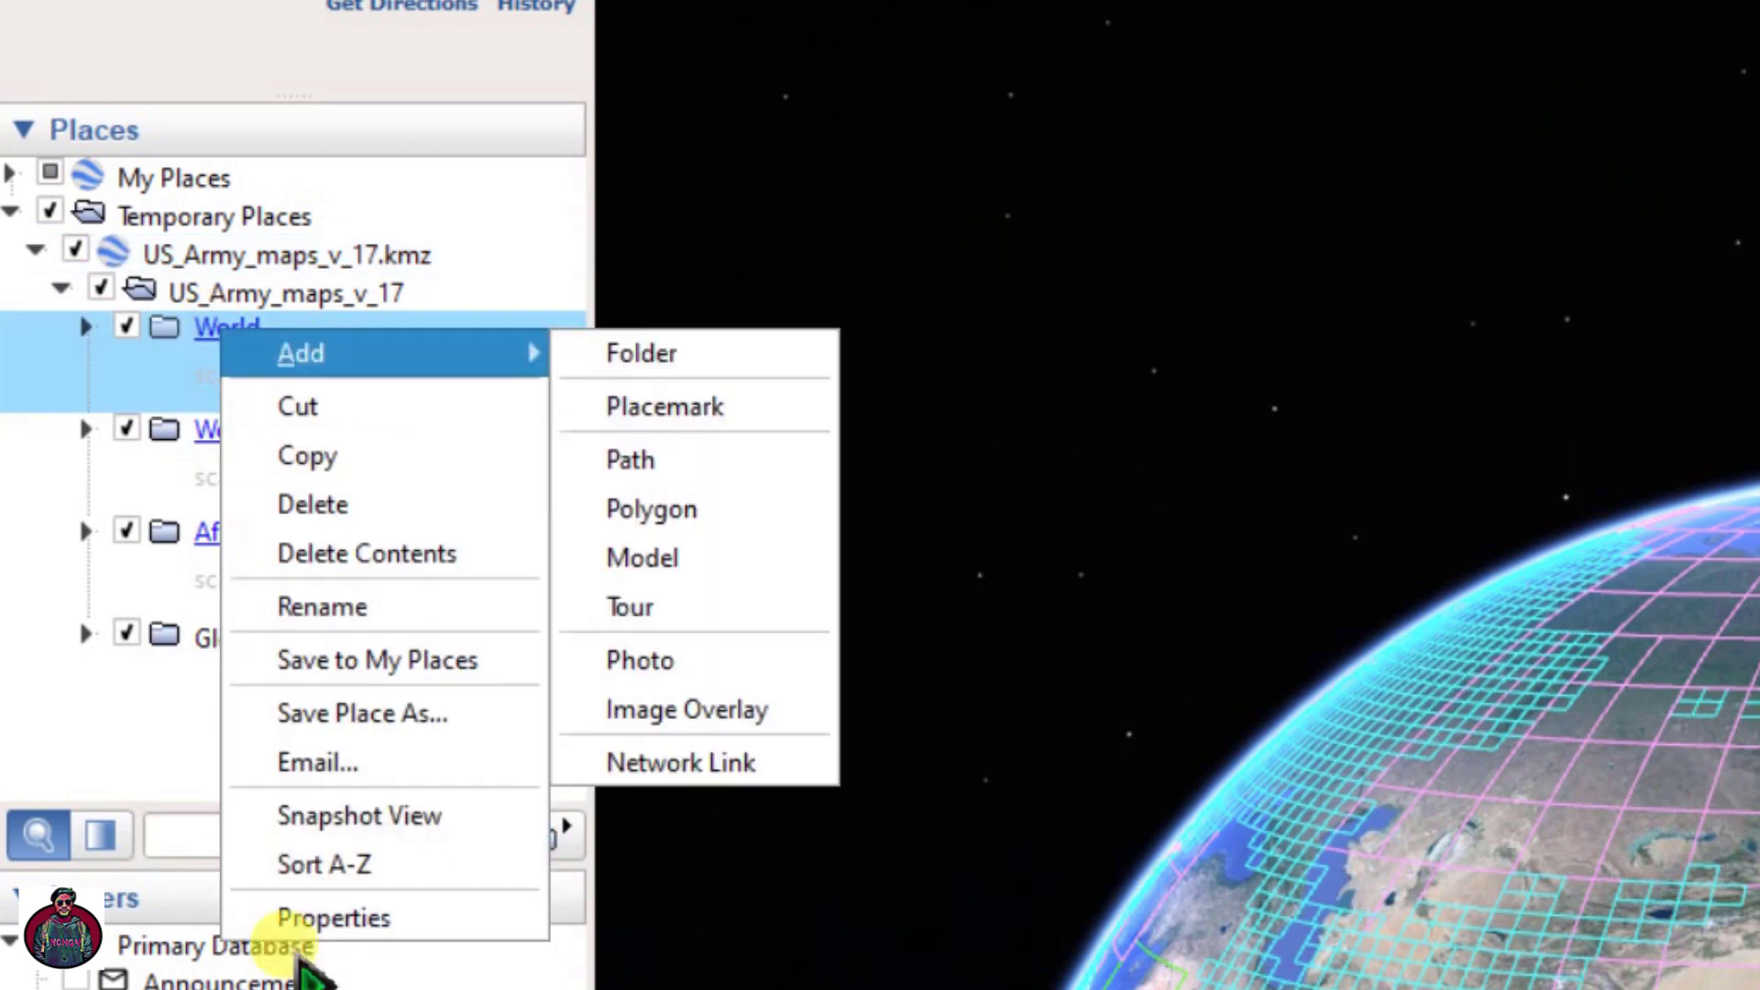
click(308, 919)
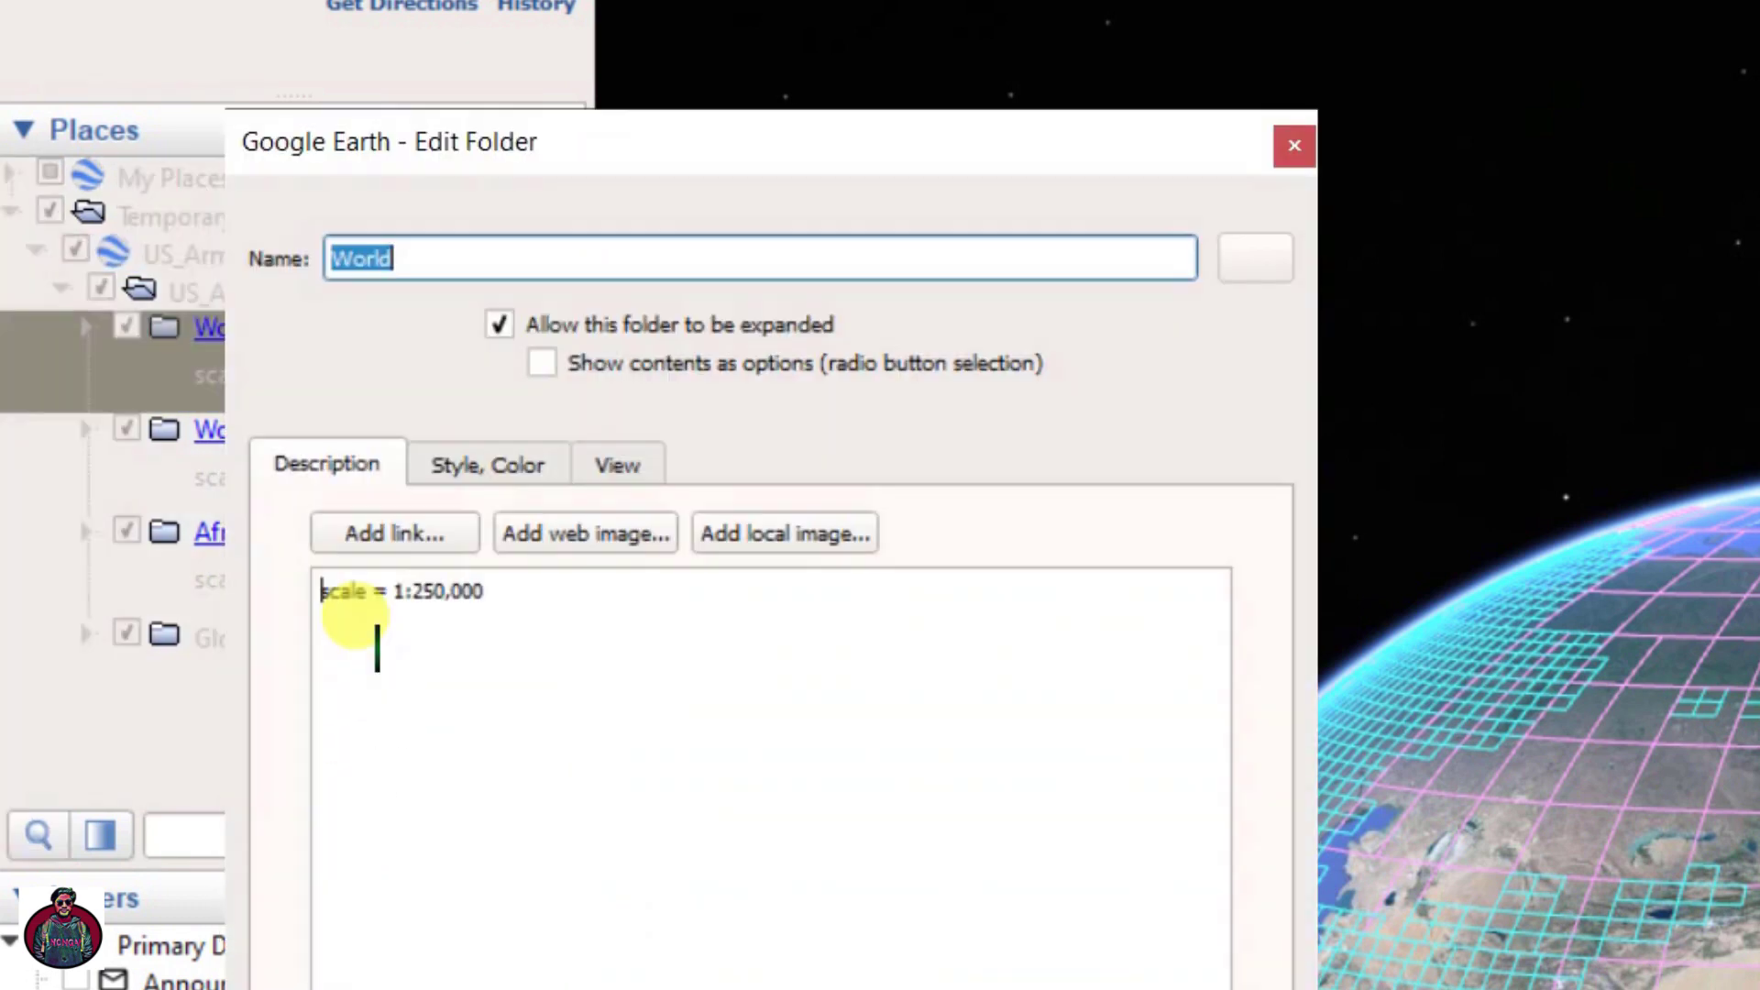
Give the 1:250,000 World folder a shared style with red (#ff0000) grid lines
click(468, 468)
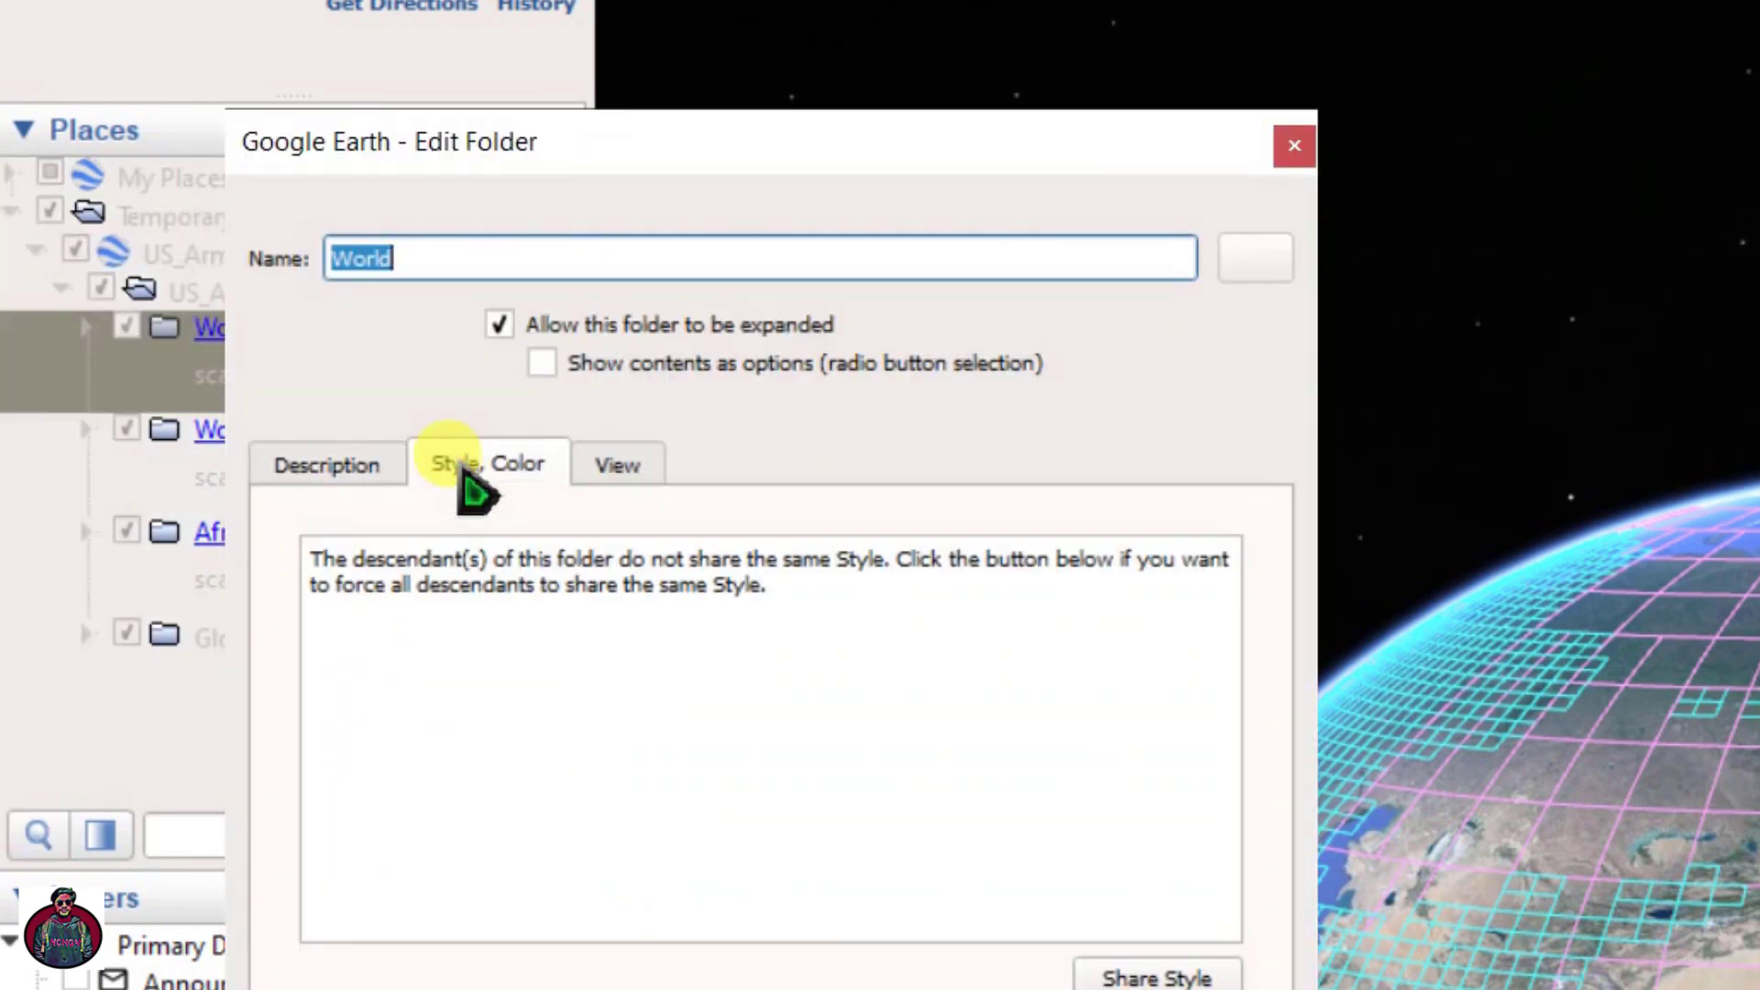
click(1178, 976)
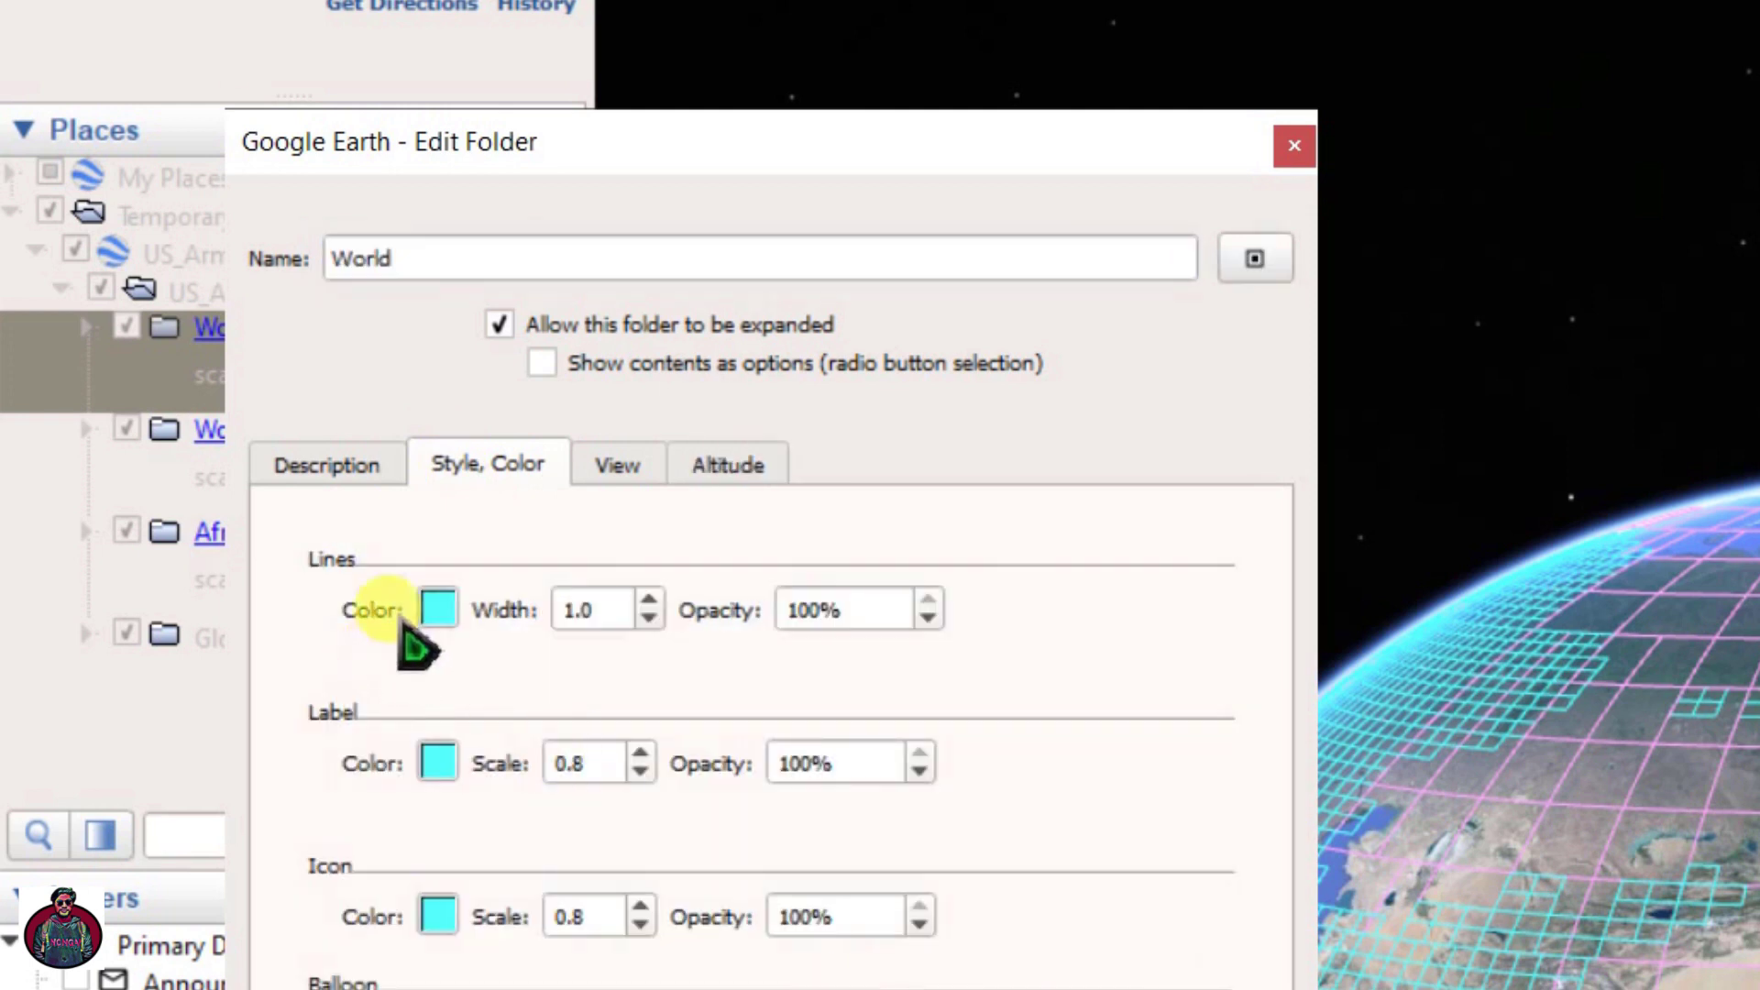
click(438, 610)
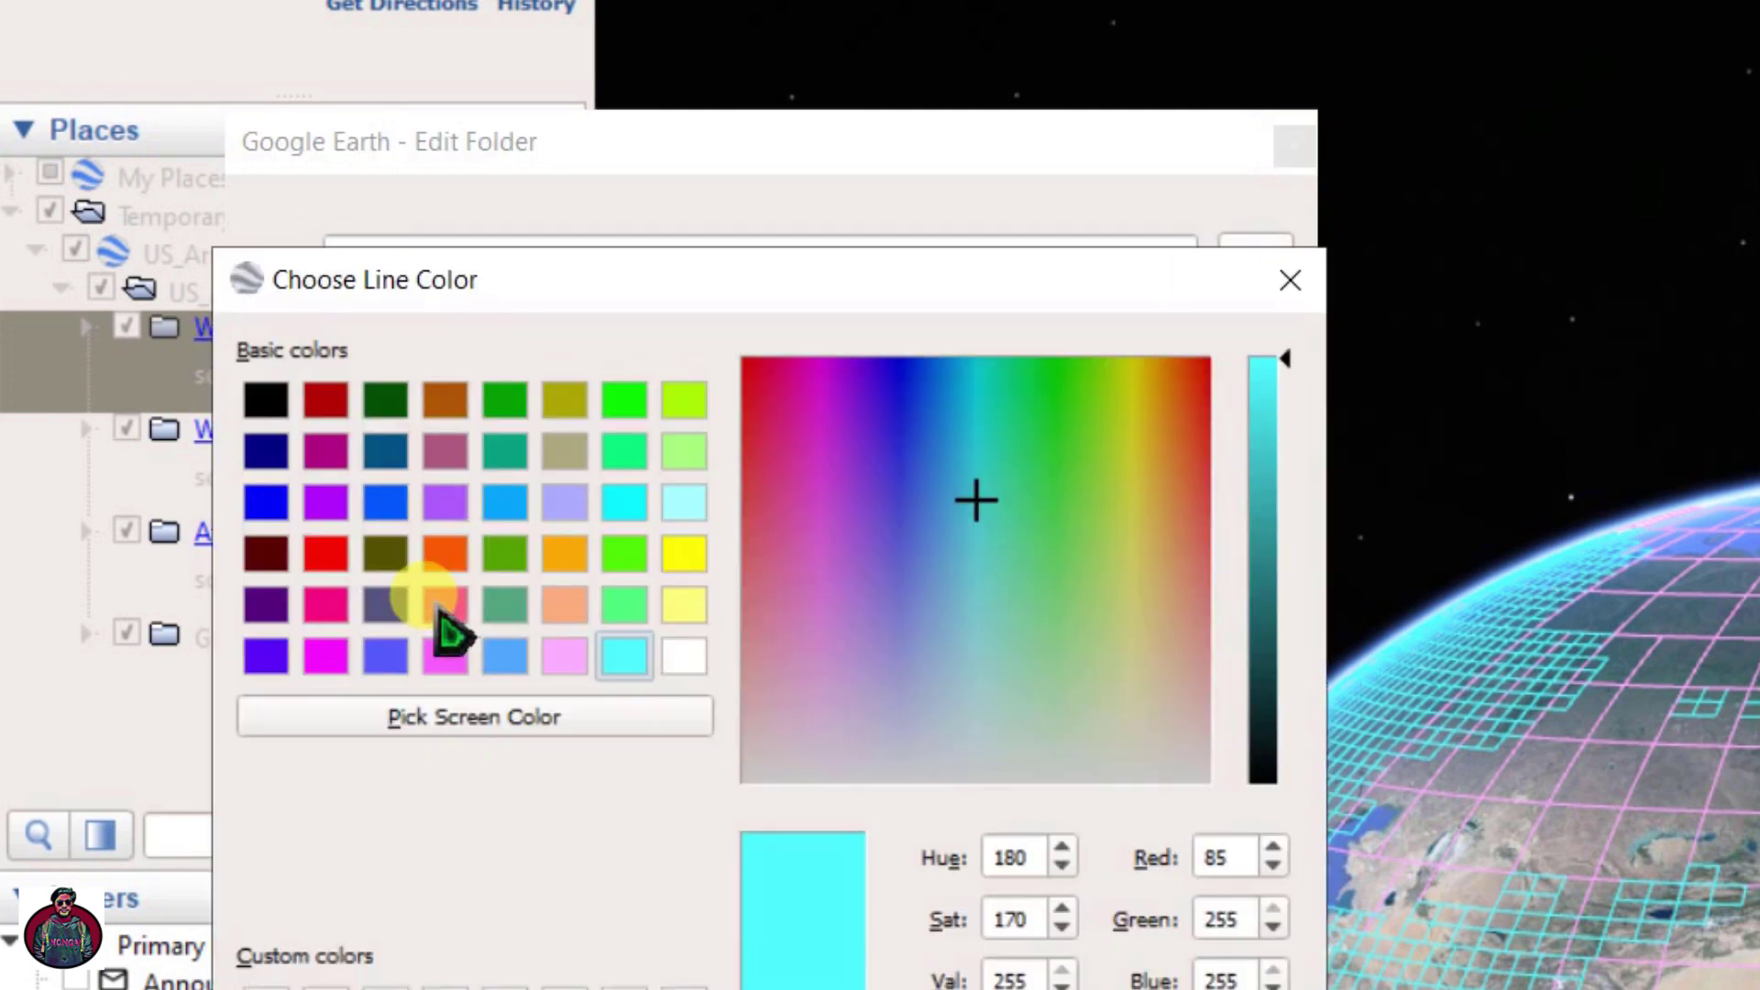
click(340, 564)
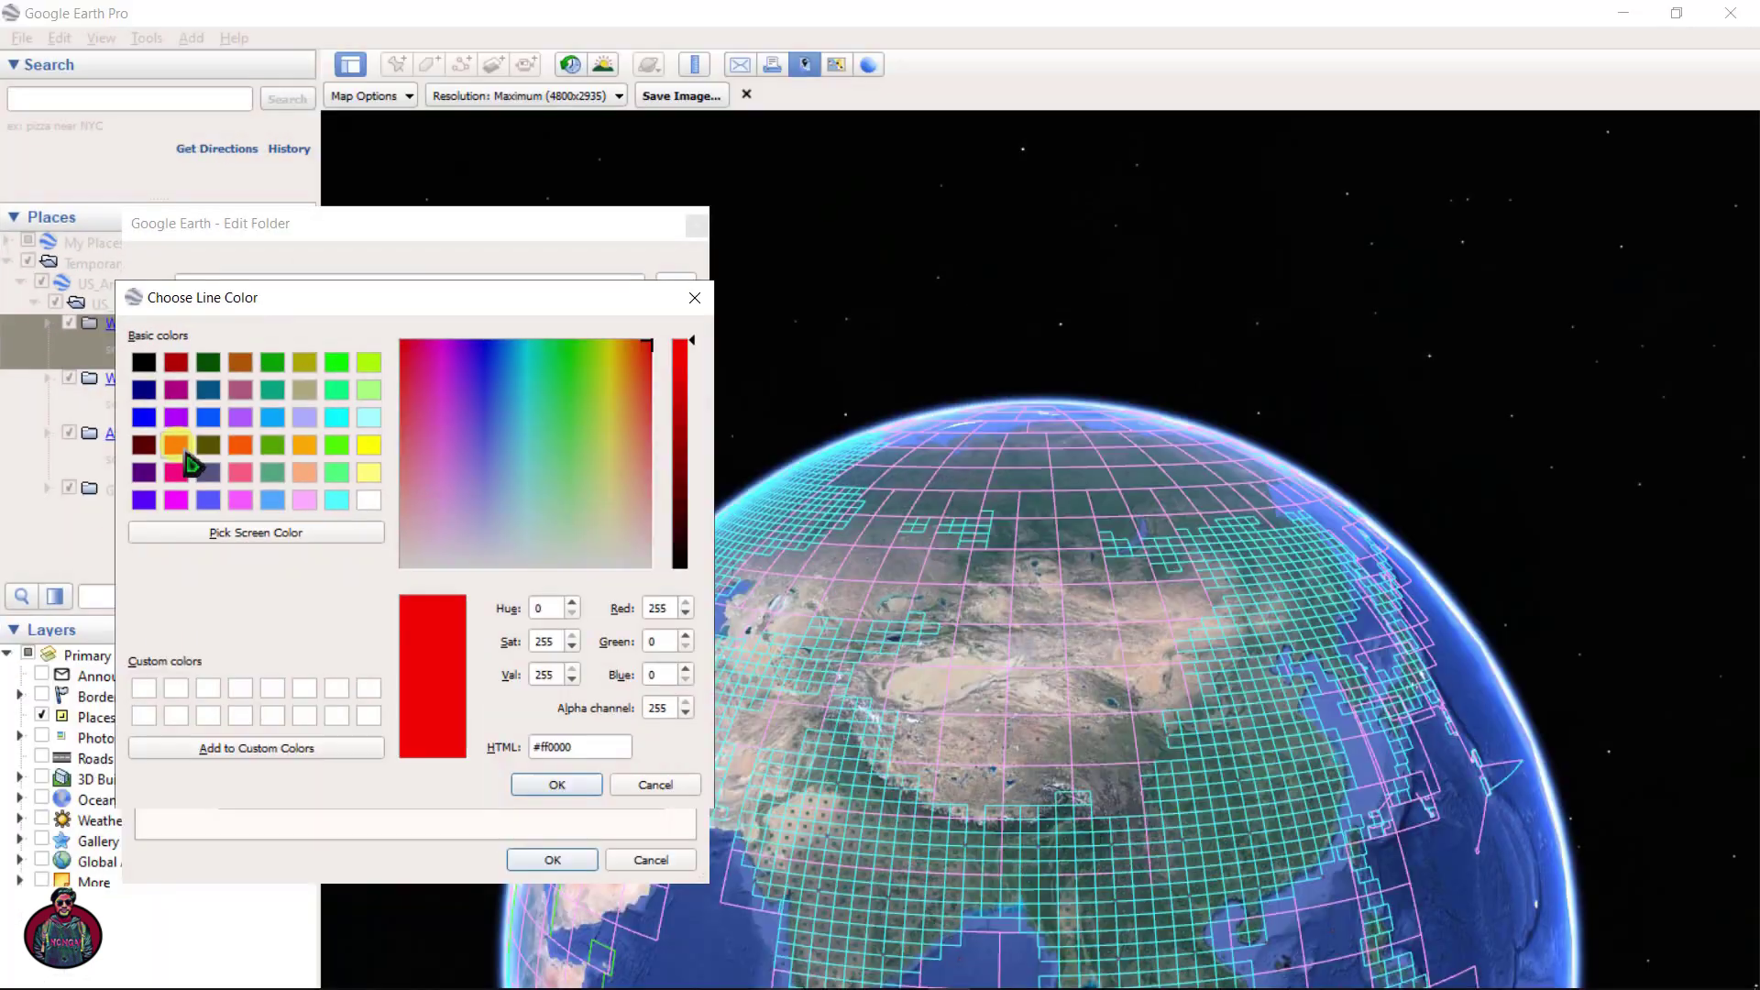
click(551, 786)
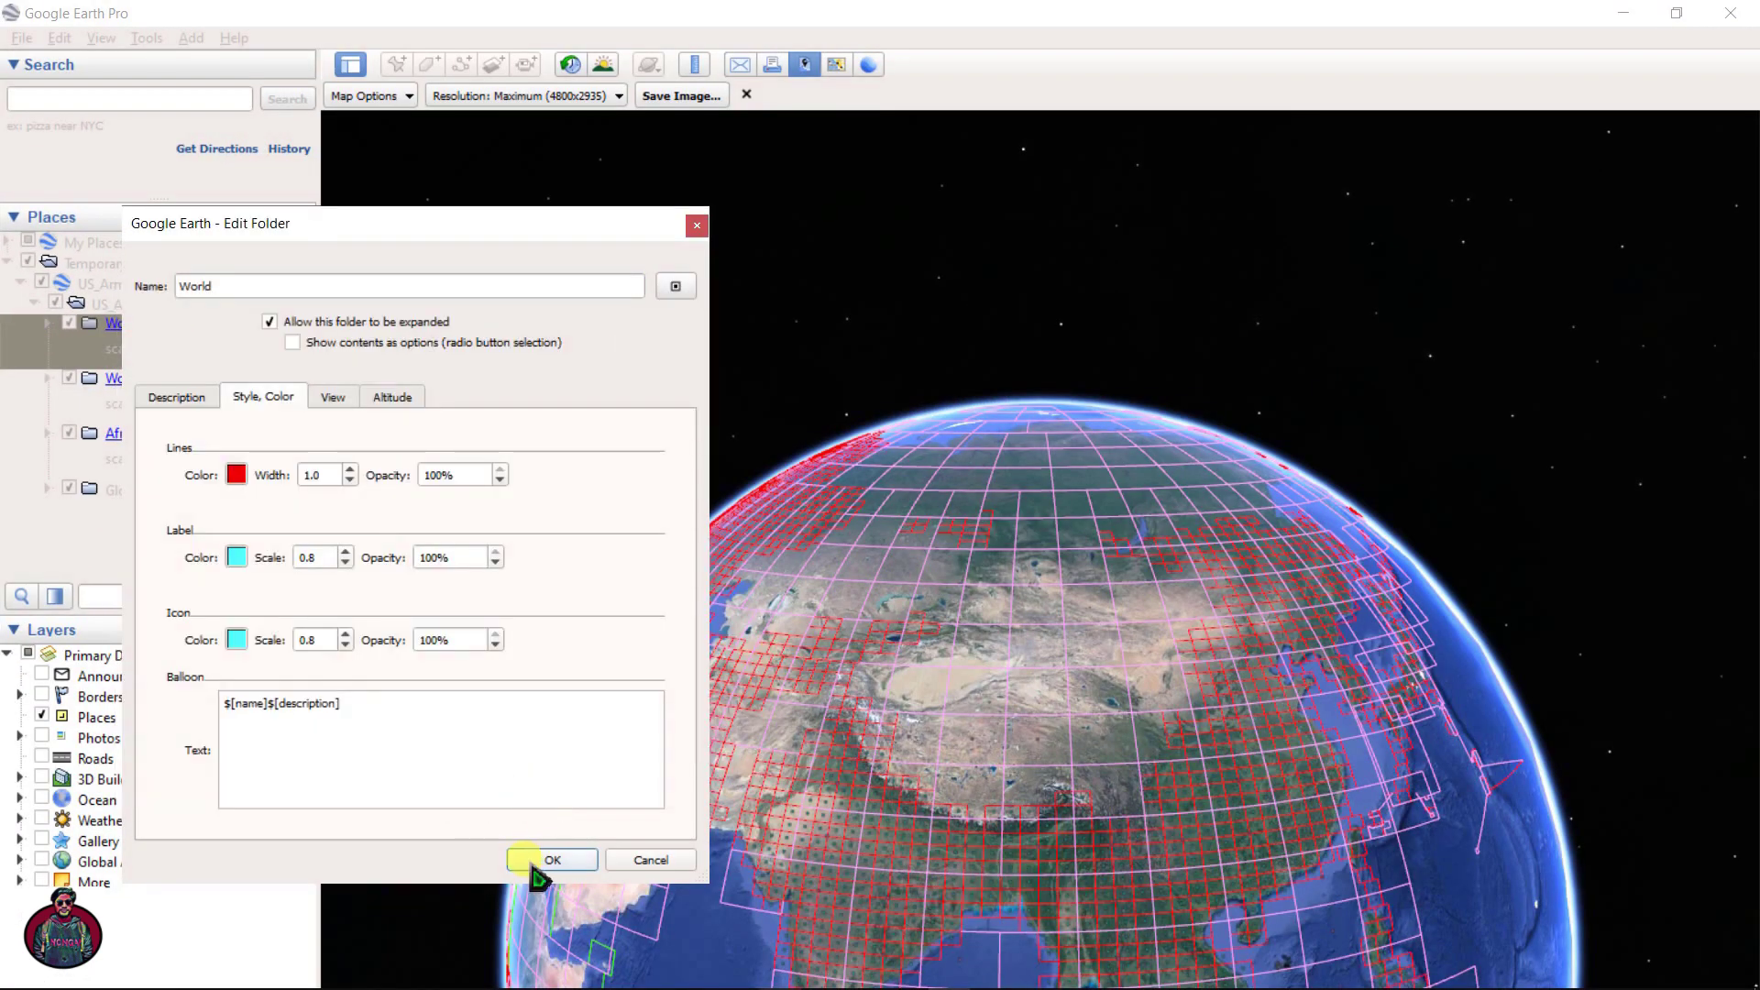
click(532, 862)
drag(954, 785, 911, 788)
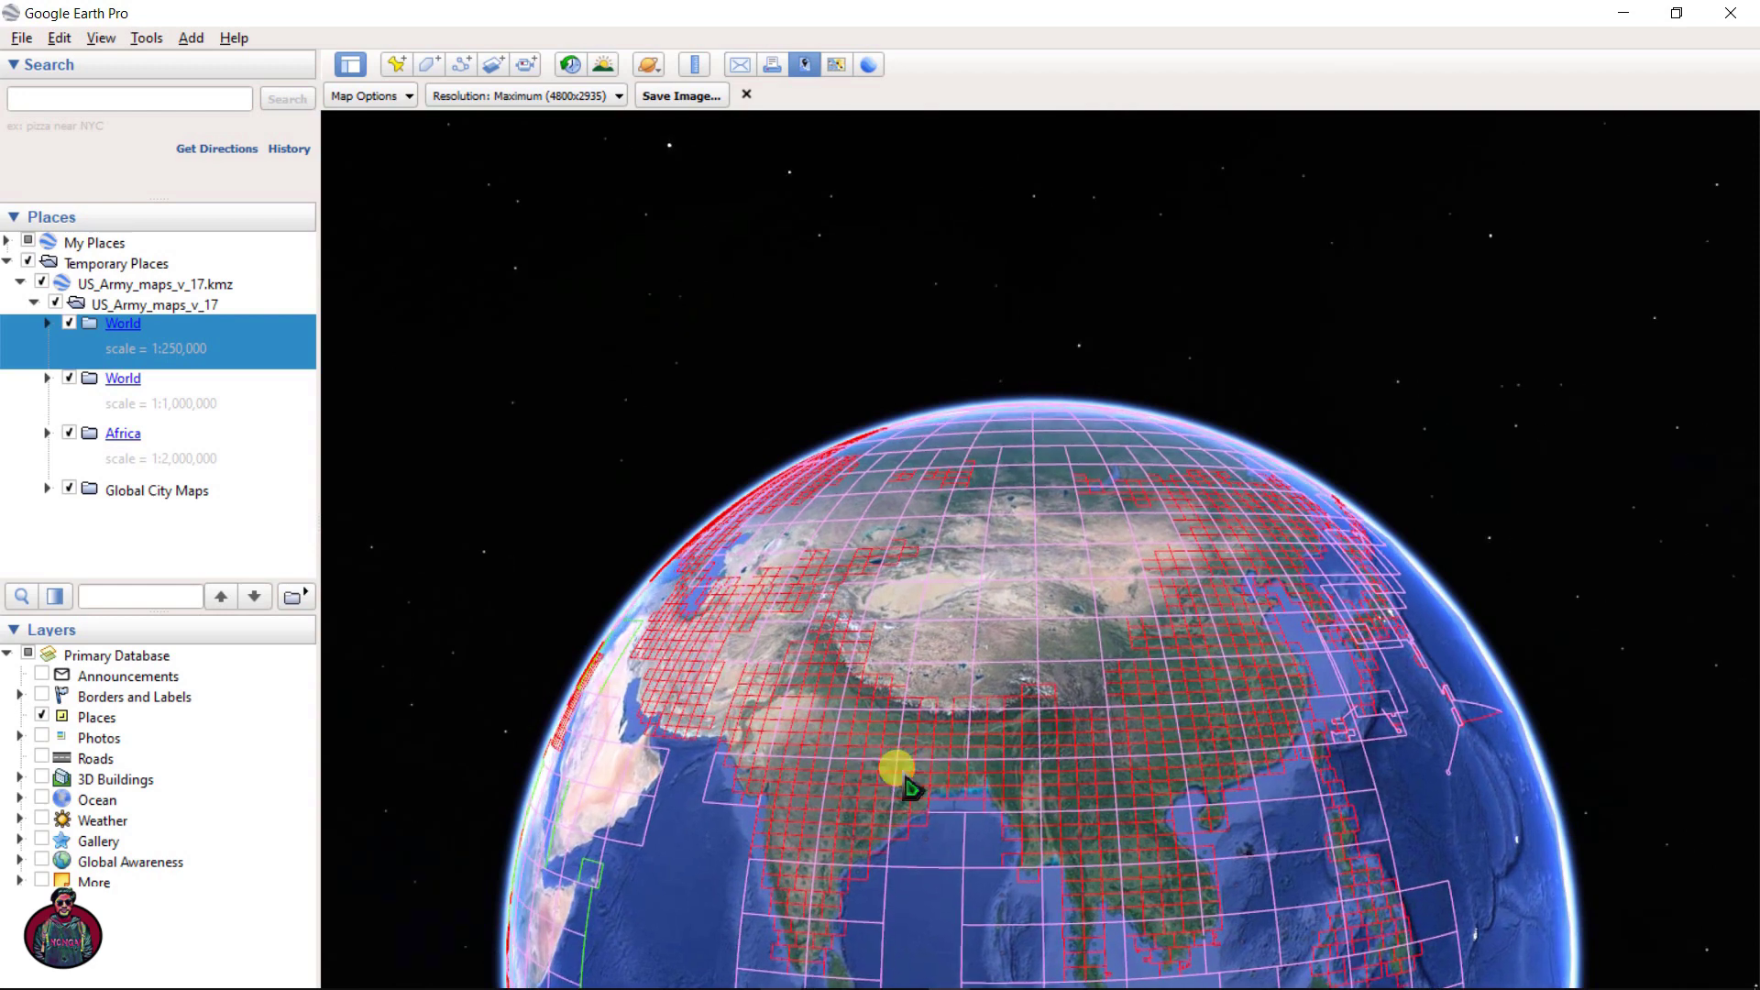
Enable the Borders and Labels layer and zoom in on Rangpur in northern Bangladesh
scroll(969, 787, up, 5)
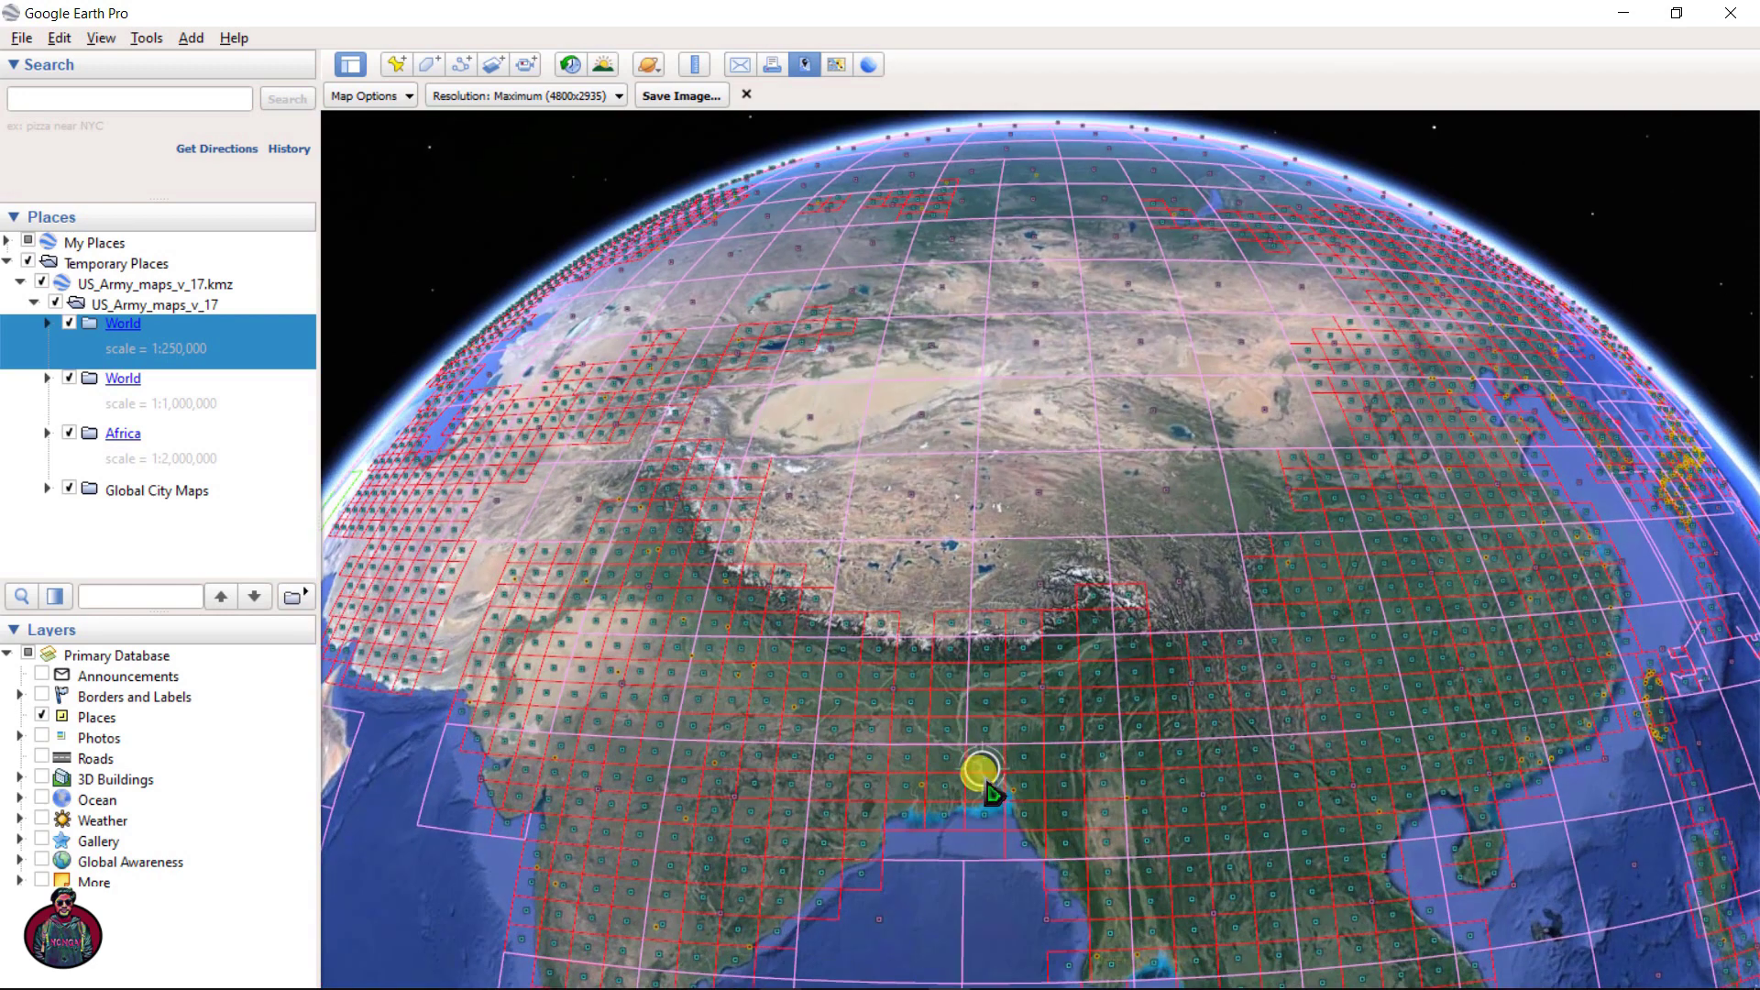
scroll(986, 784, up, 5)
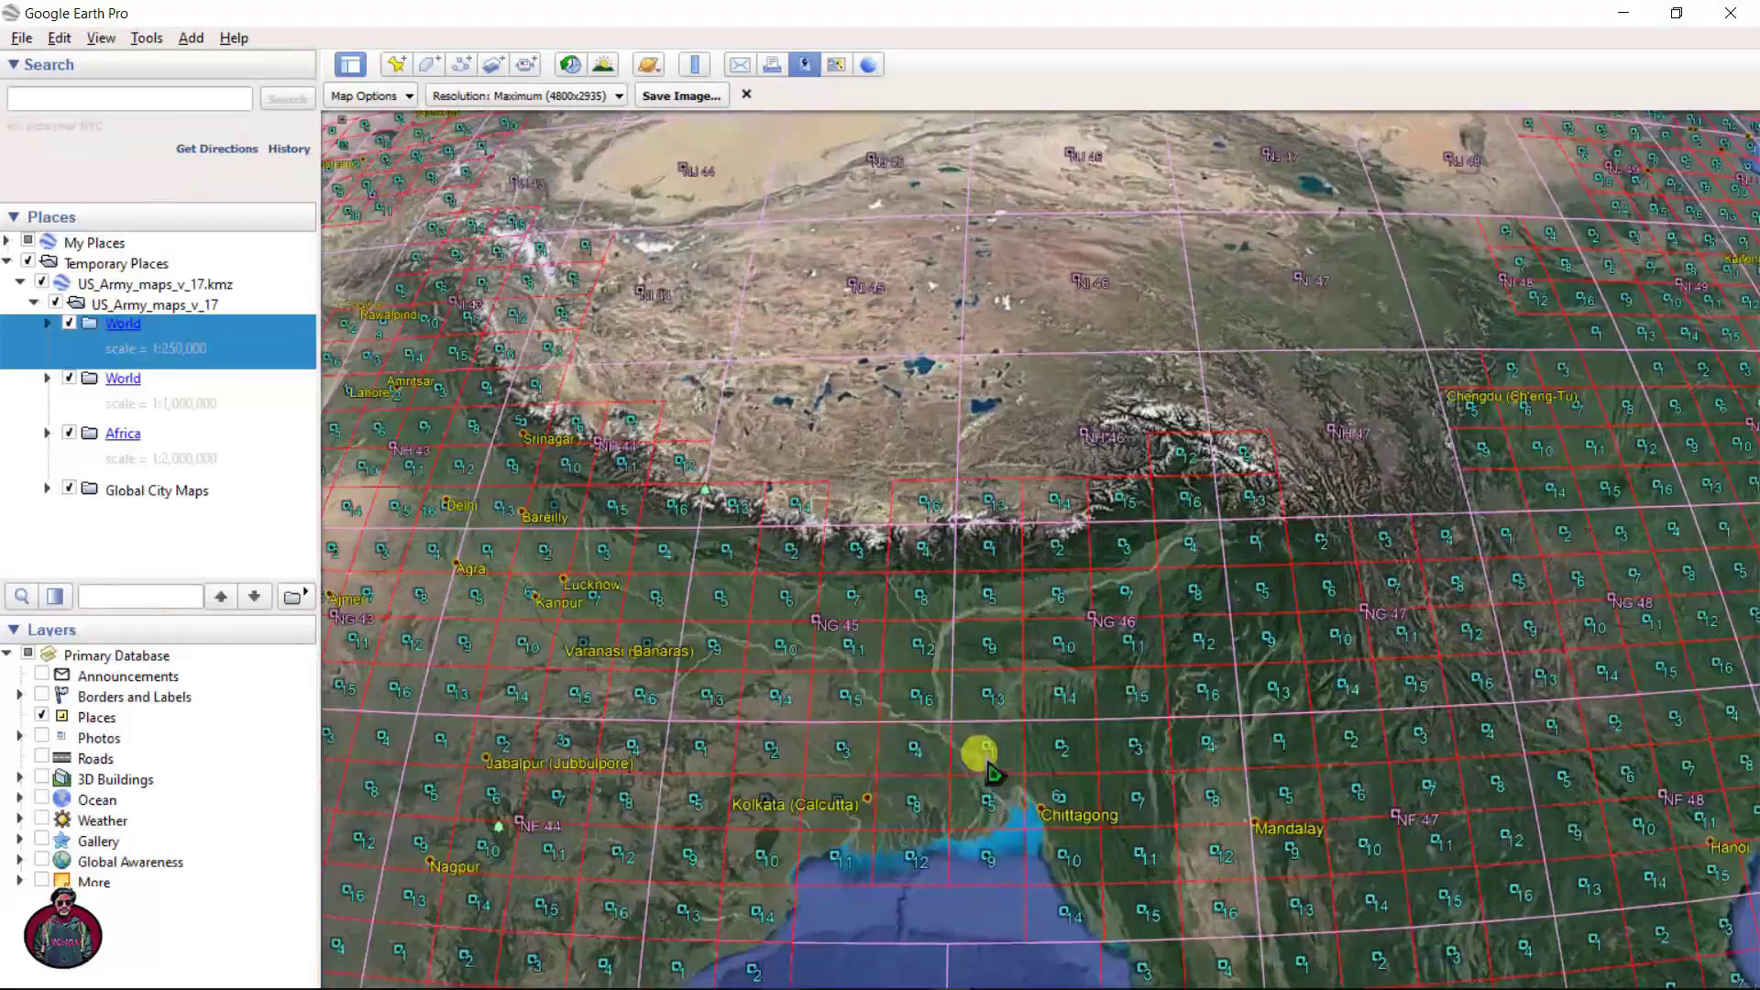
scroll(917, 660, up, 5)
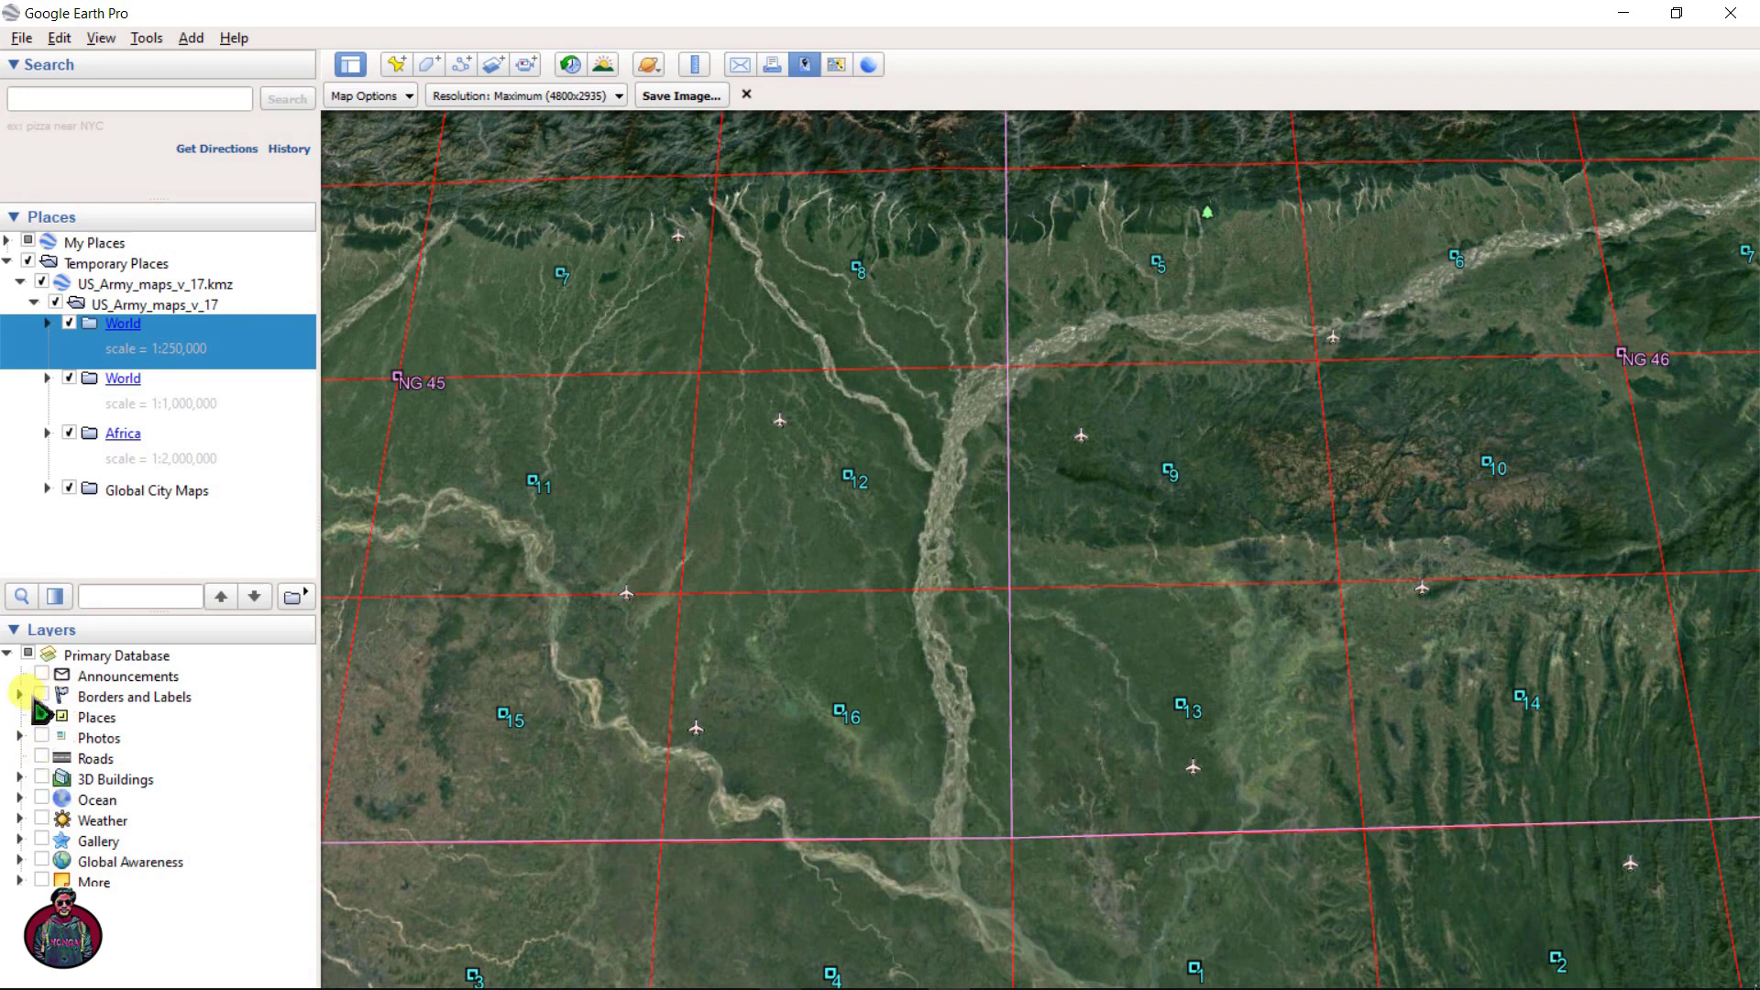
click(41, 696)
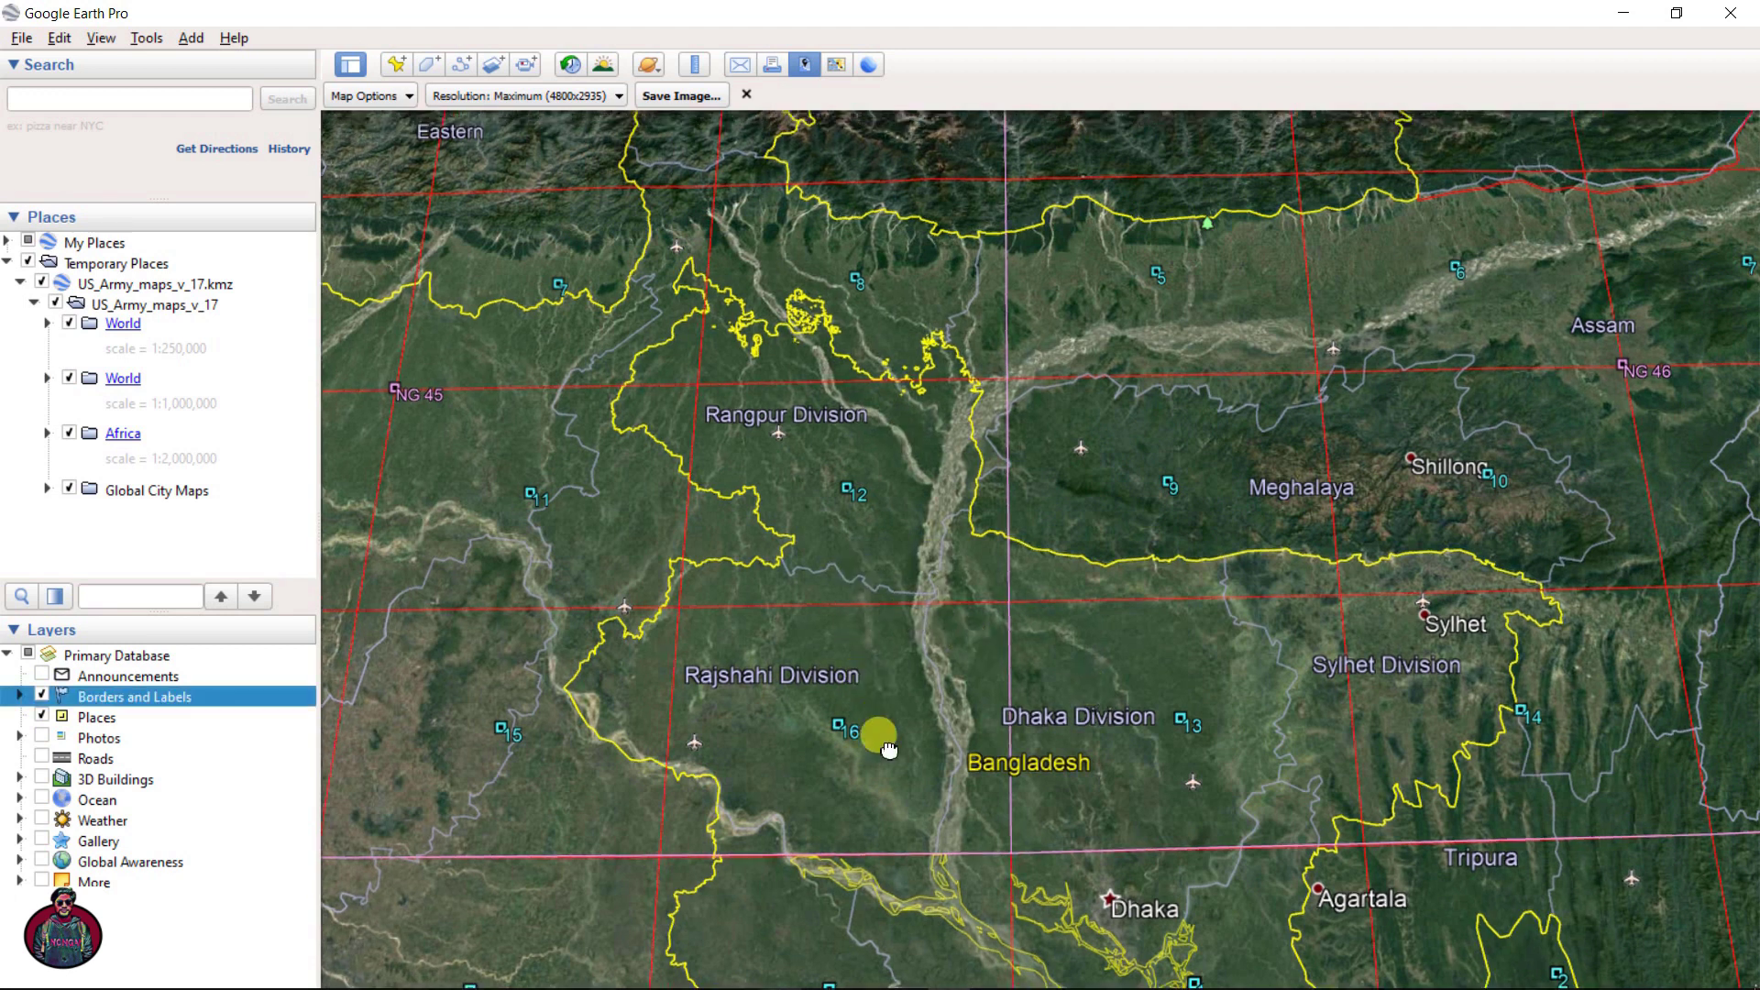
drag(887, 750, 876, 645)
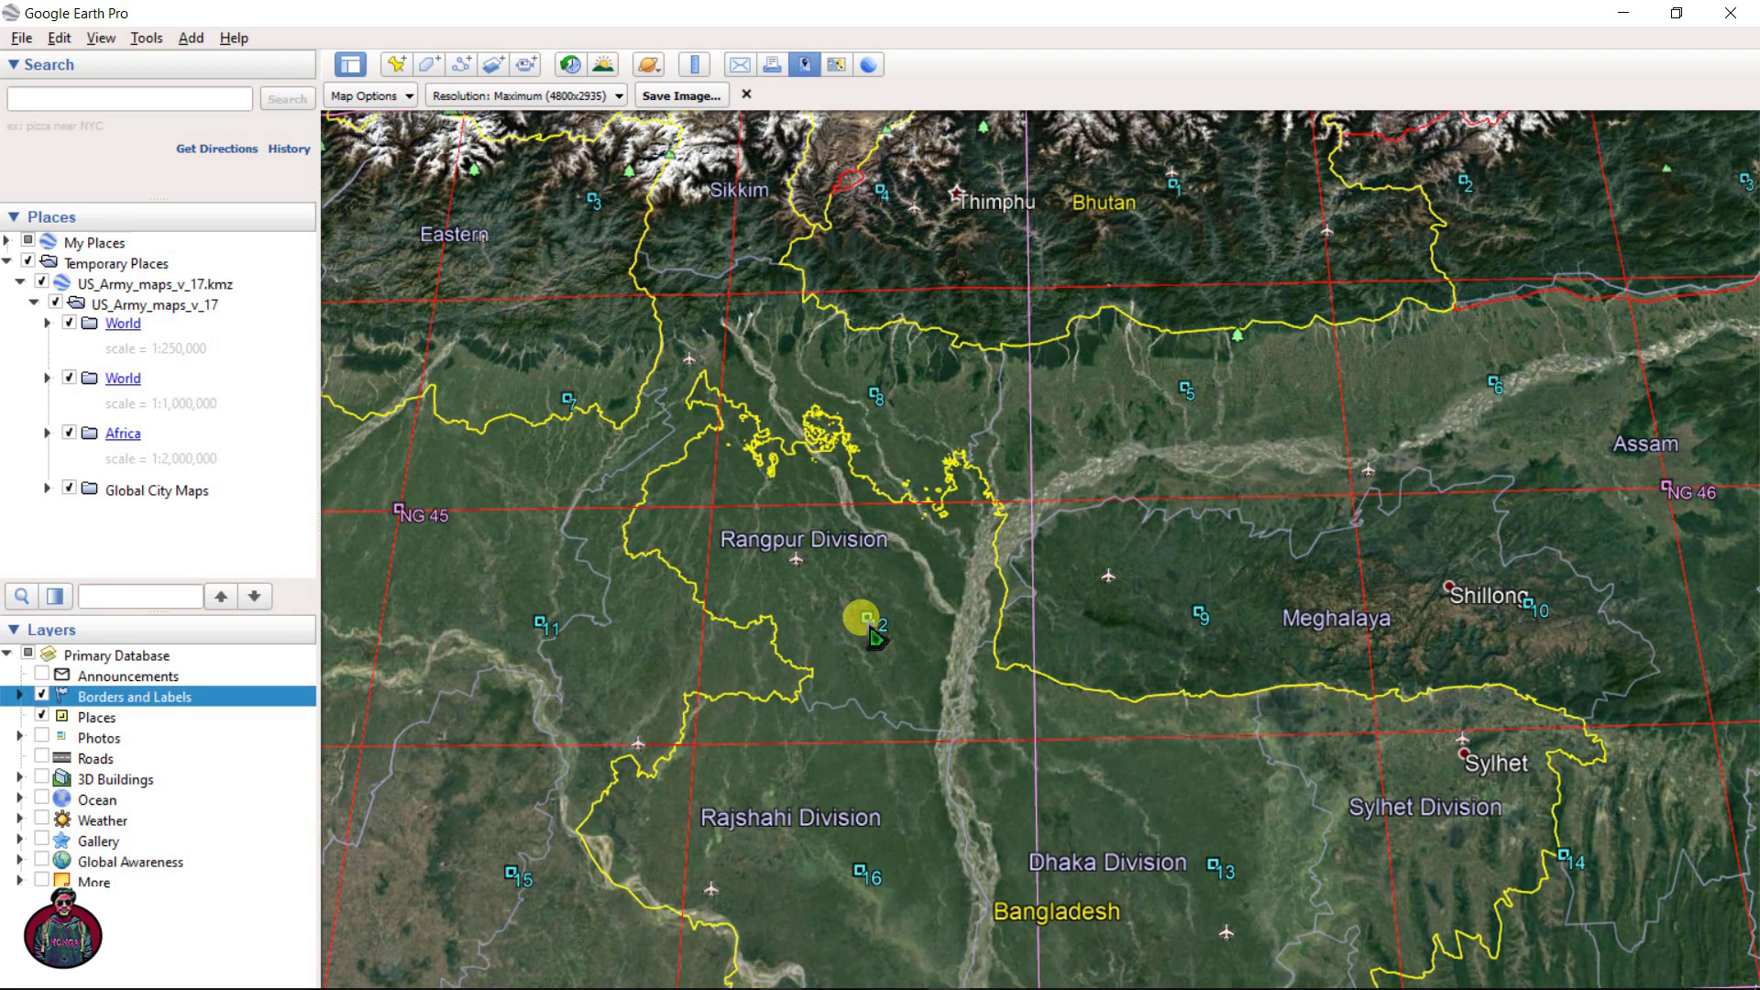
scroll(876, 637, up, 2)
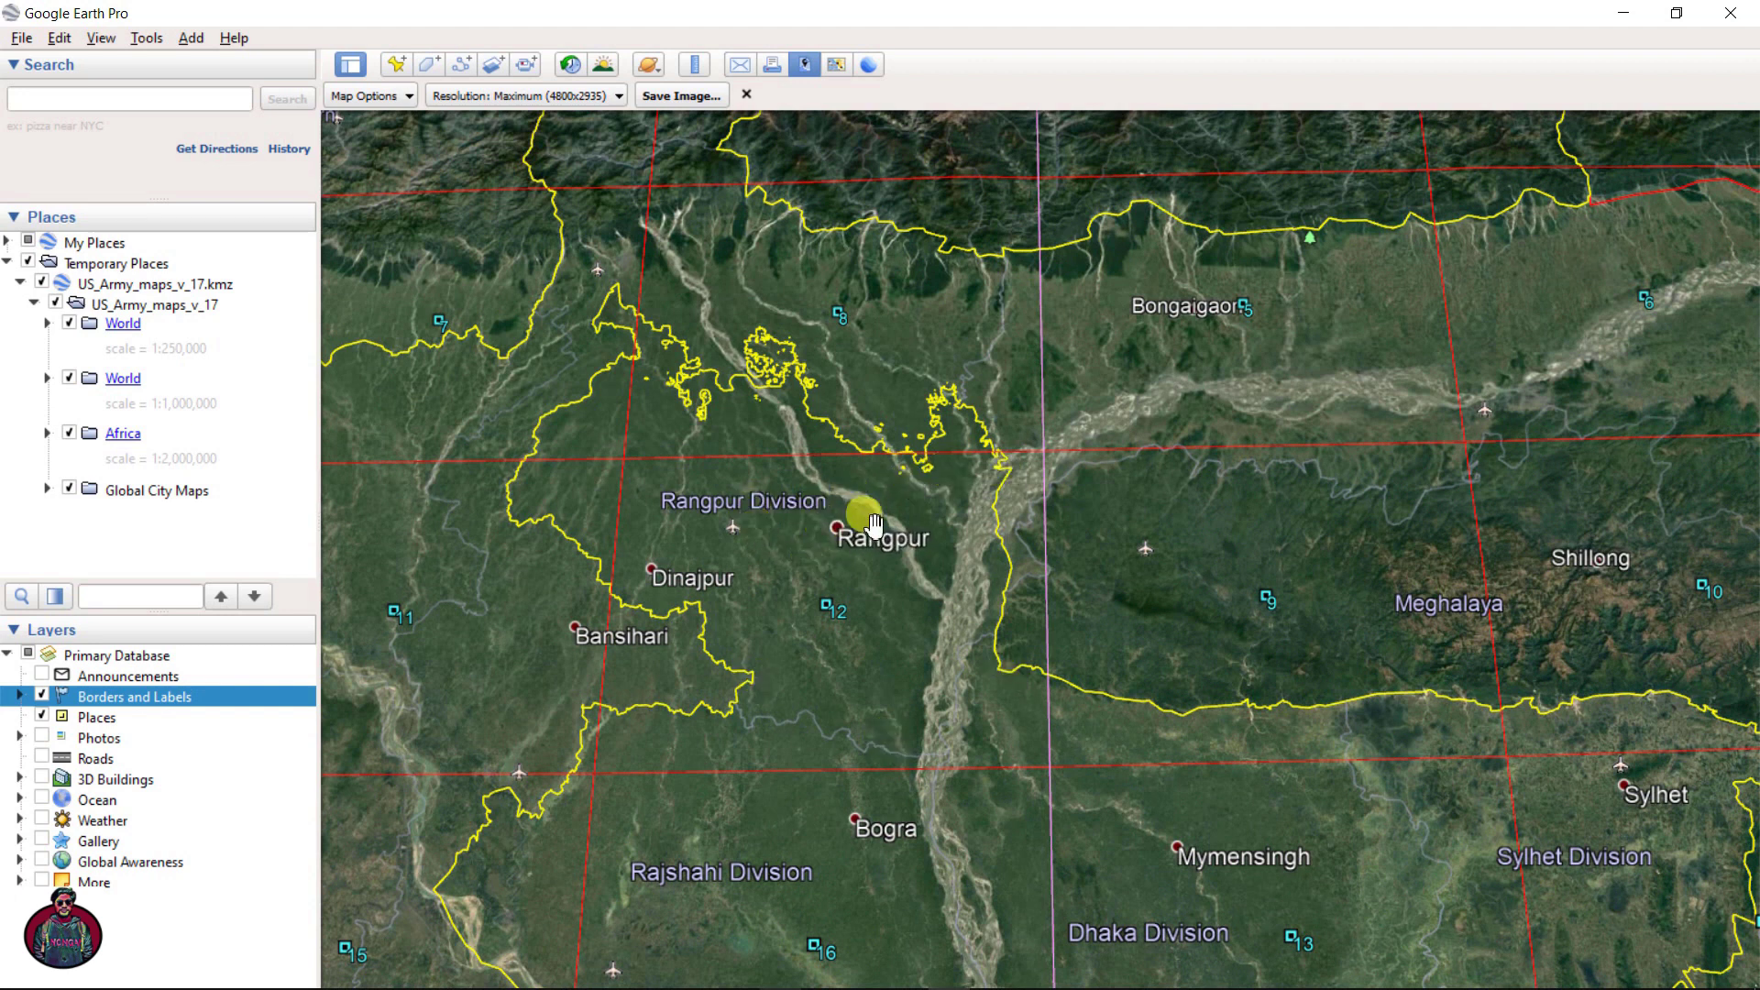
Copy the Map link from sheet NG 45-12: Dinajpur's balloon and minimise Google Earth
right_click(837, 620)
key(Escape)
click(831, 614)
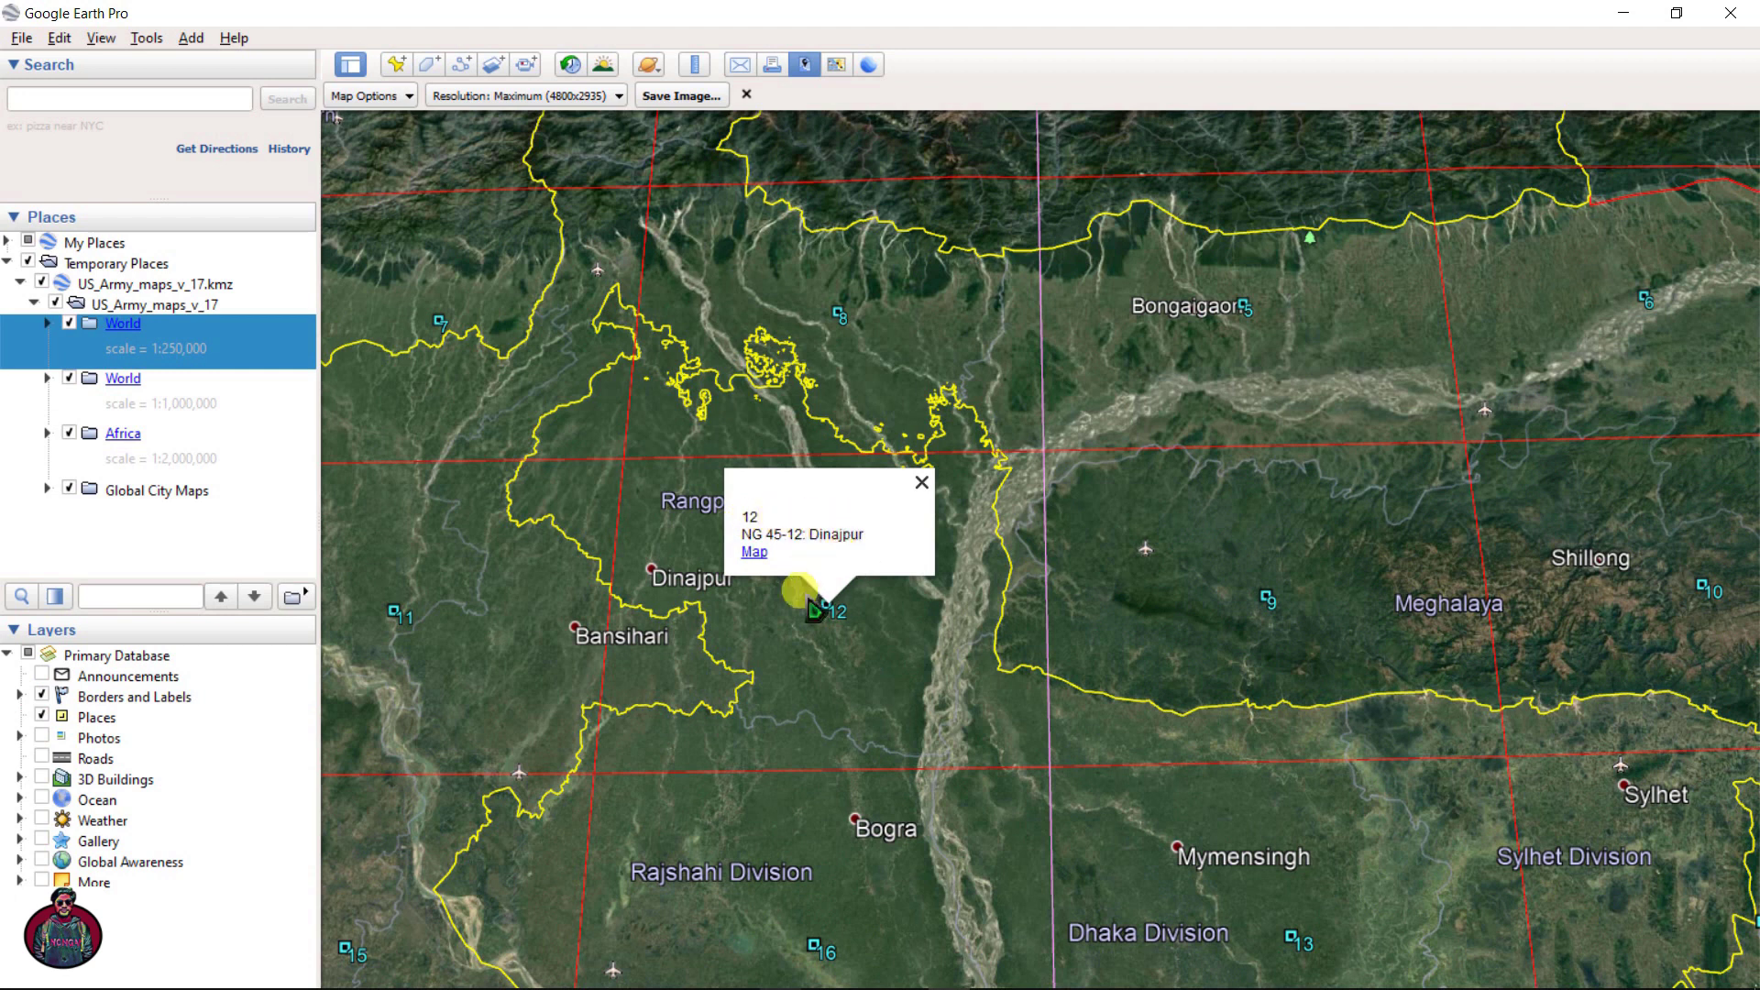
right_click(756, 556)
click(798, 612)
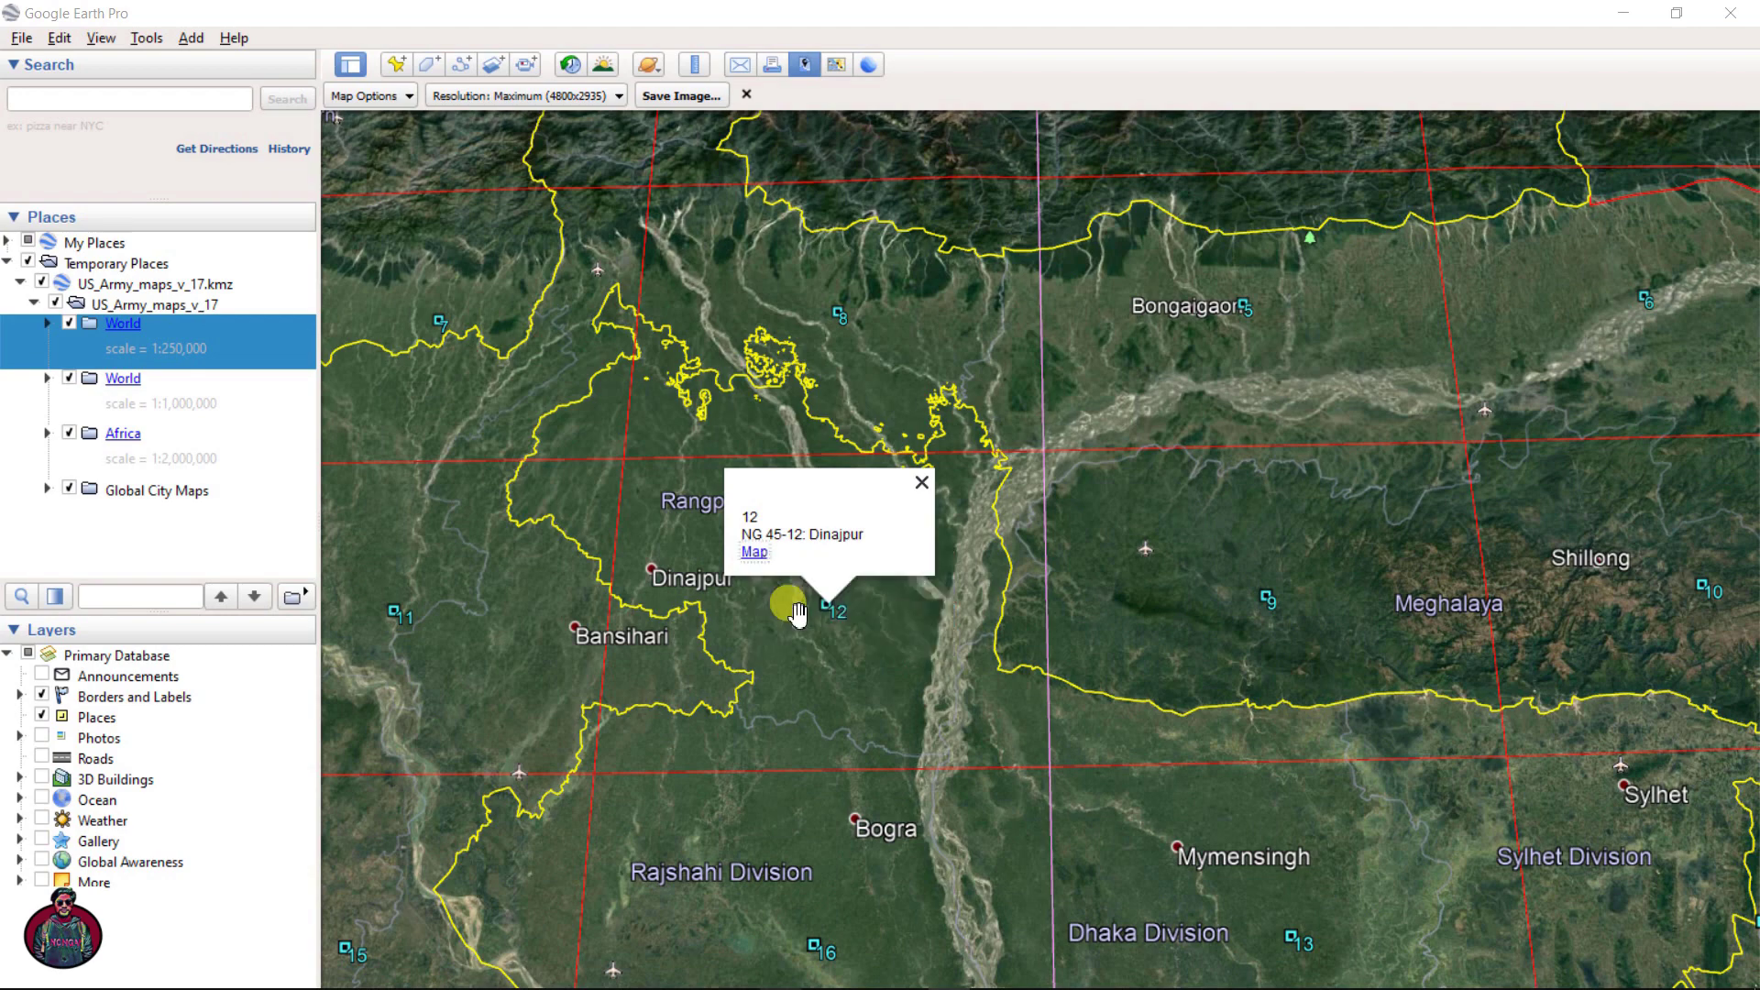
click(1623, 13)
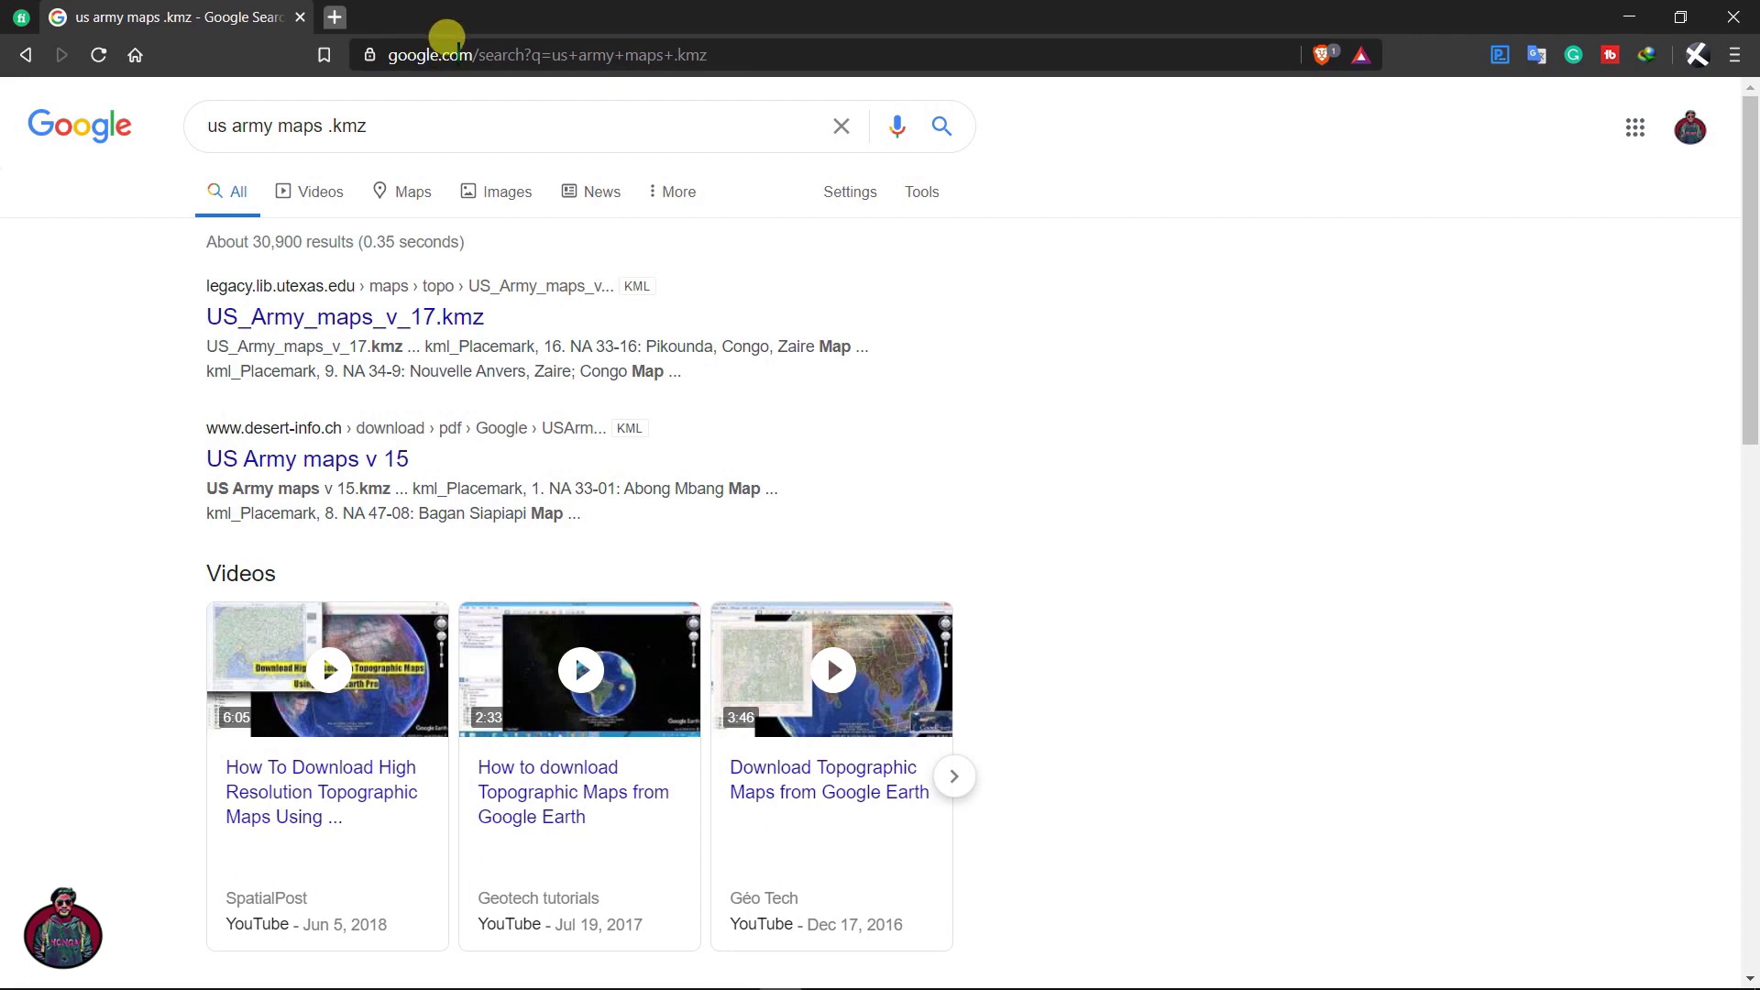
Load the copied txu-oclc-6614190-ng45-12.jpg sheet address in a new Brave tab
key(ctrl+t)
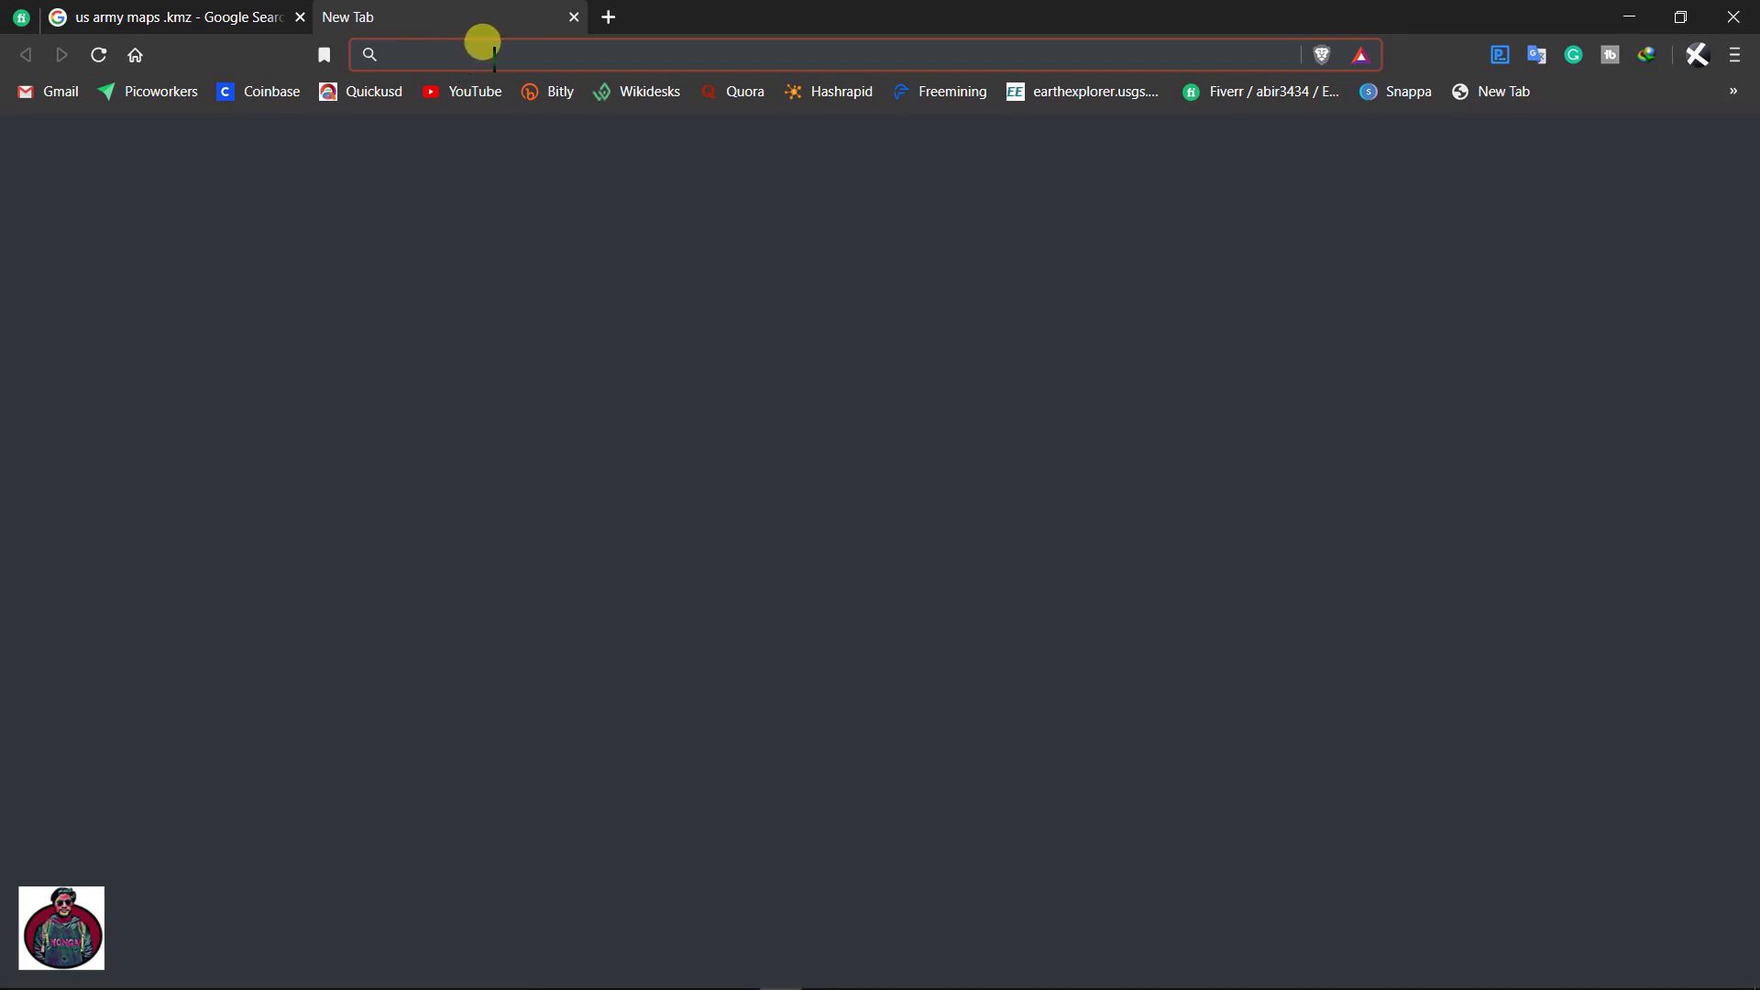
key(ctrl+v)
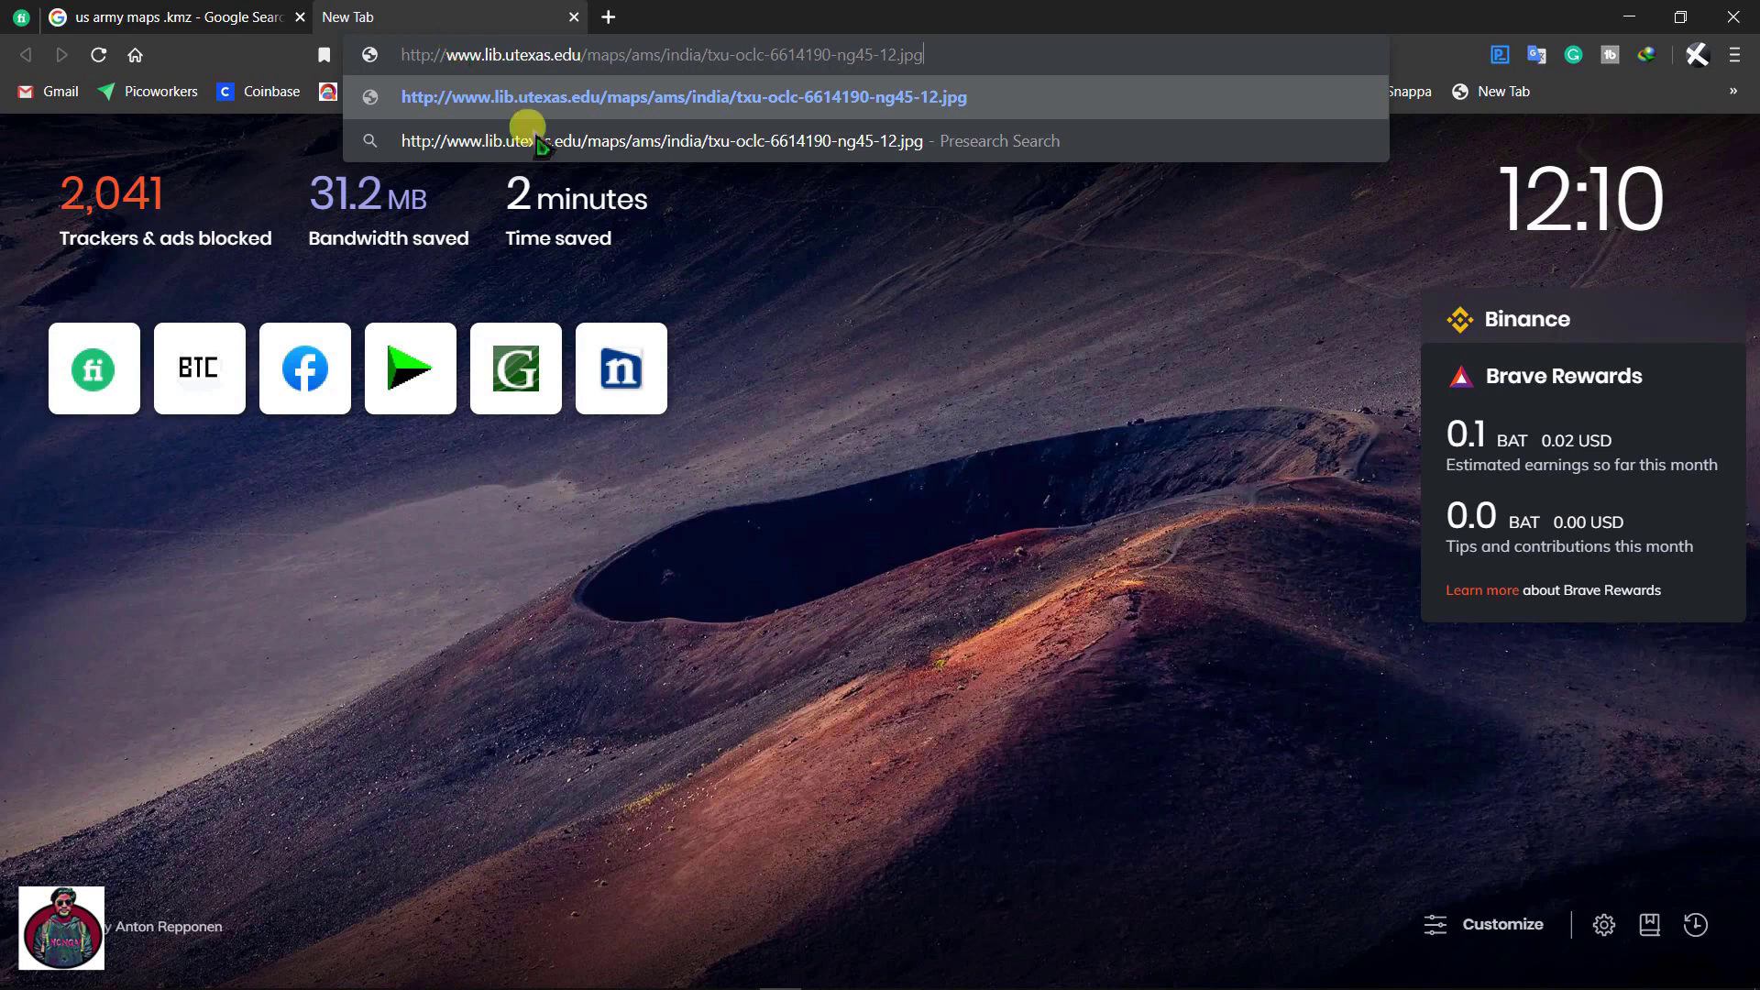
key(Return)
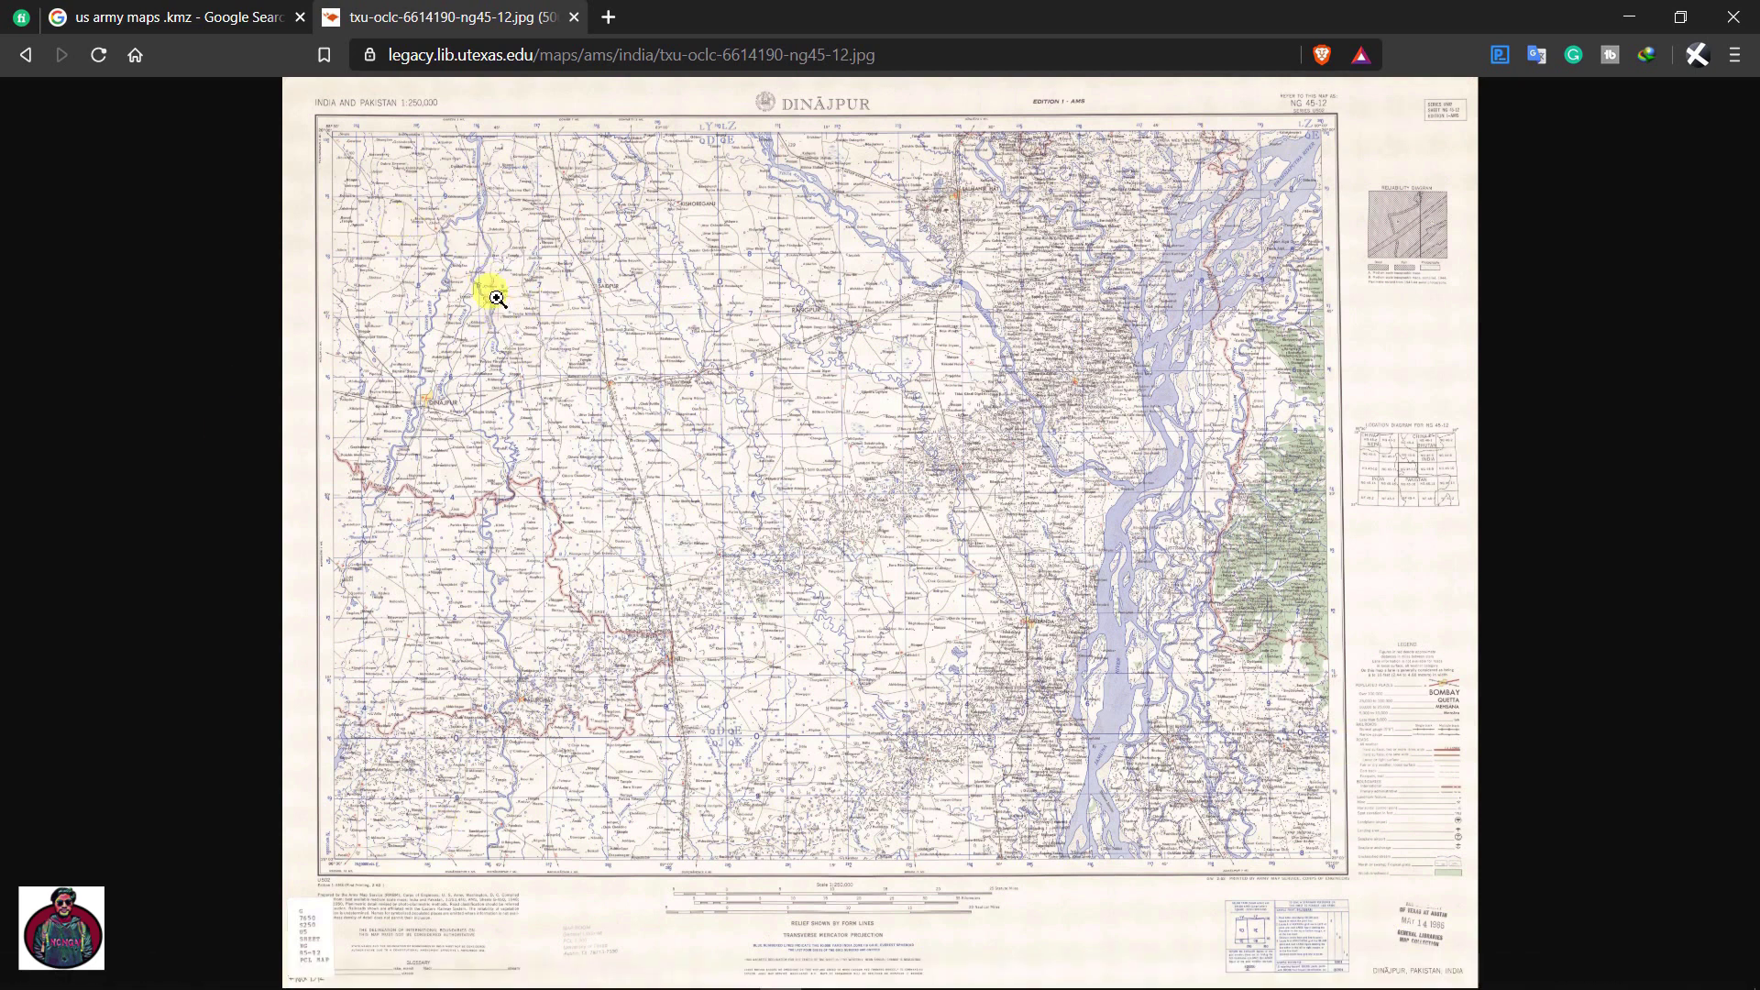
Save the Dinajpur map sheet image from Brave as a JPEG to Local Disk (F:)
right_click(505, 330)
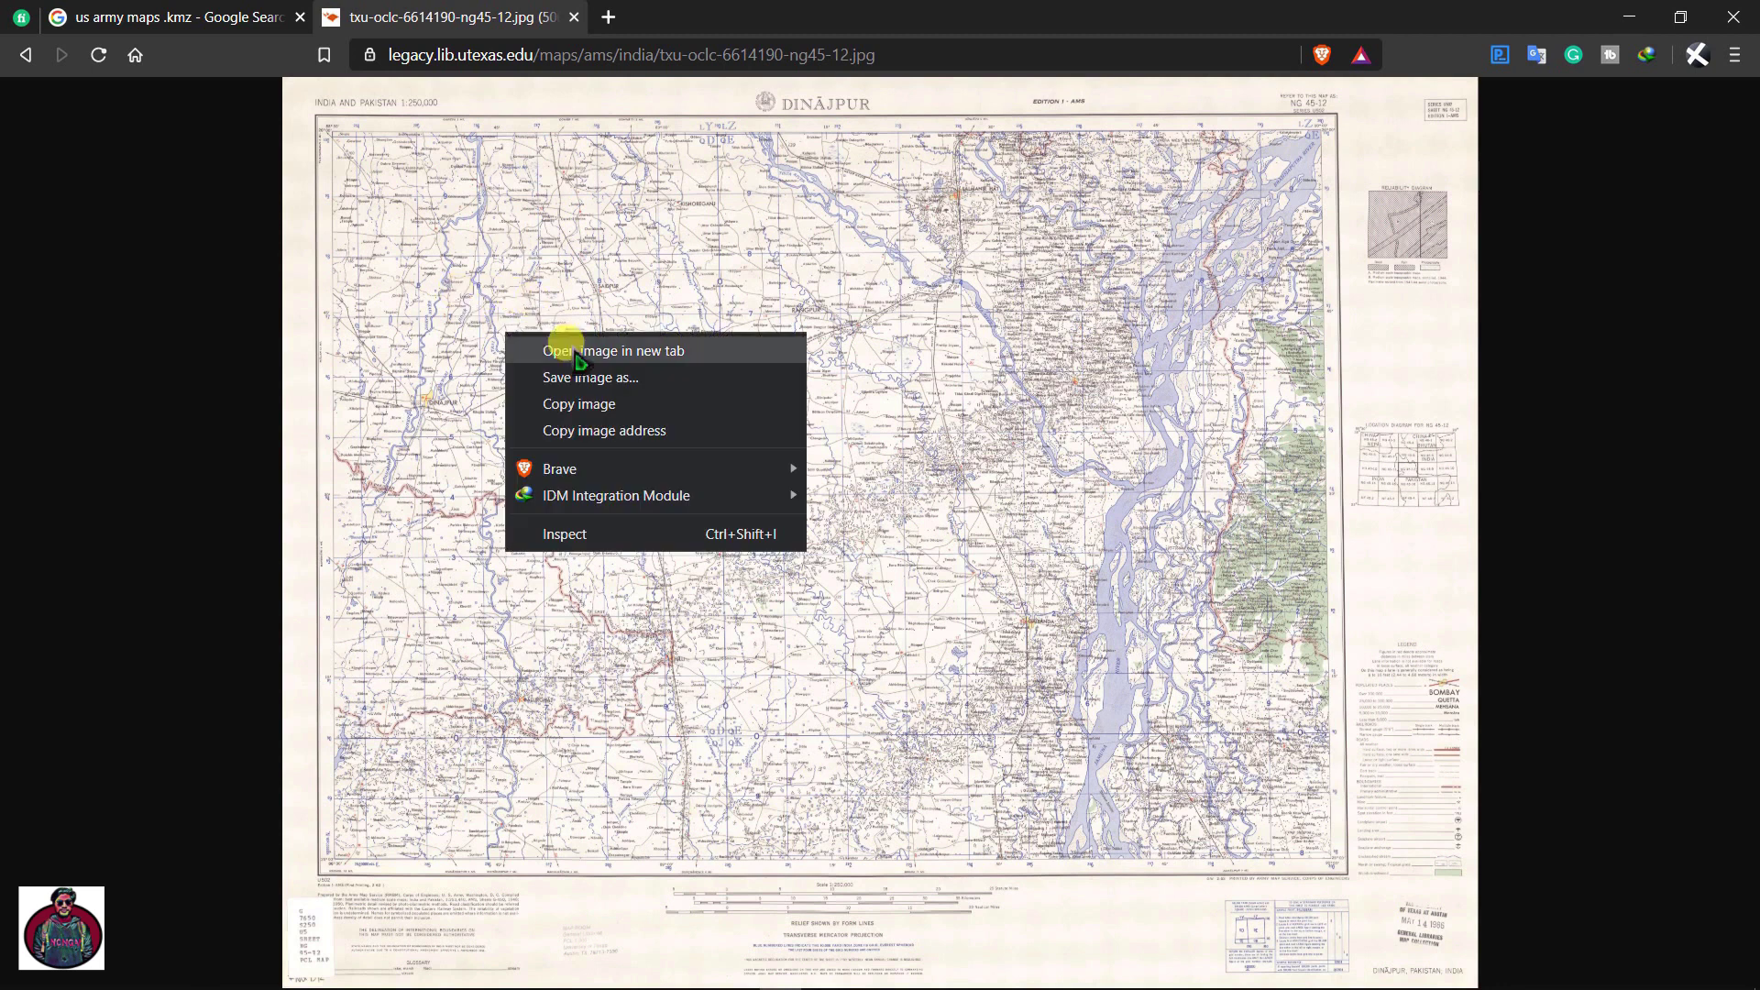
click(579, 383)
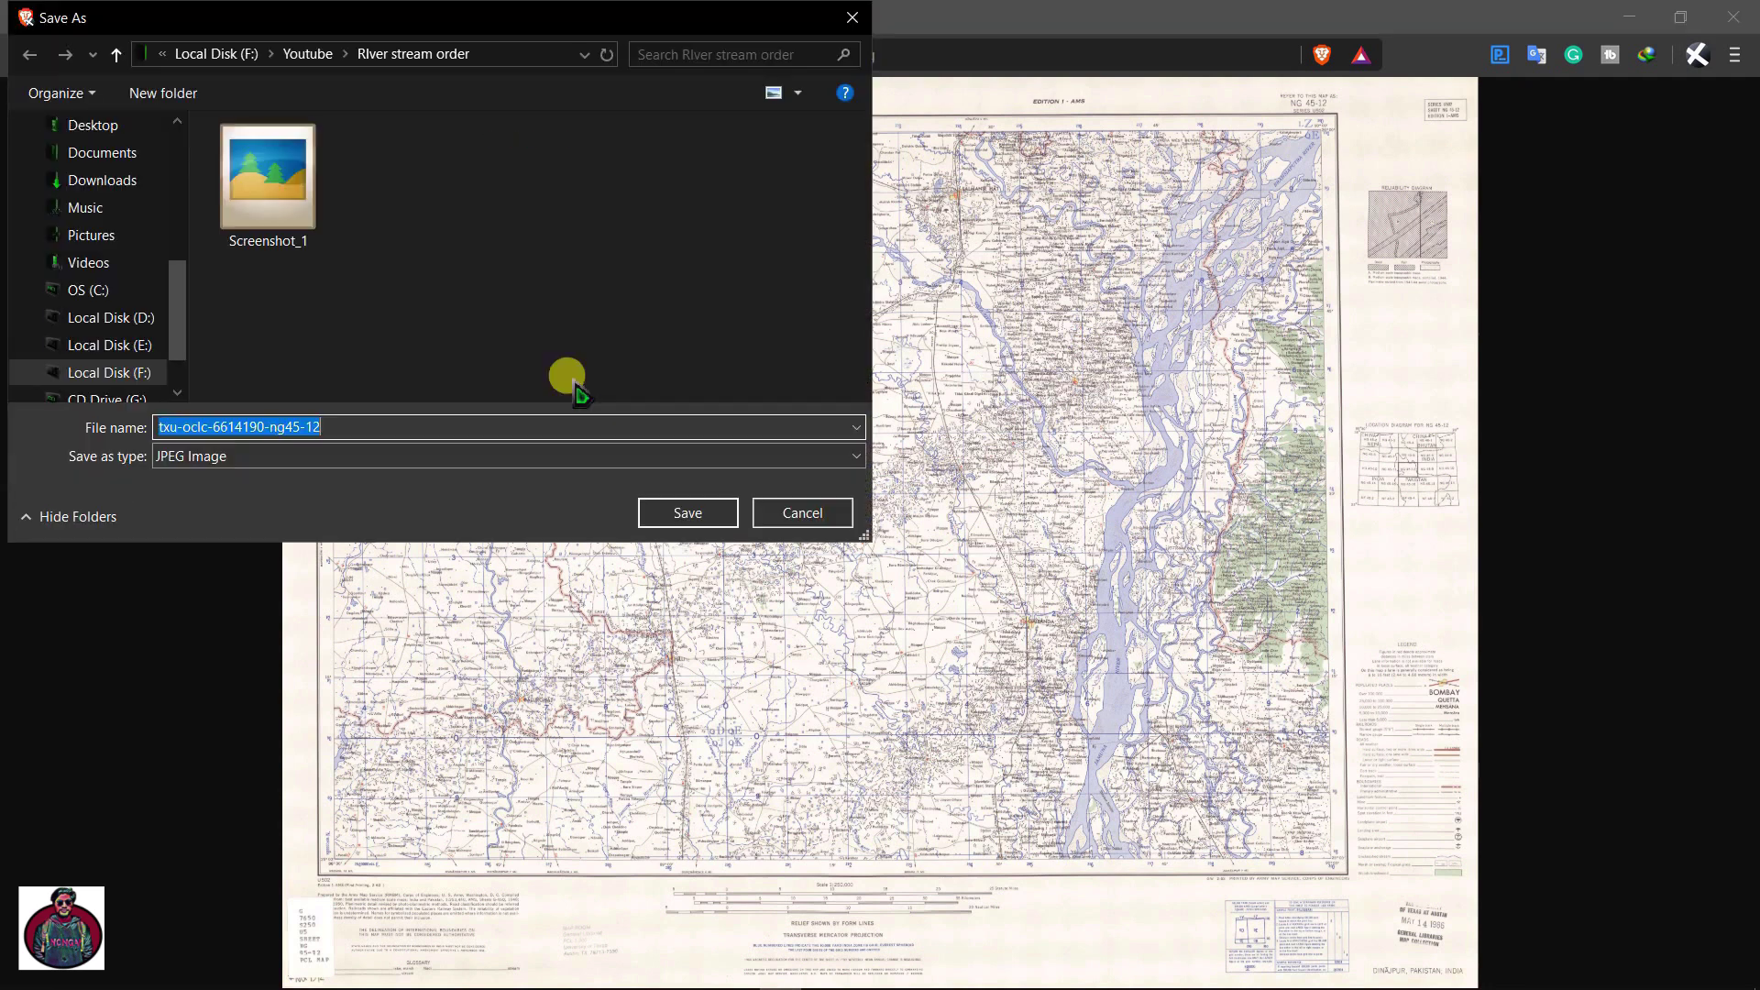
click(685, 471)
click(686, 470)
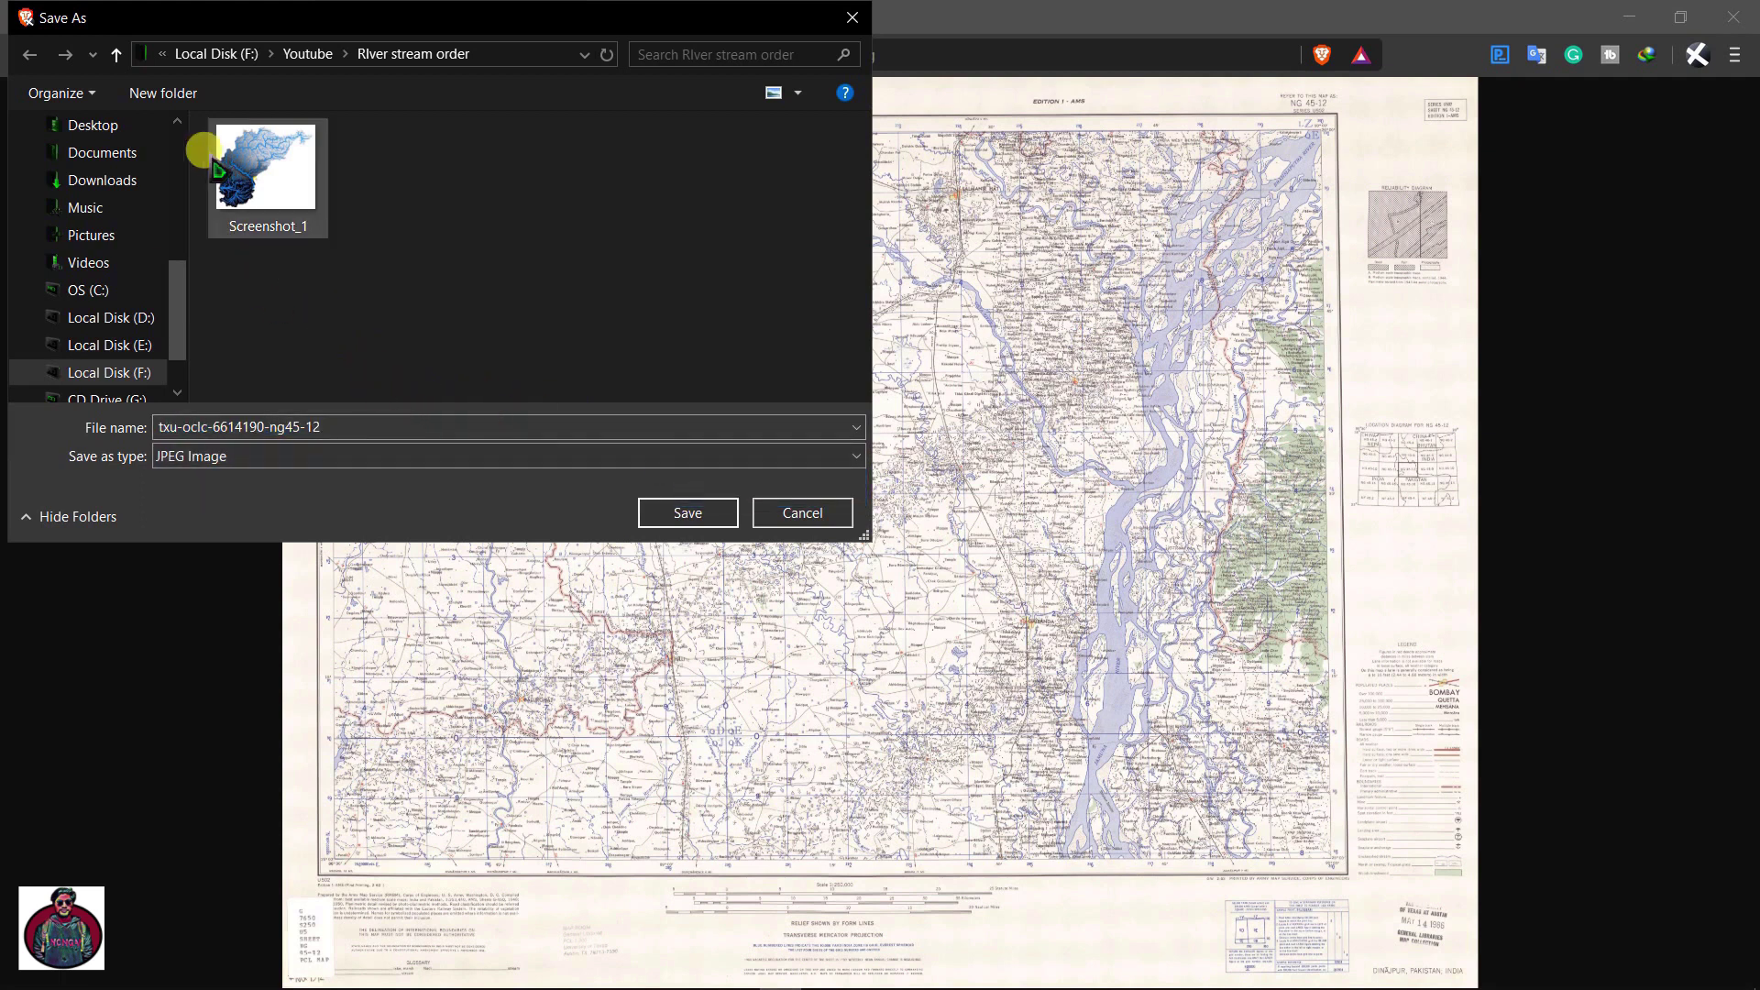
scroll(138, 367, down, 2)
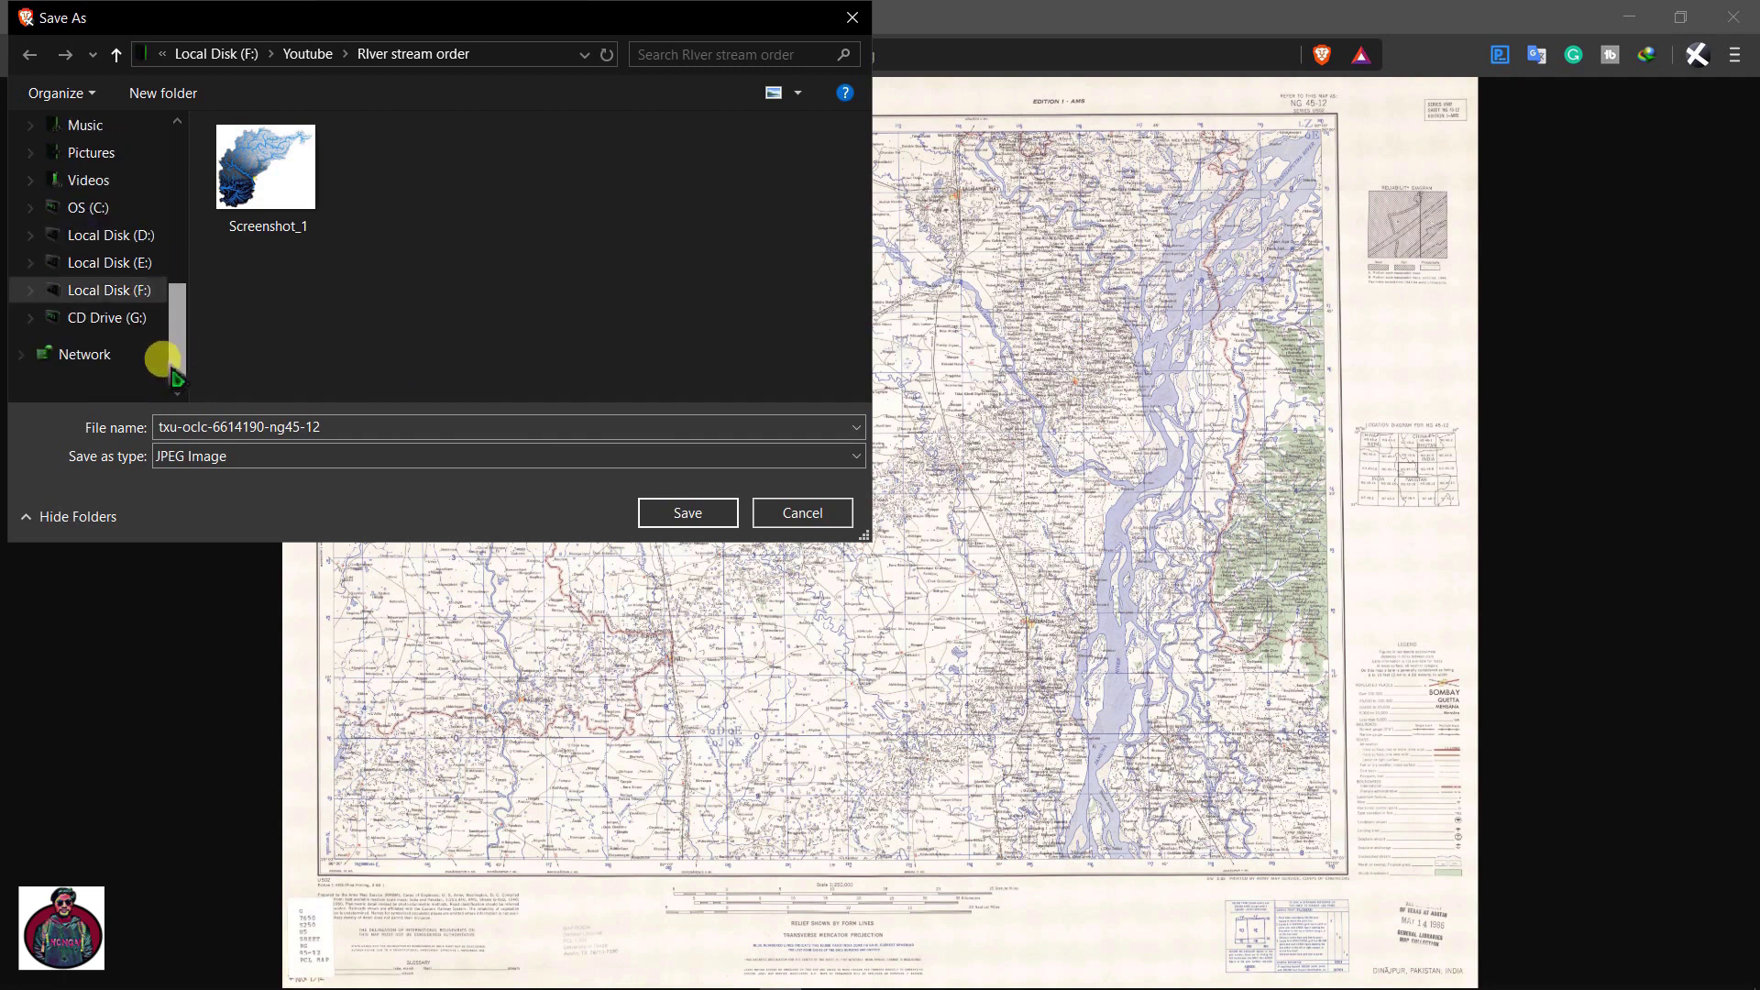
click(126, 291)
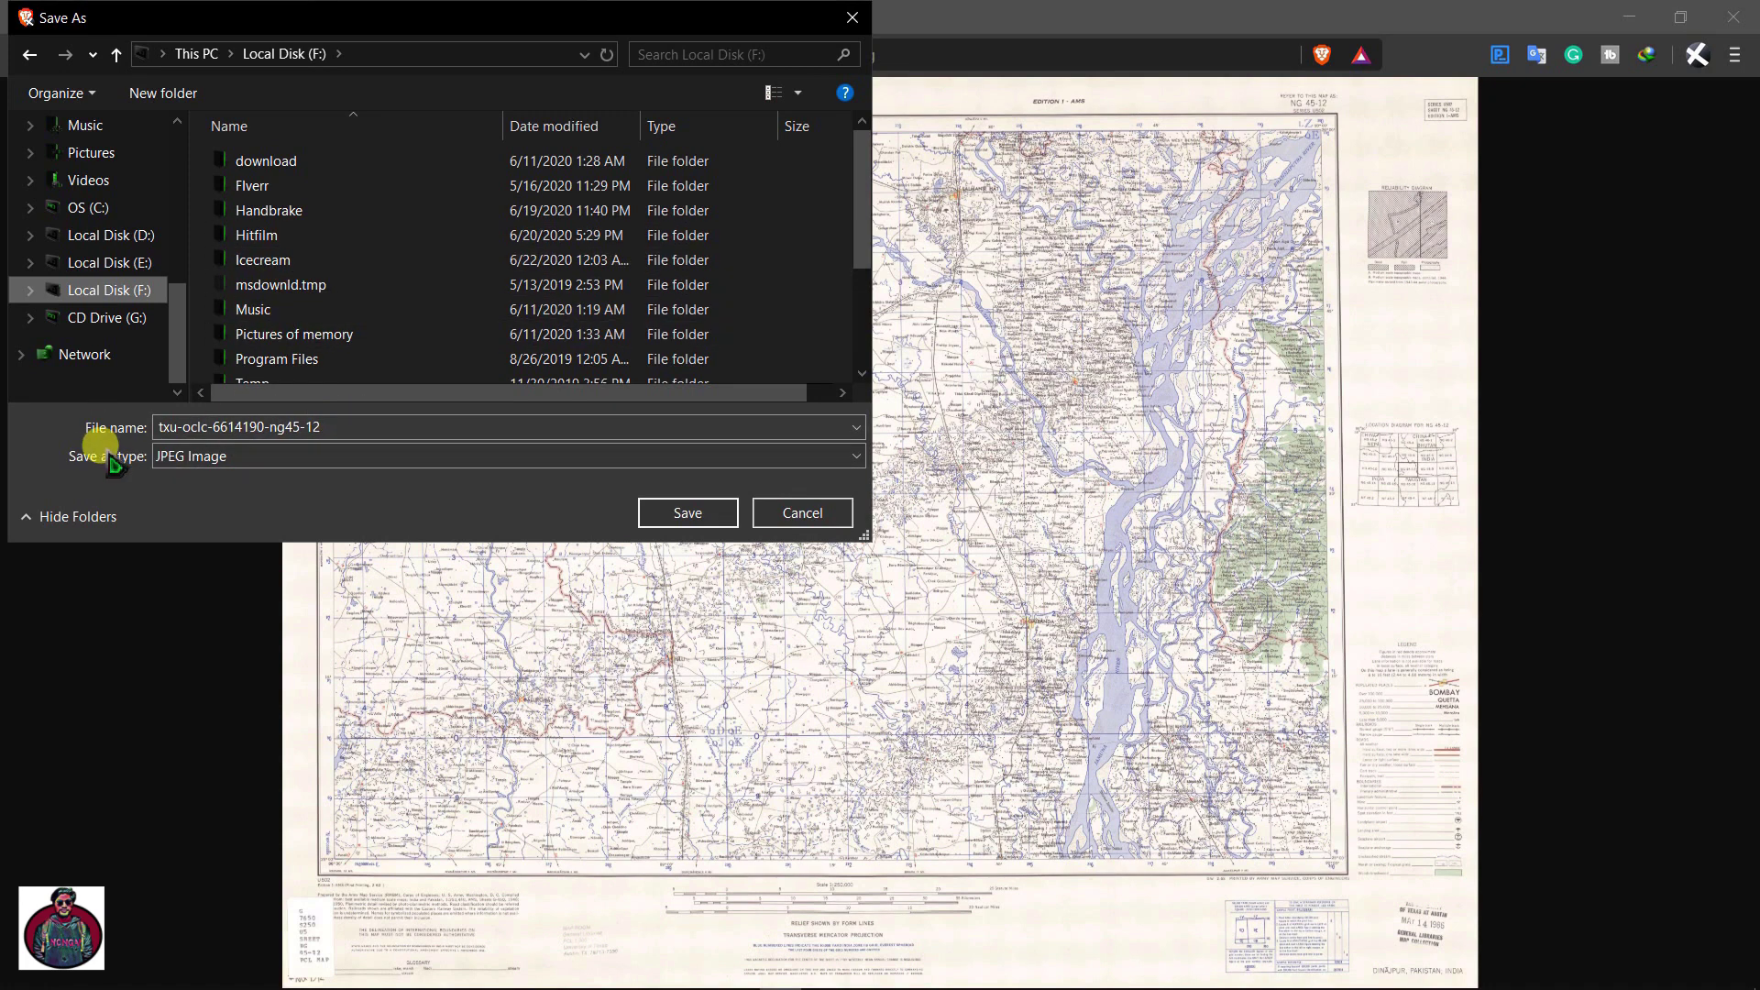
click(183, 458)
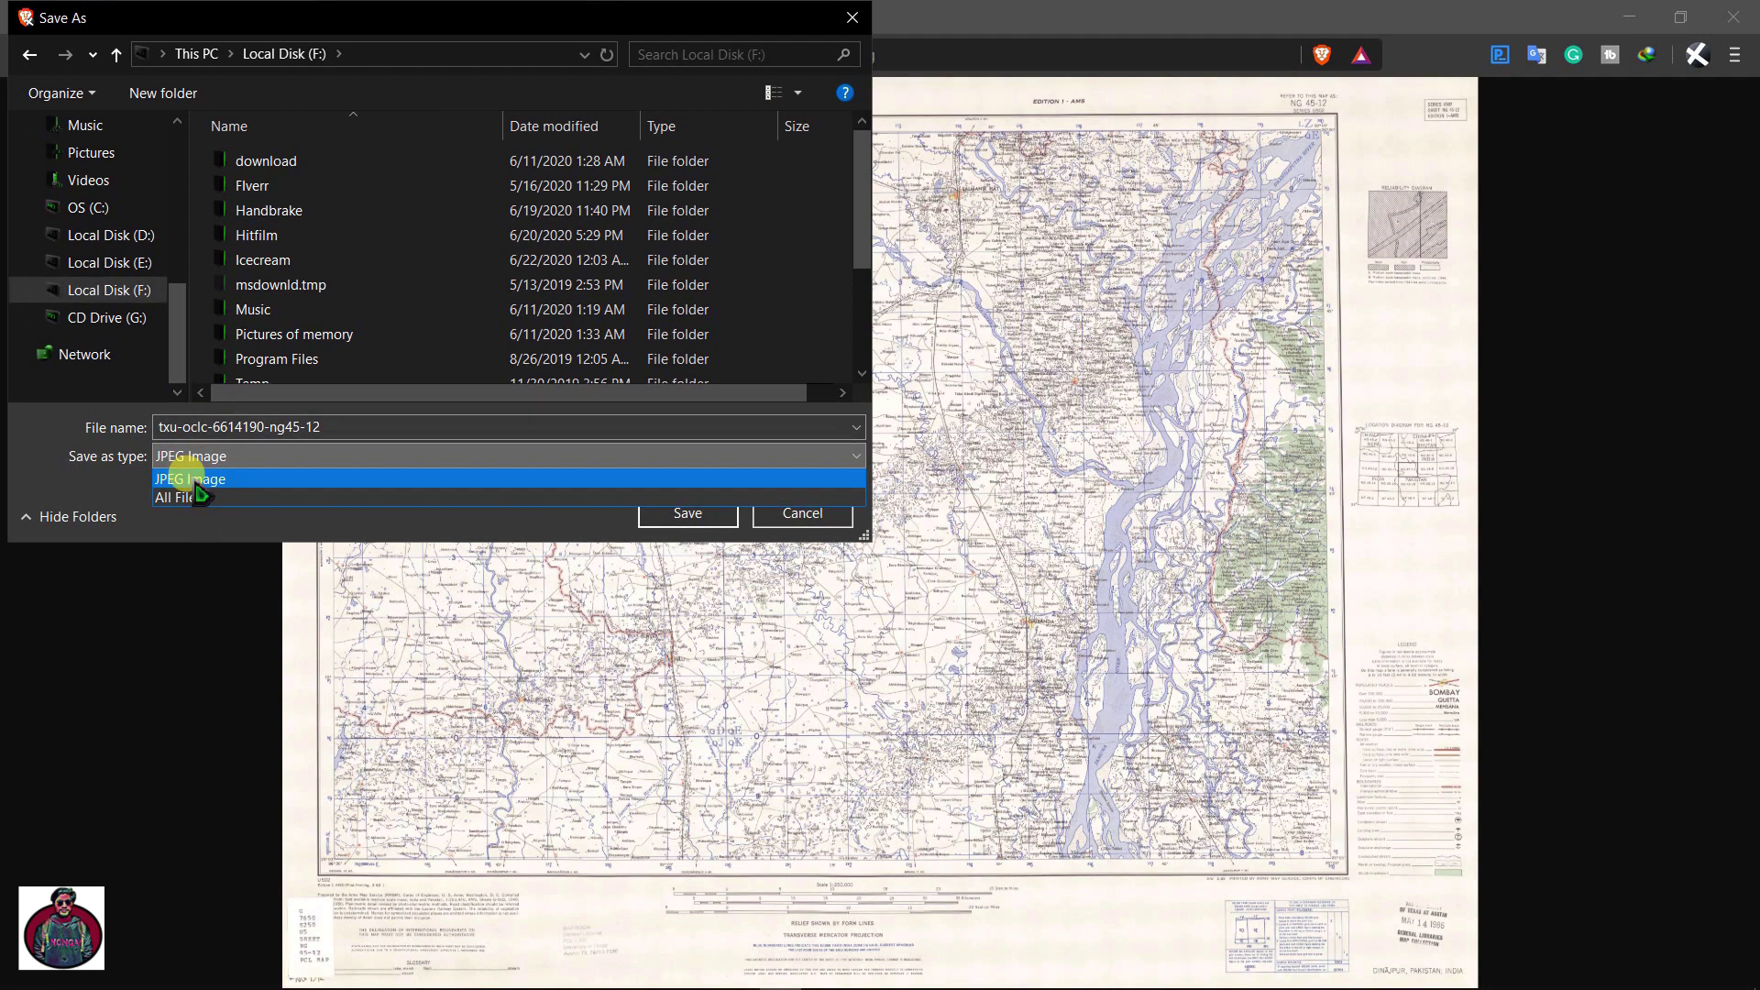
click(193, 480)
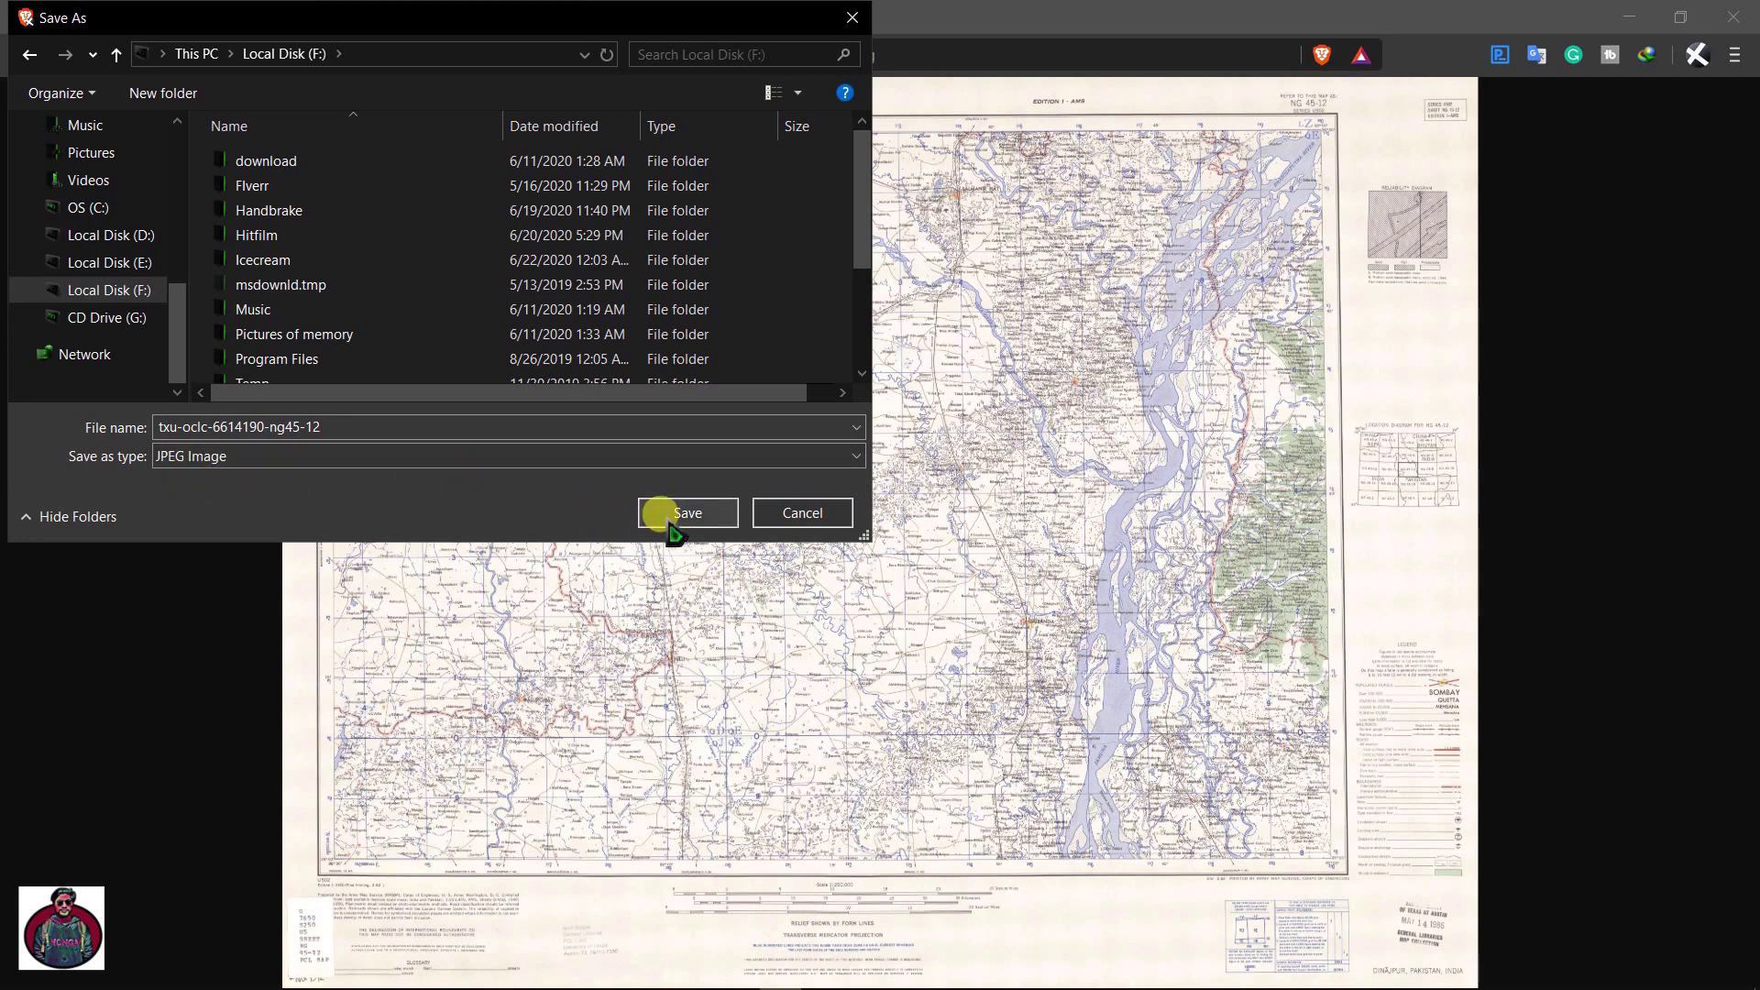
click(672, 523)
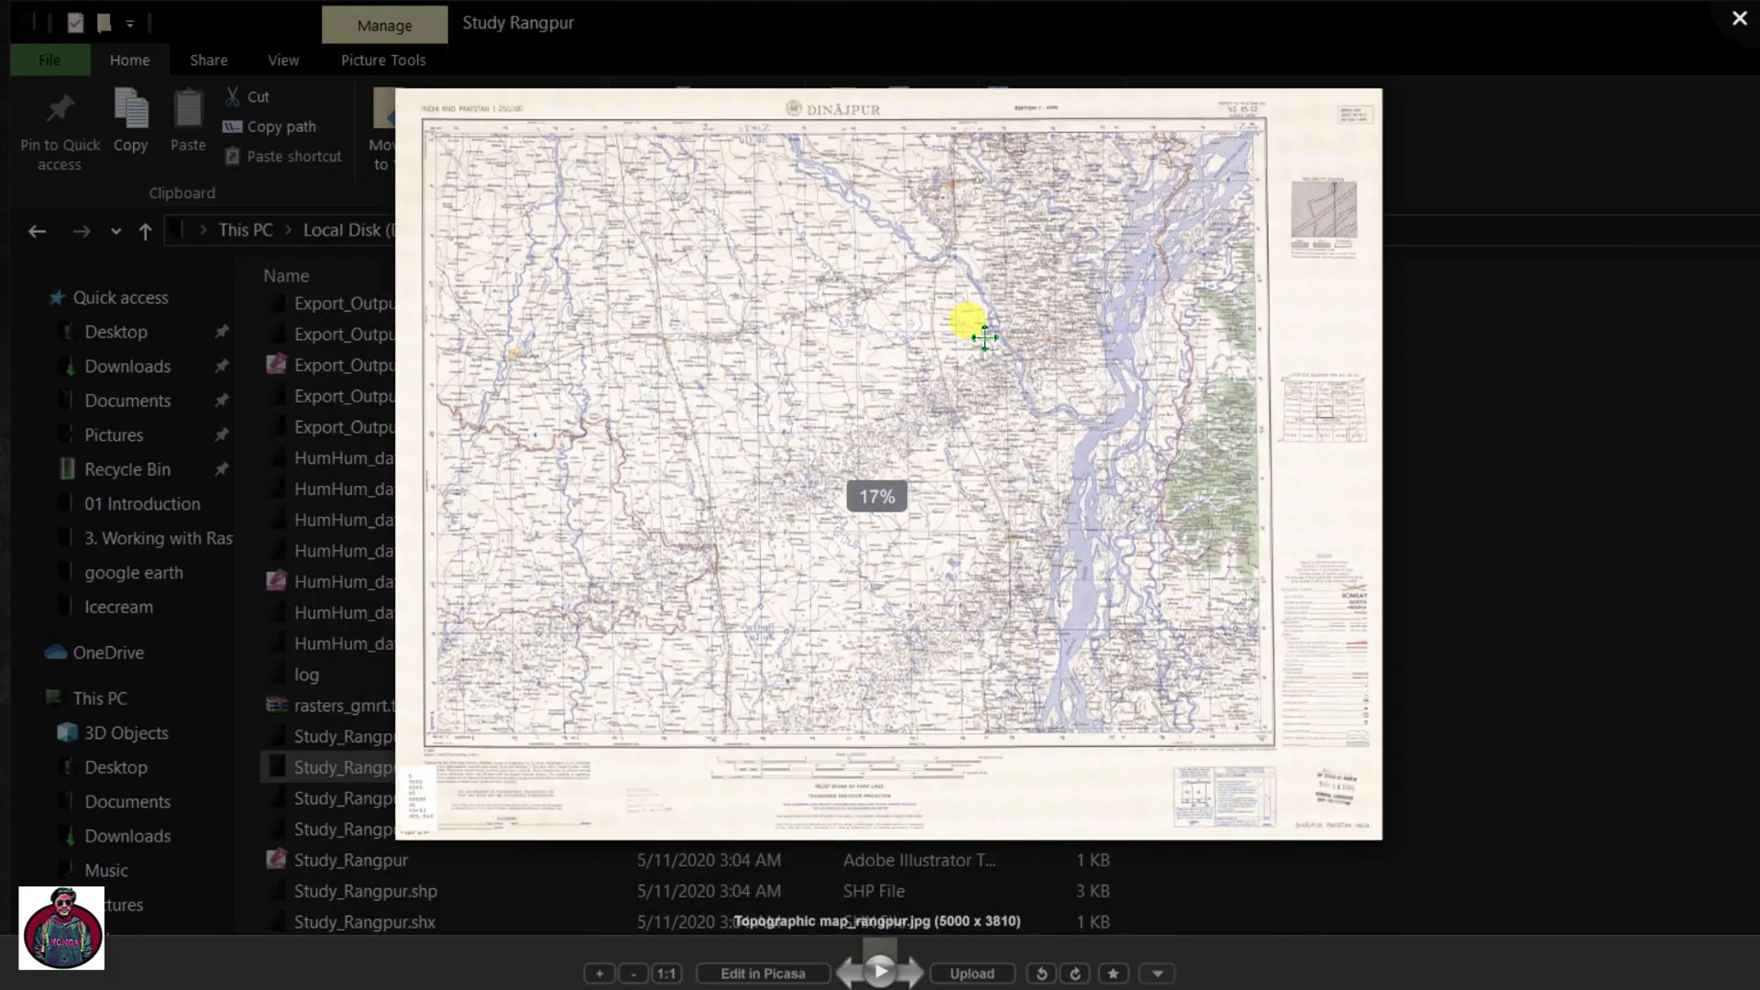
Zoom the saved map to 100% and pan across the full-size sheet
scroll(984, 338, up, 6)
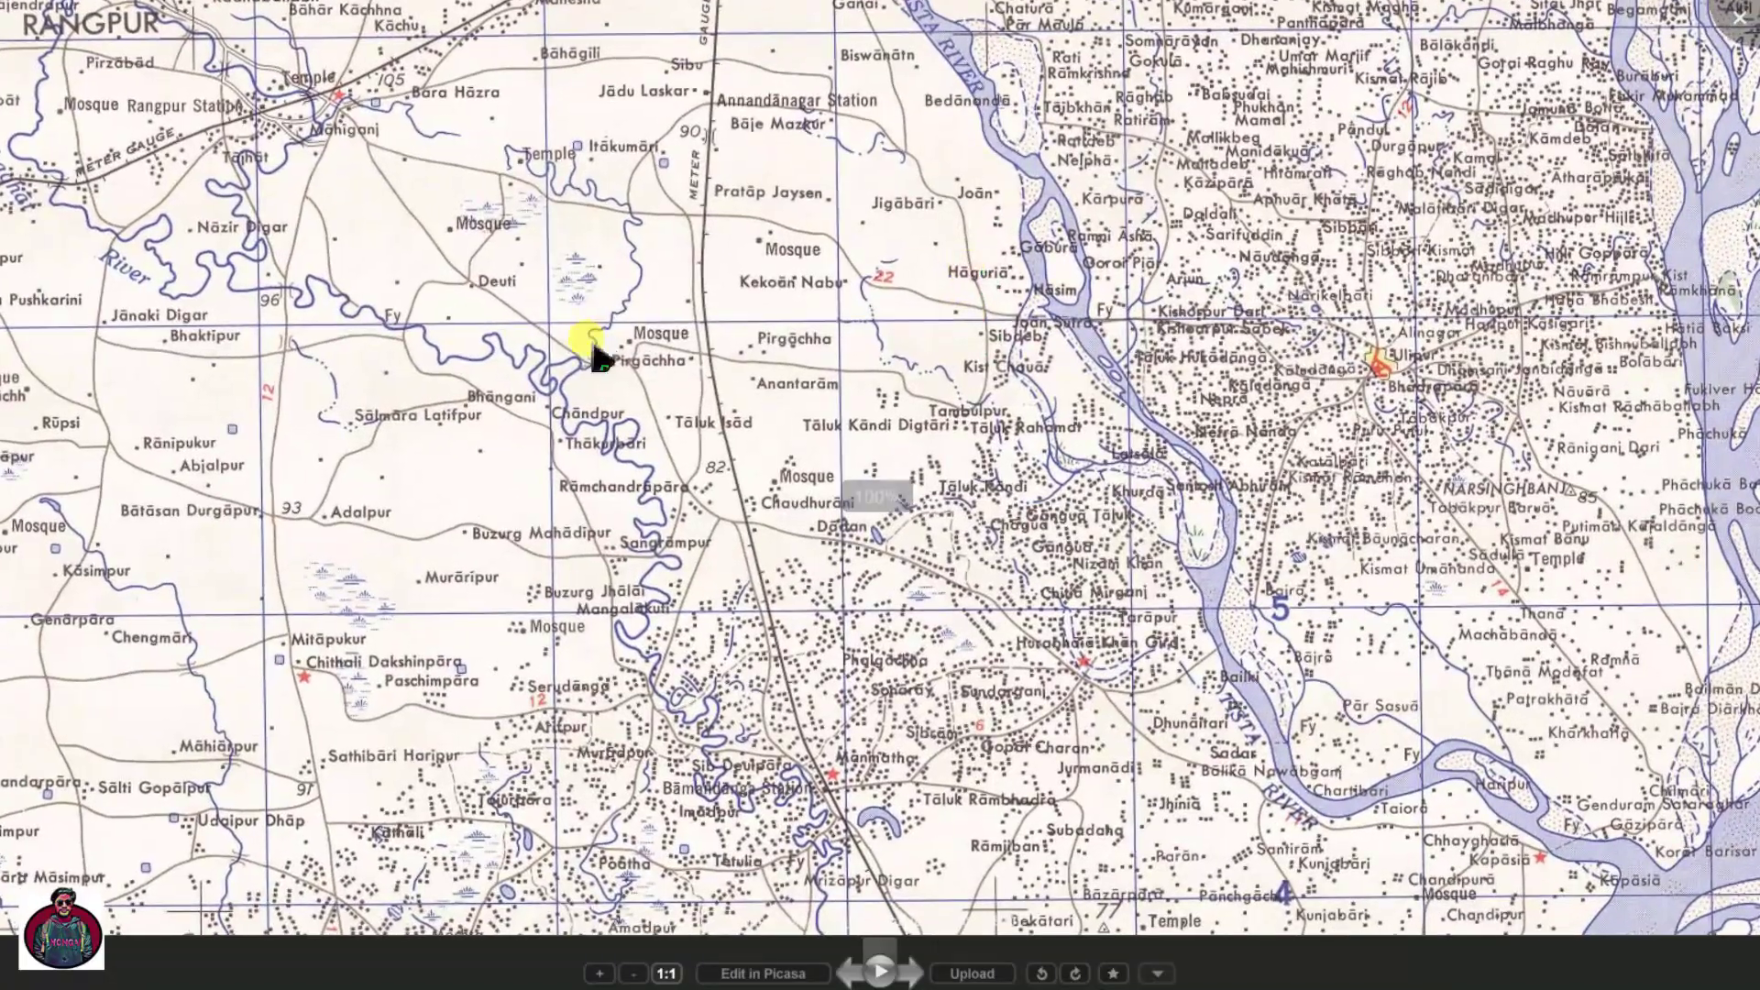
drag(594, 353, 954, 221)
drag(928, 483, 943, 342)
scroll(937, 342, up, 2)
Zoom back out to the whole Dinajpur sheet and shift the view left
scroll(944, 344, down, 2)
scroll(955, 359, down, 1)
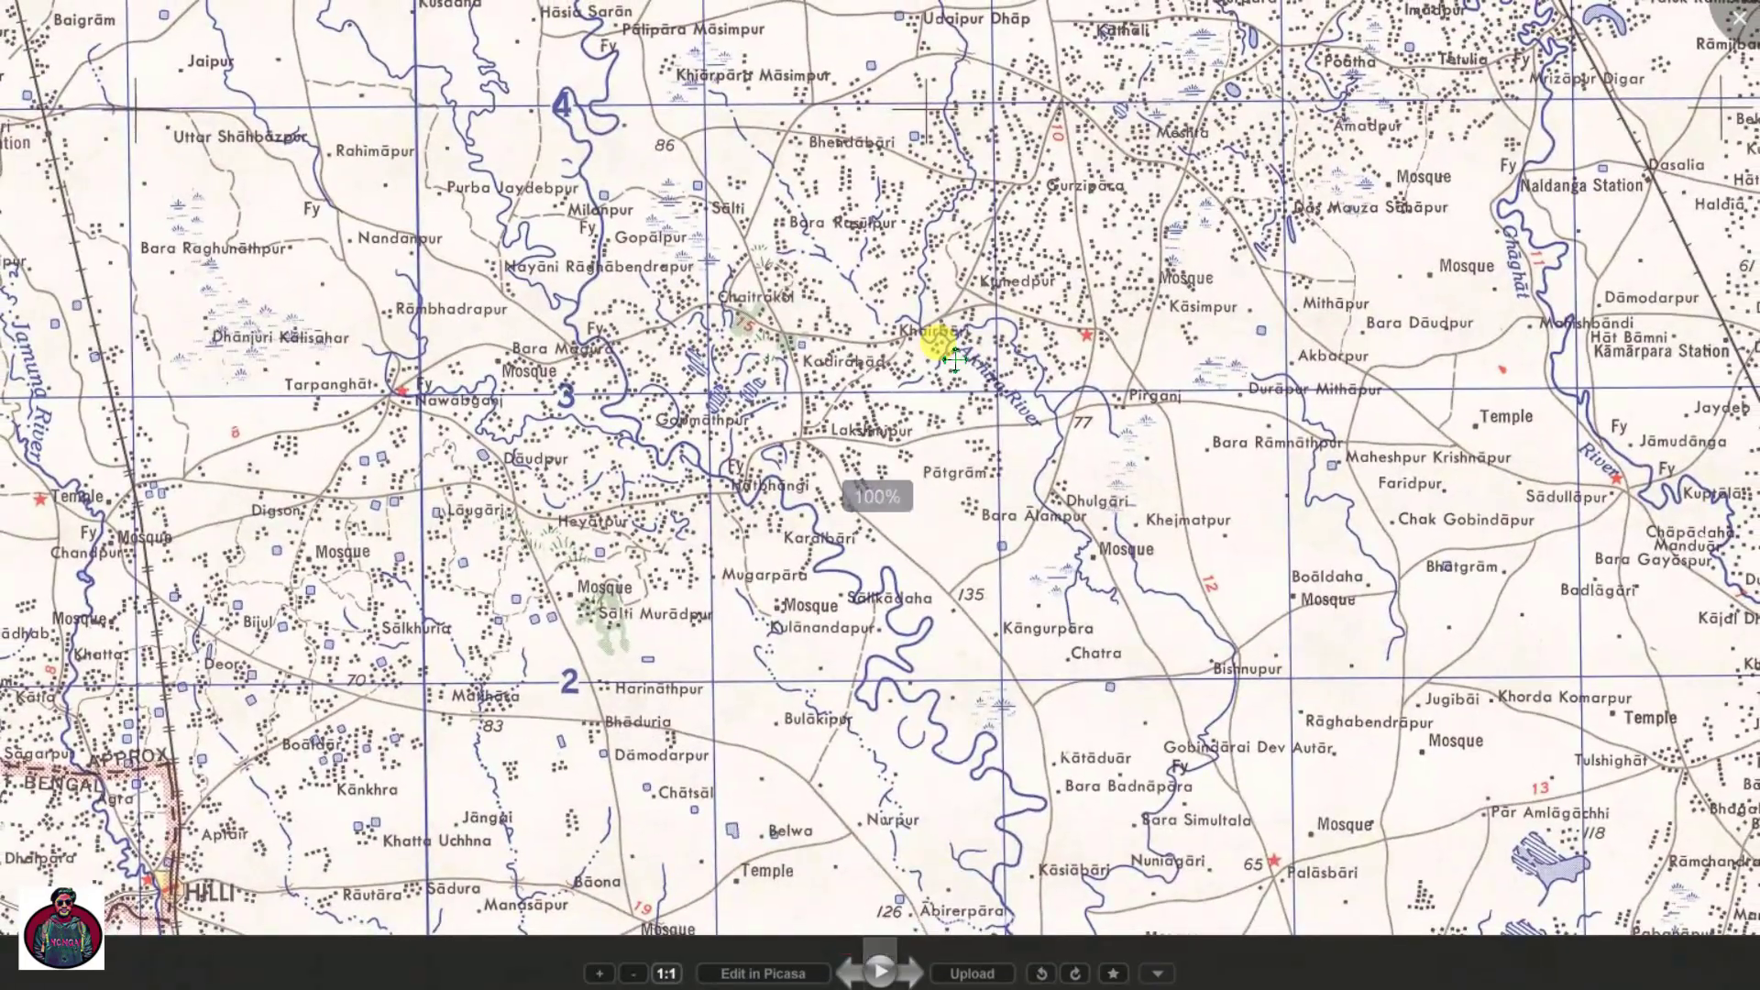
scroll(954, 361, down, 2)
scroll(954, 360, down, 3)
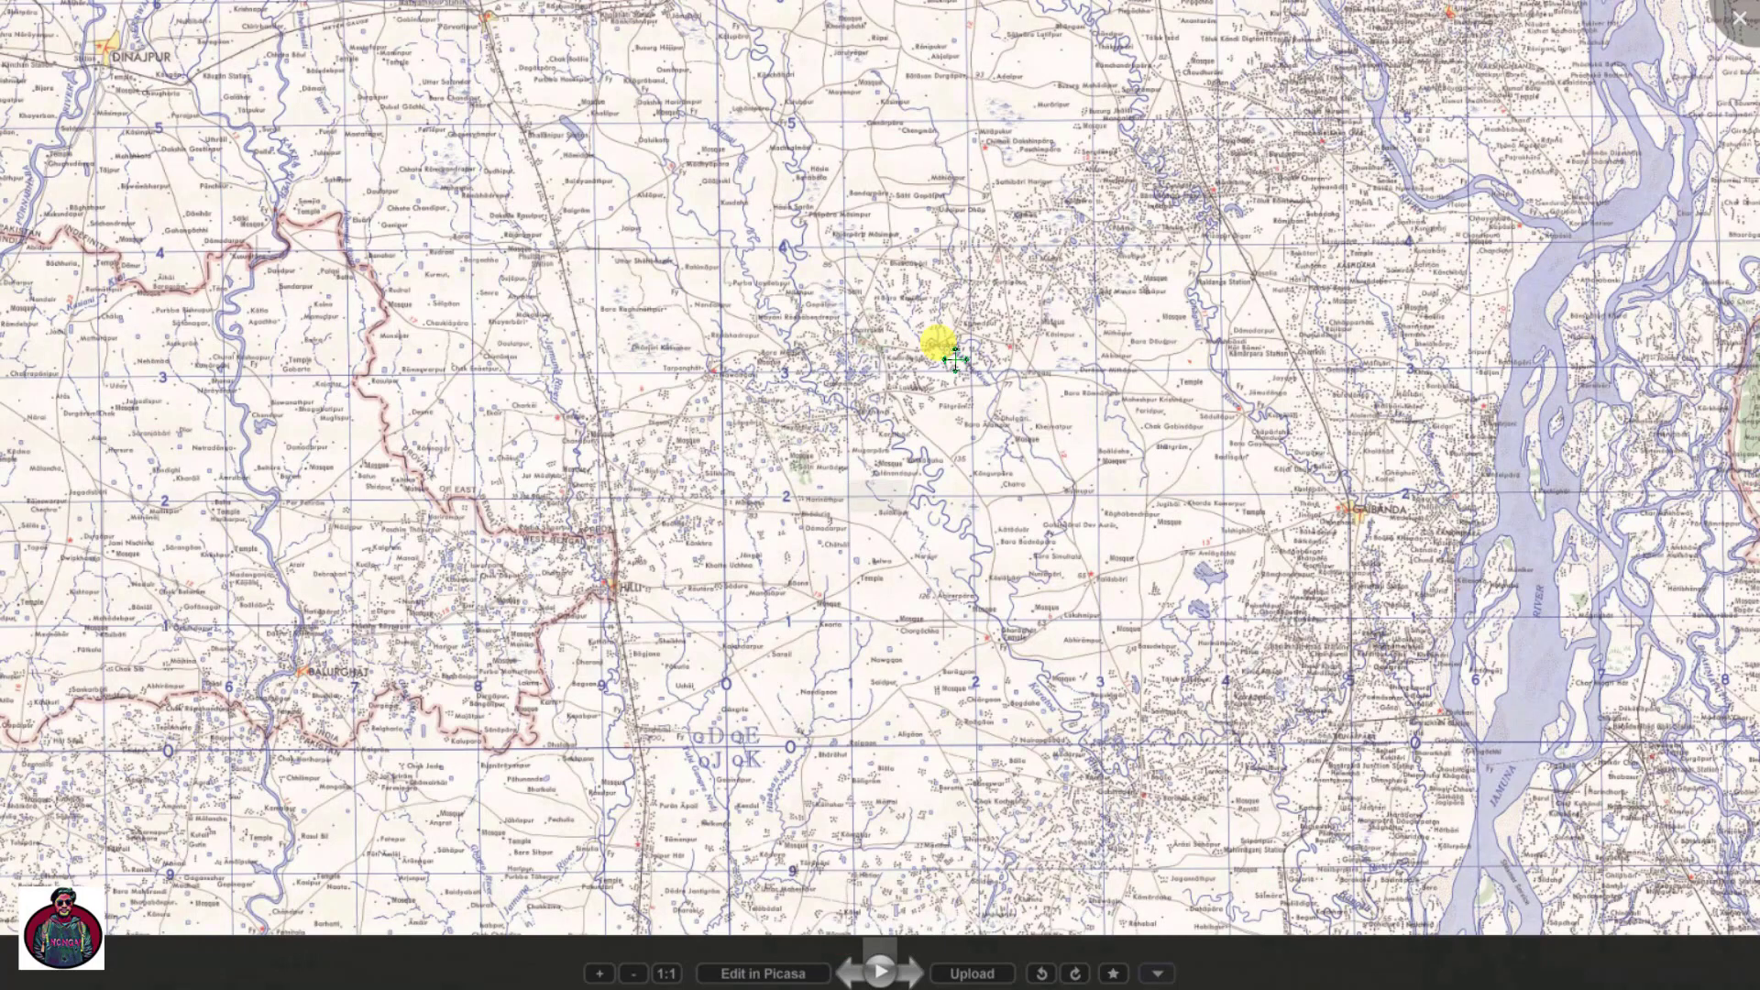
scroll(954, 359, down, 4)
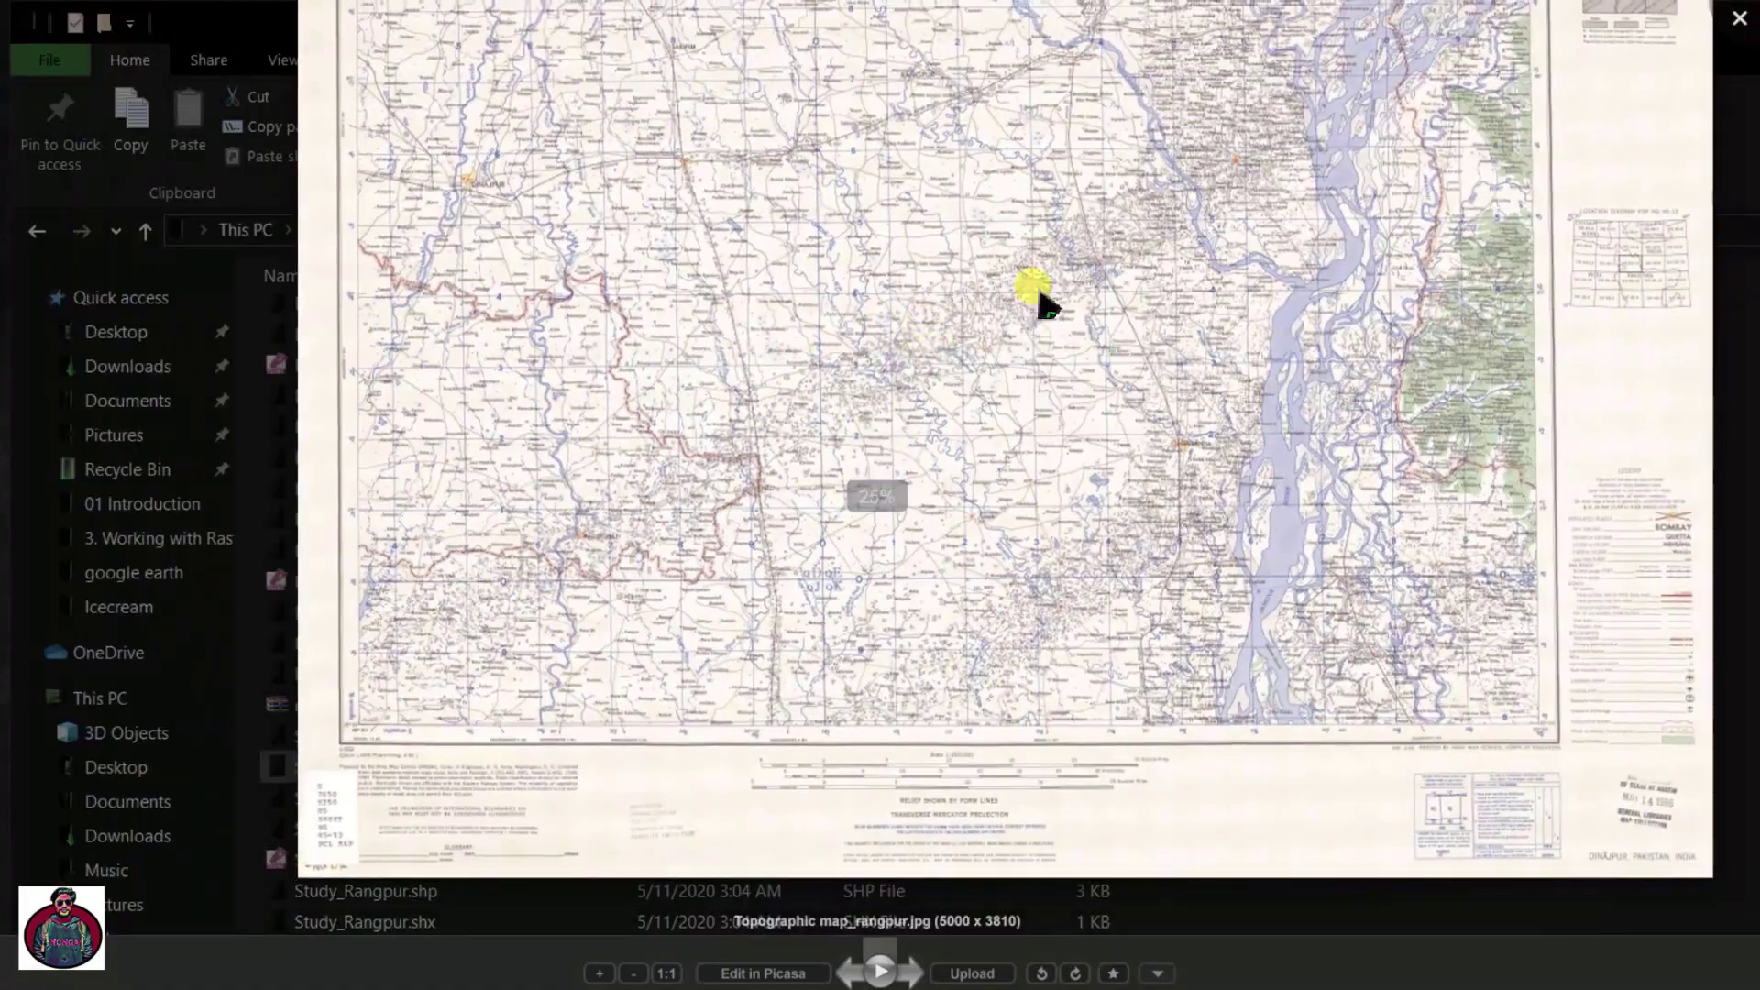
drag(1042, 295, 940, 296)
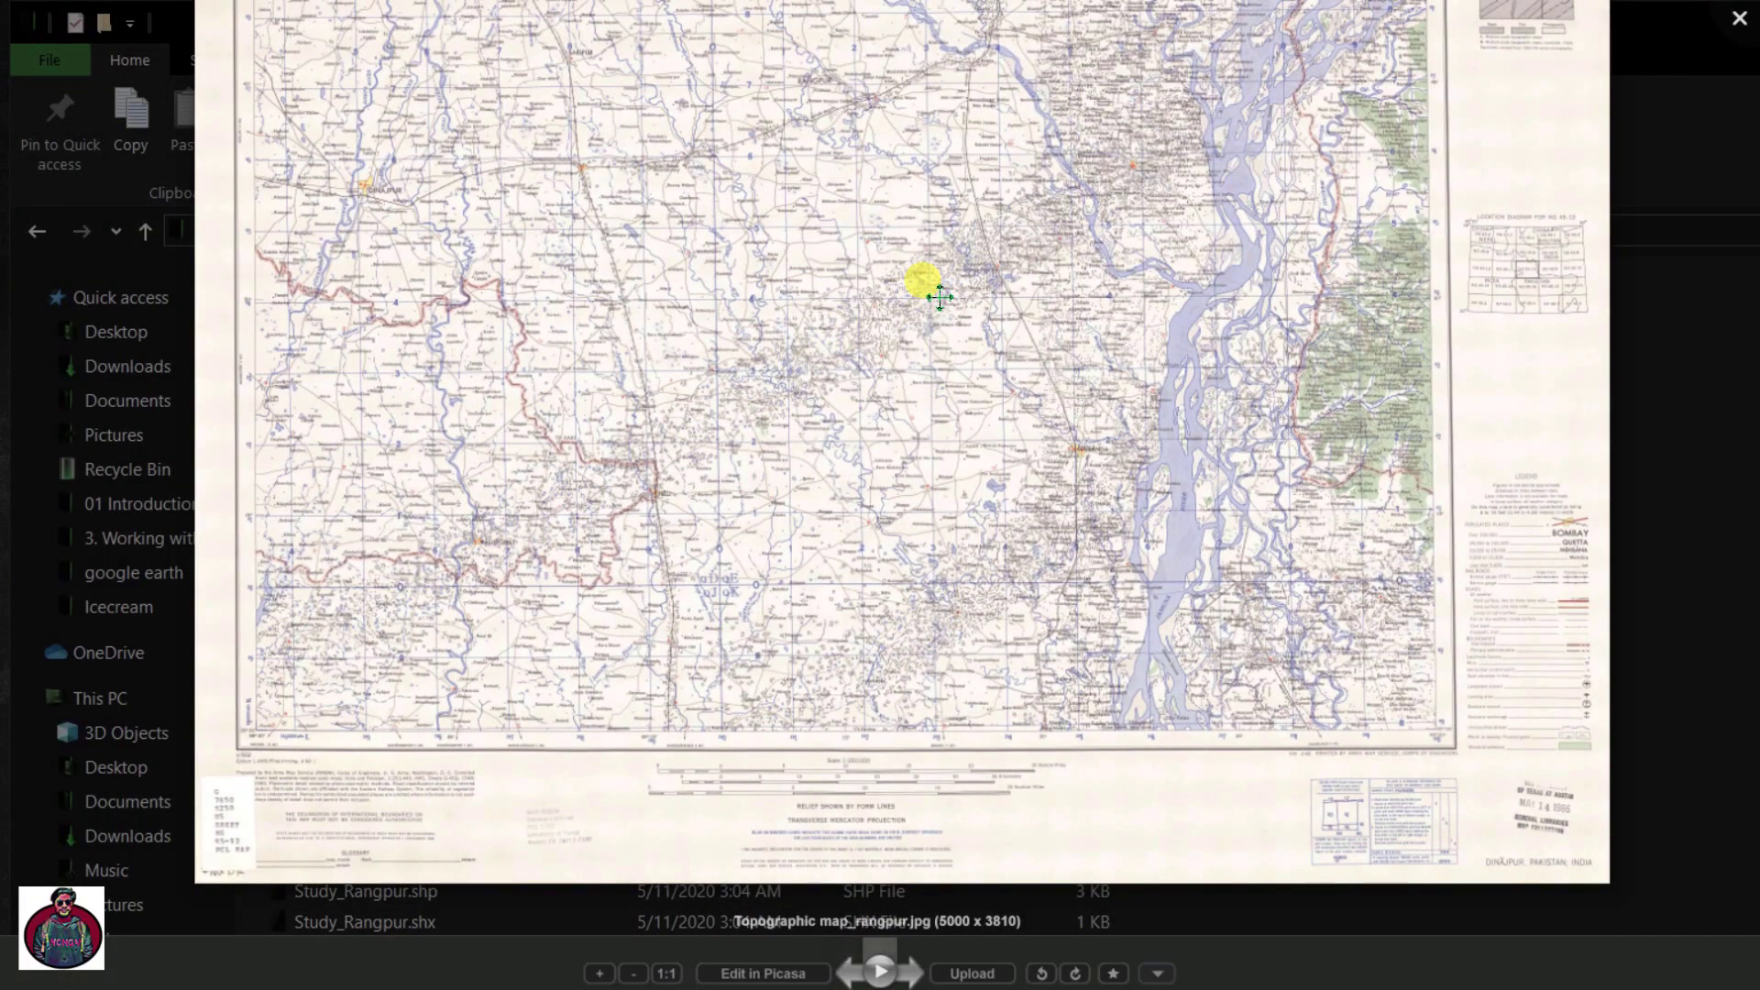